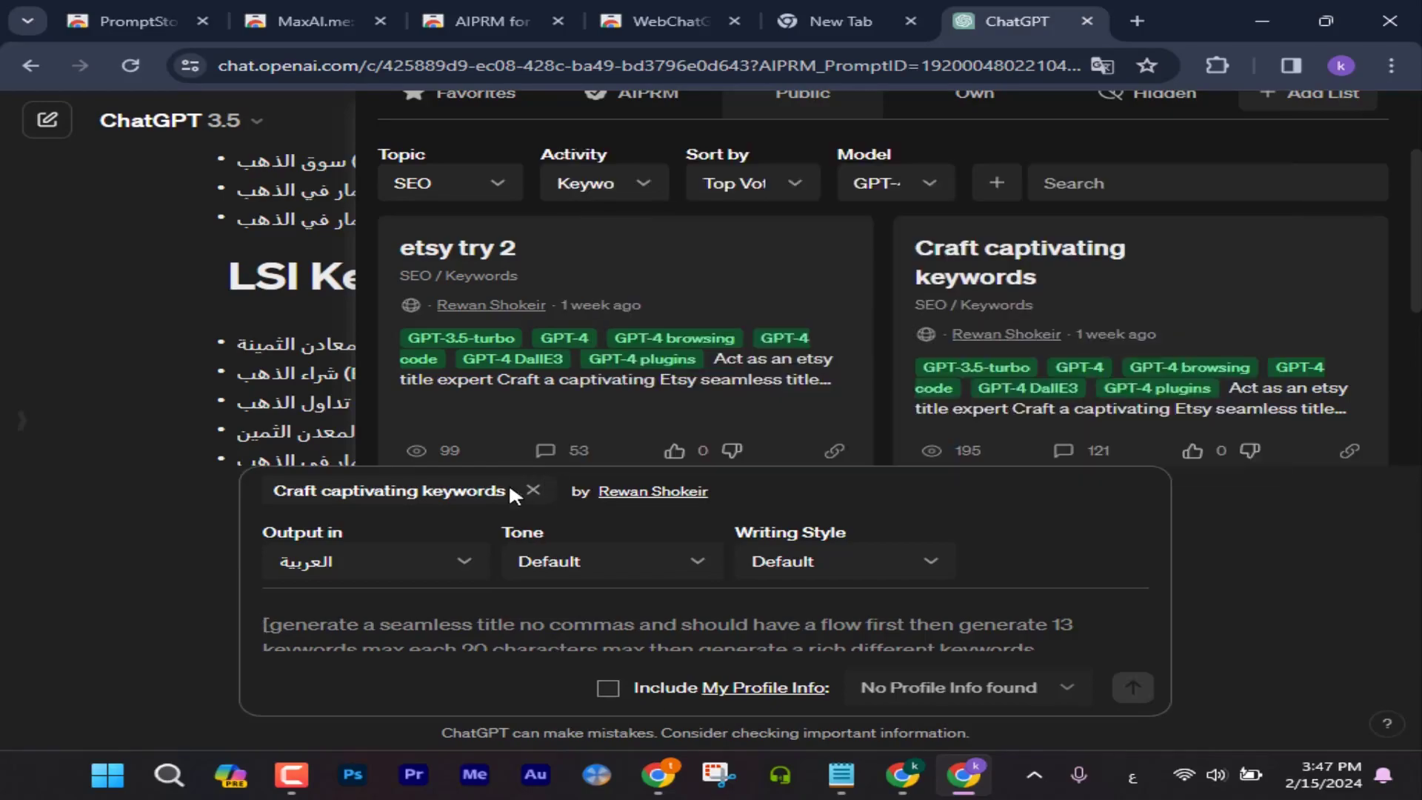
# - Close the ChatGPT conversation tab to return to the WebChatGPT page in the Chrome Web Store
pyautogui.click(394, 570)
pyautogui.click(465, 658)
pyautogui.click(1086, 21)
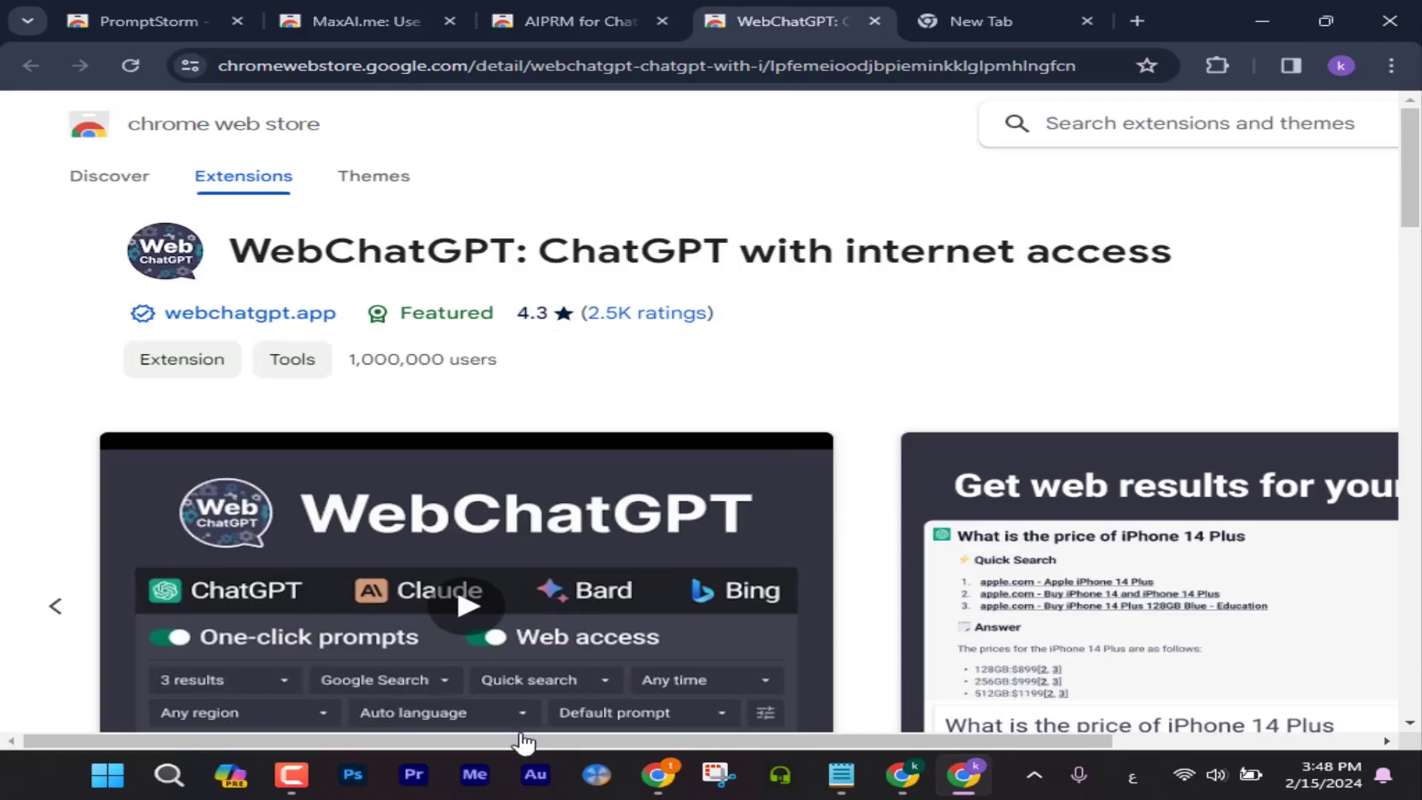
# - Add the "WebChatGPT: ChatGPT with internet access" extension to Chrome and confirm the installation
pyautogui.moveTo(511, 748); pyautogui.dragTo(885, 707)
pyautogui.click(1157, 250)
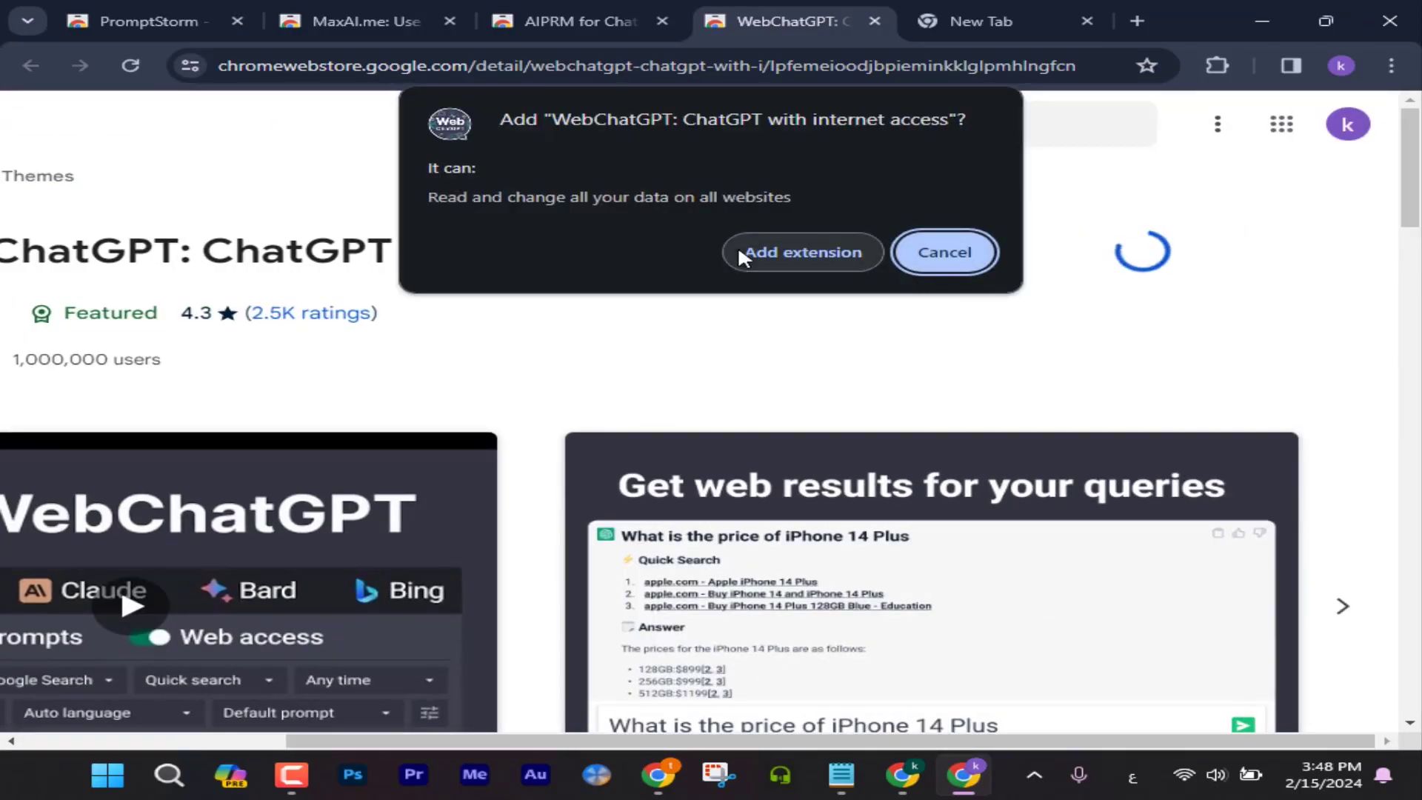
pyautogui.click(739, 250)
pyautogui.moveTo(629, 744); pyautogui.dragTo(426, 744)
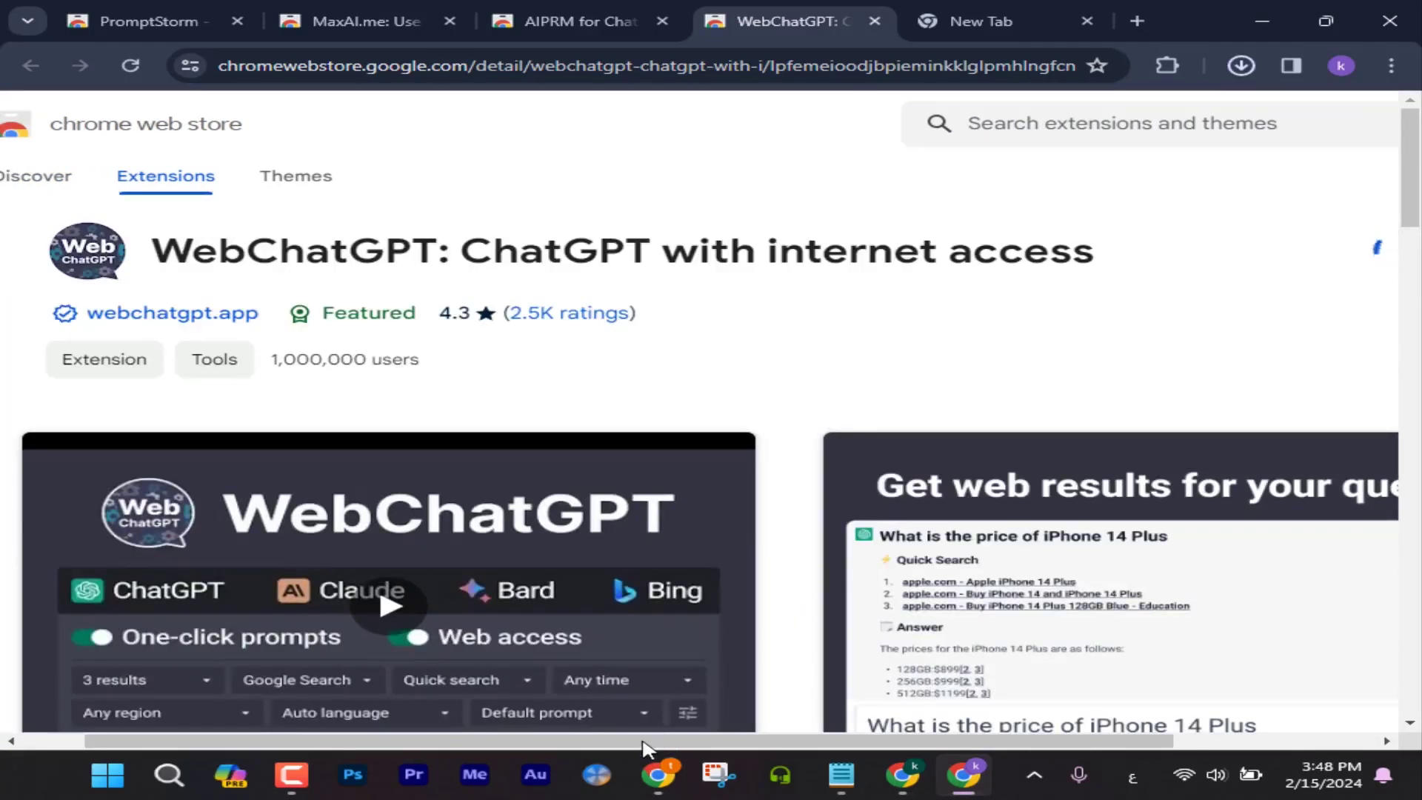
pyautogui.hscroll(3, 637, 744)
pyautogui.hscroll(-3, 704, 445)
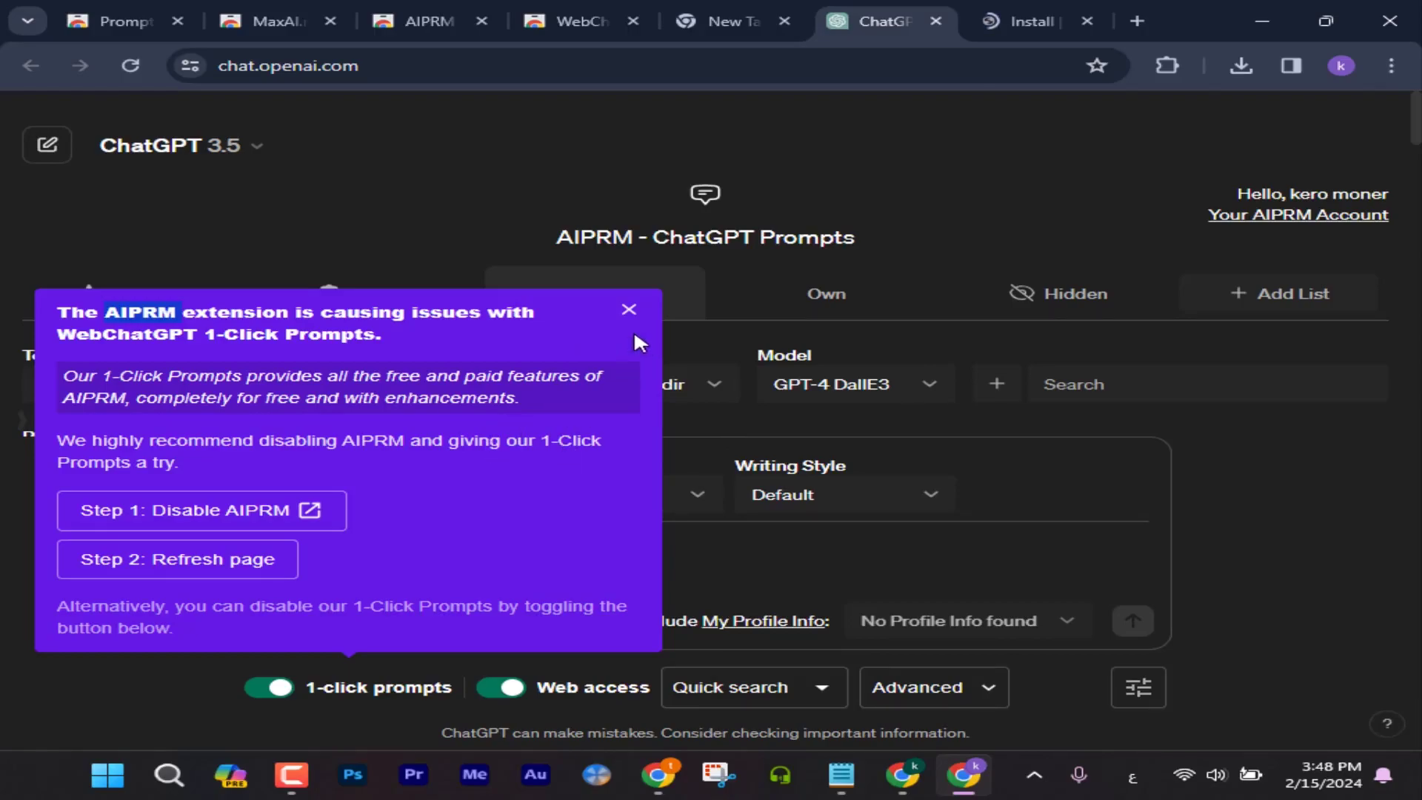
# - Dismiss the AIPRM conflict notice and remove the WebChatGPT extension from Chrome
pyautogui.click(629, 310)
pyautogui.click(1168, 65)
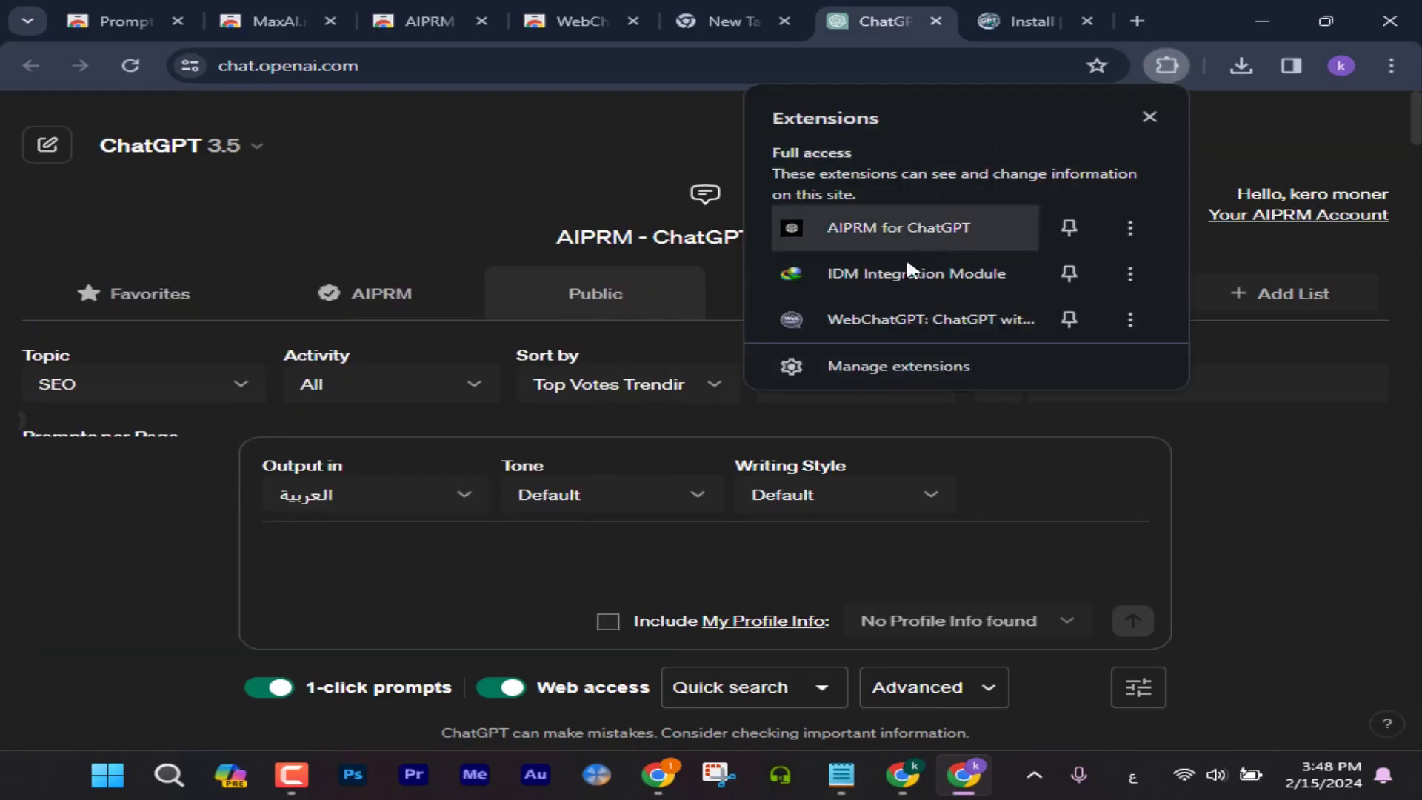
pyautogui.click(1120, 317)
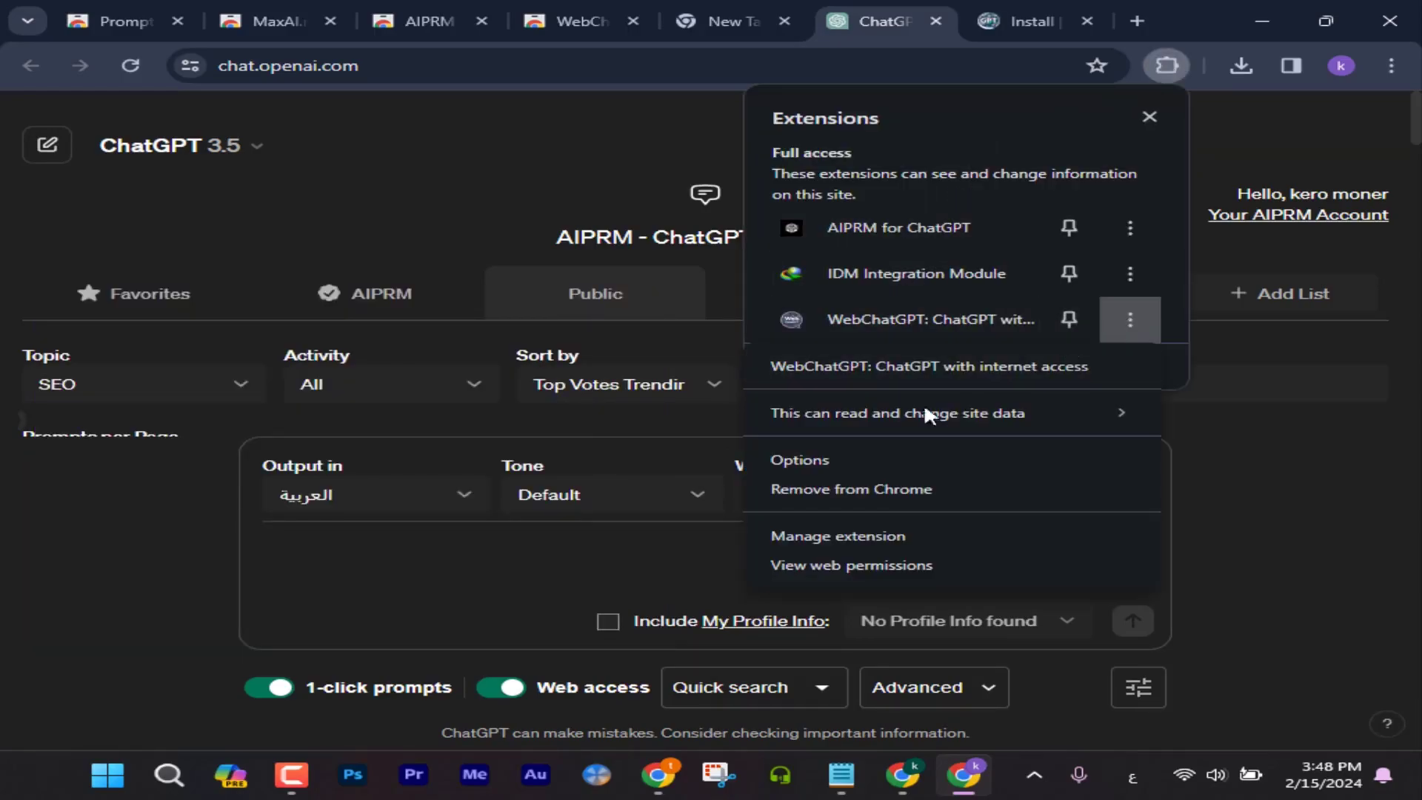
pyautogui.click(830, 492)
pyautogui.click(926, 247)
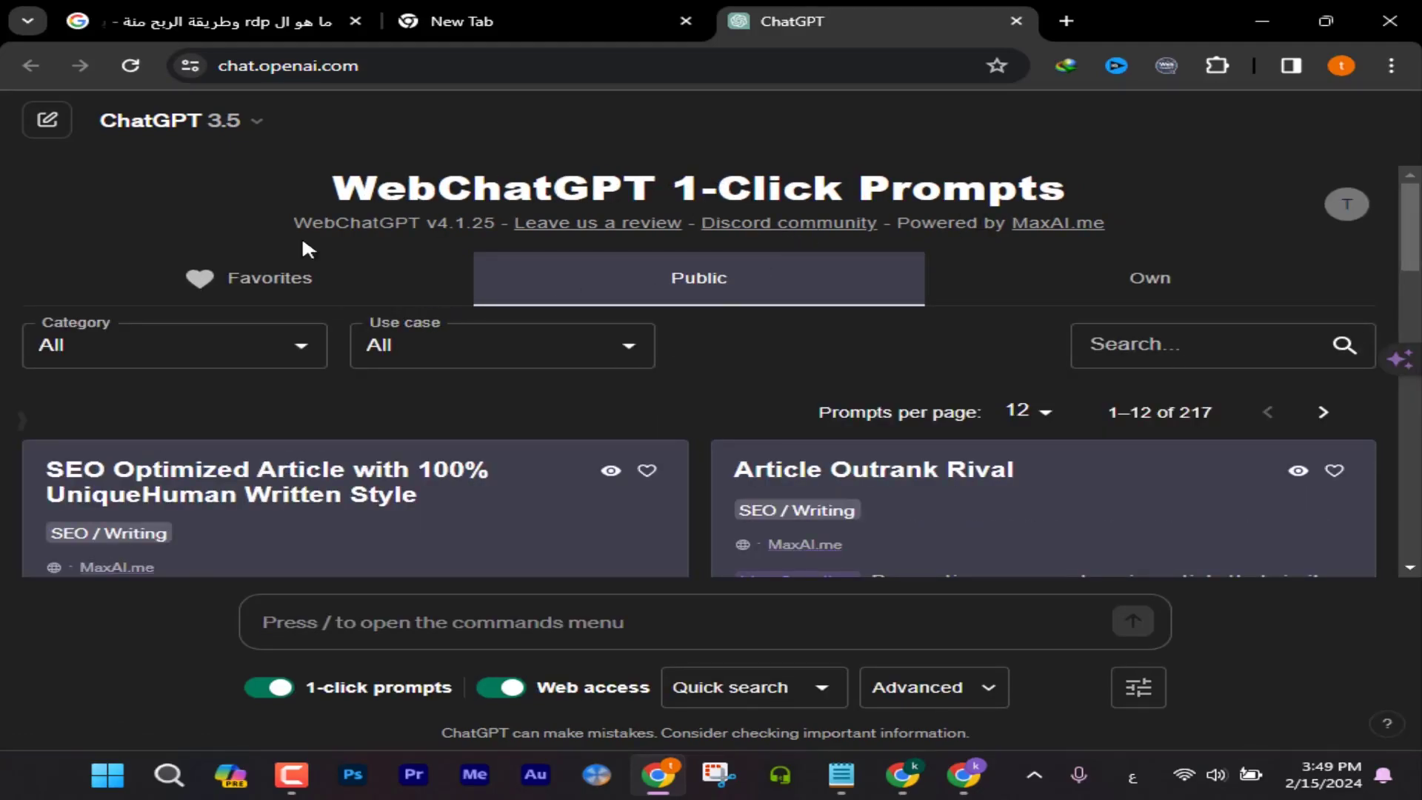
# - Browse the Favorites, Own and Public prompt lists and open the public prompt "SEO Optimized Article with 100% UniqueHuman Written Style"
pyautogui.click(430, 296)
pyautogui.click(676, 295)
pyautogui.click(1168, 278)
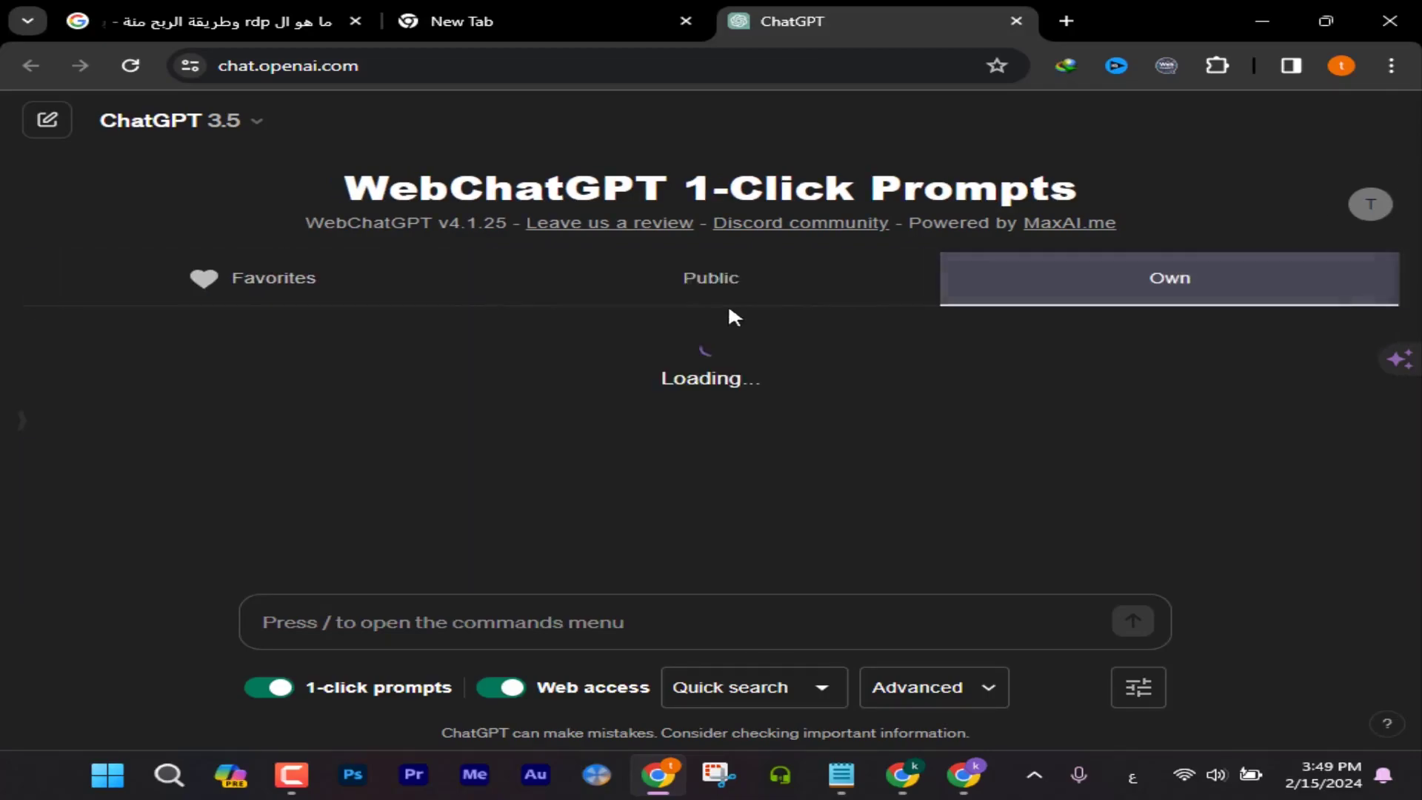
pyautogui.click(689, 300)
pyautogui.scroll(-3, 517, 415)
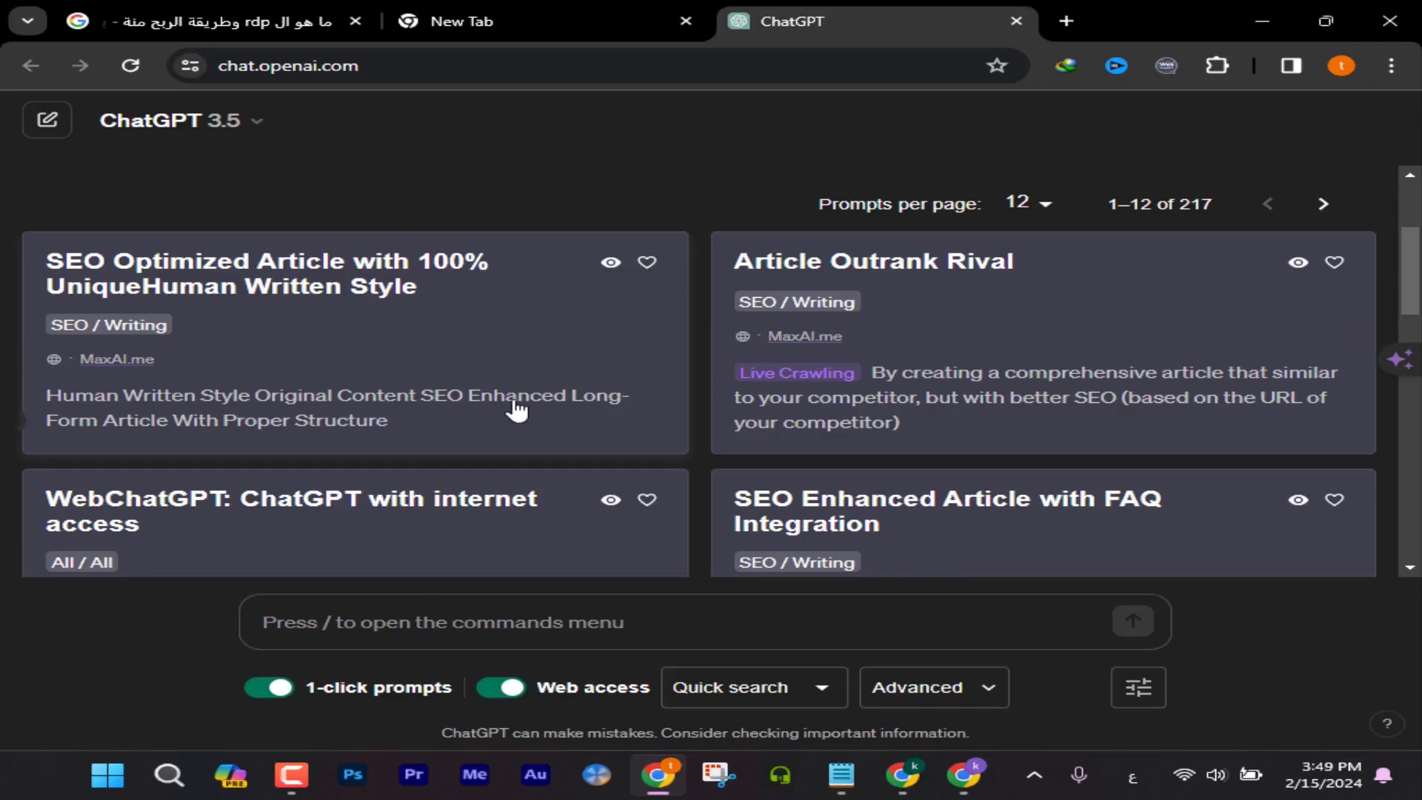
pyautogui.click(307, 322)
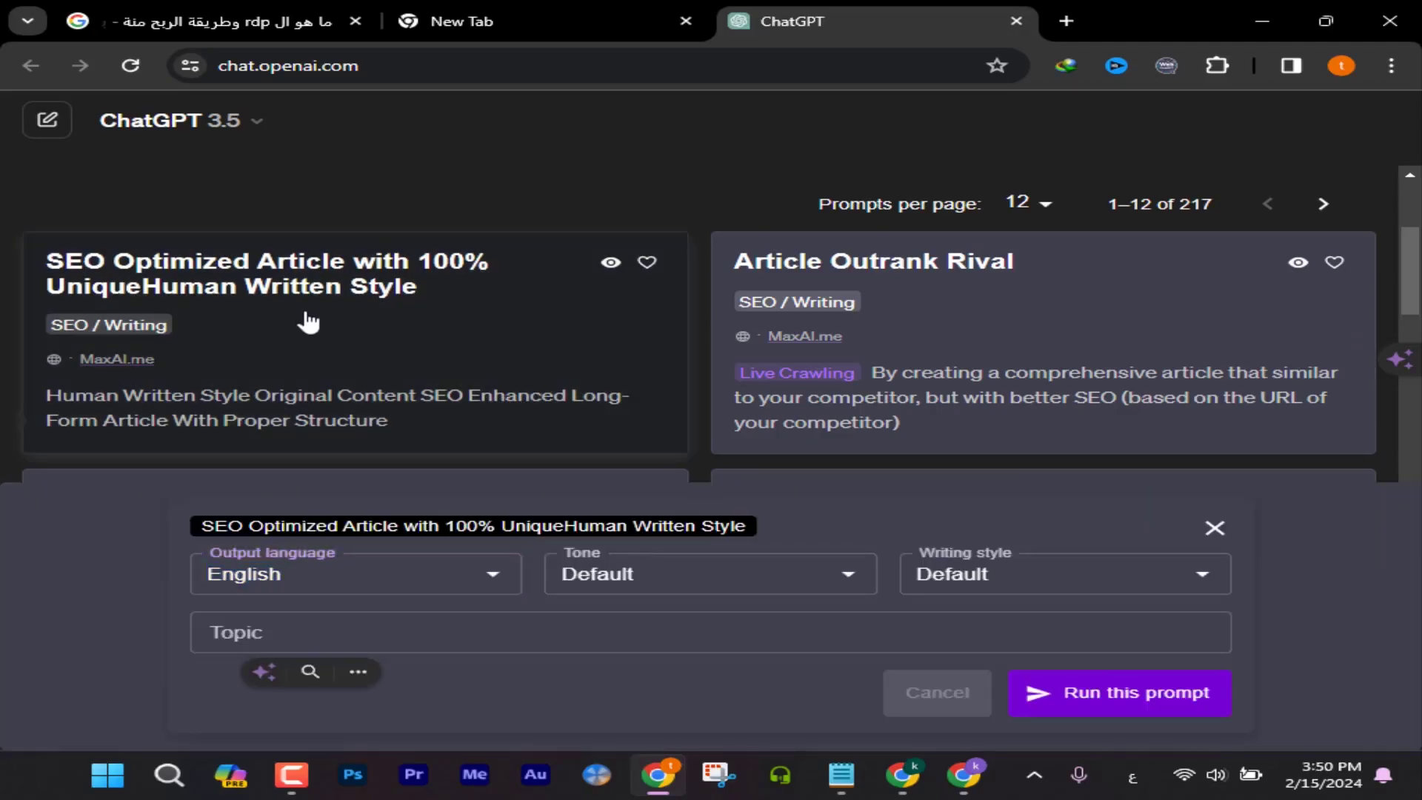
pyautogui.click(307, 322)
pyautogui.click(309, 320)
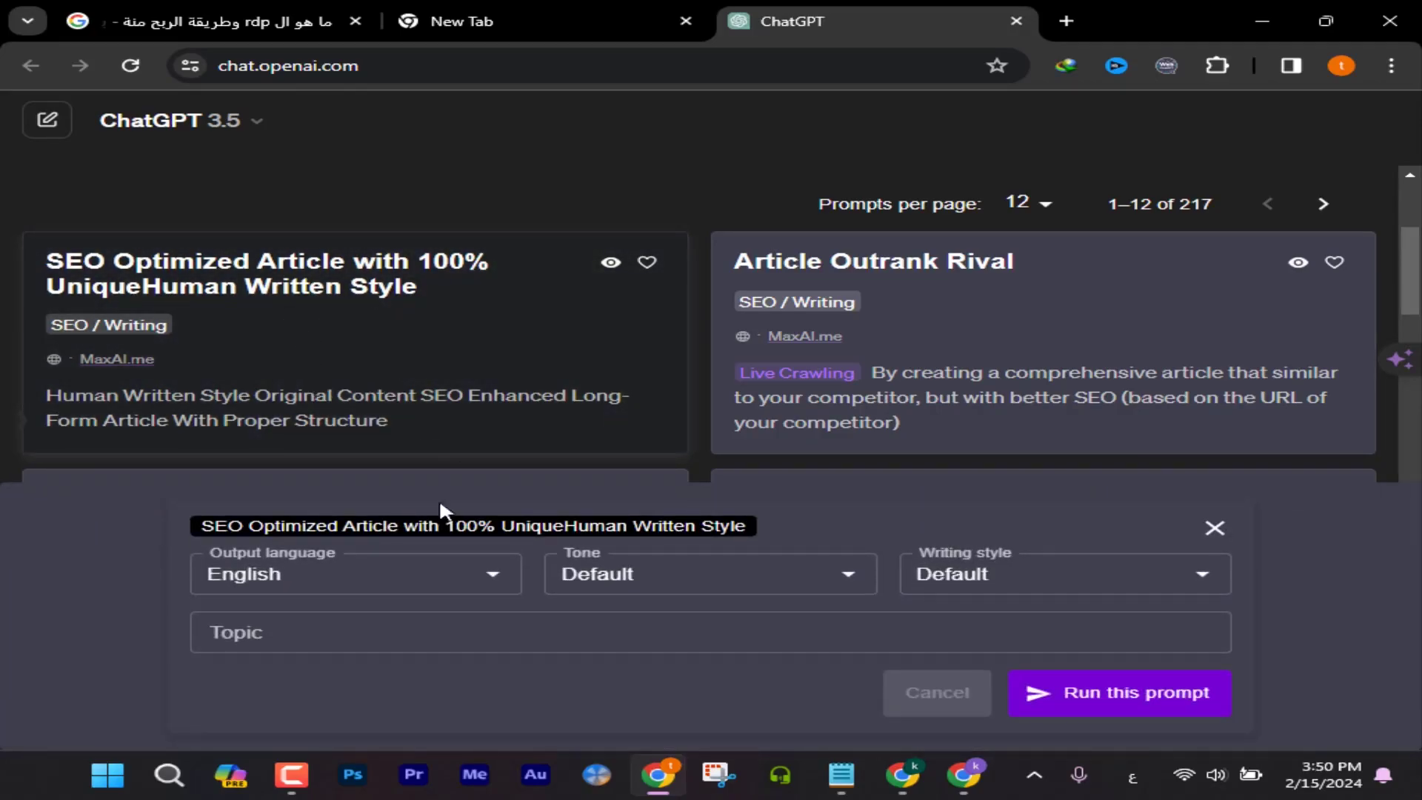
# - Set the article prompt's output language to العربية
pyautogui.click(443, 566)
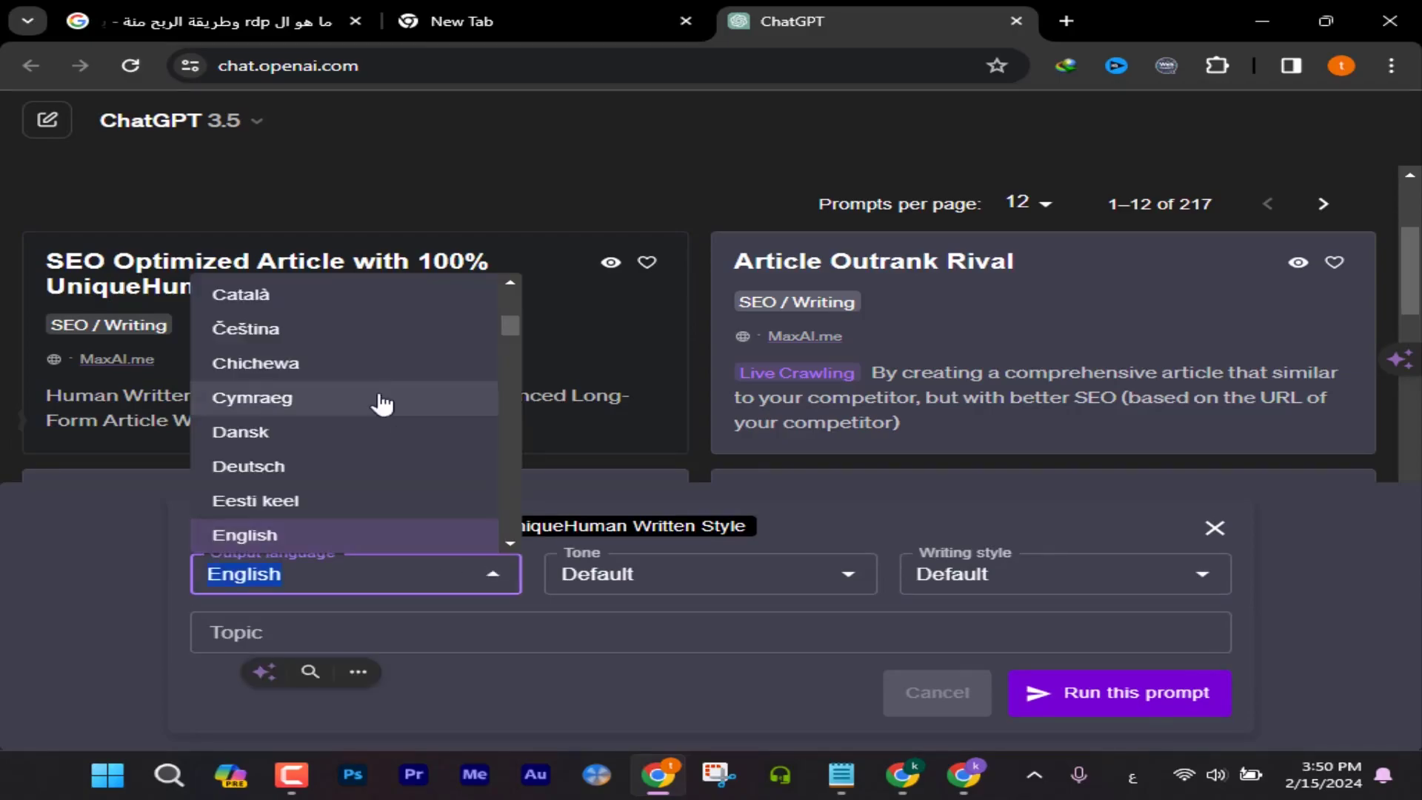
pyautogui.scroll(-15, 374, 400)
pyautogui.click(374, 400)
# - Look through the tone options offered for the article prompt and try to translate the page to العربية
pyautogui.click(614, 574)
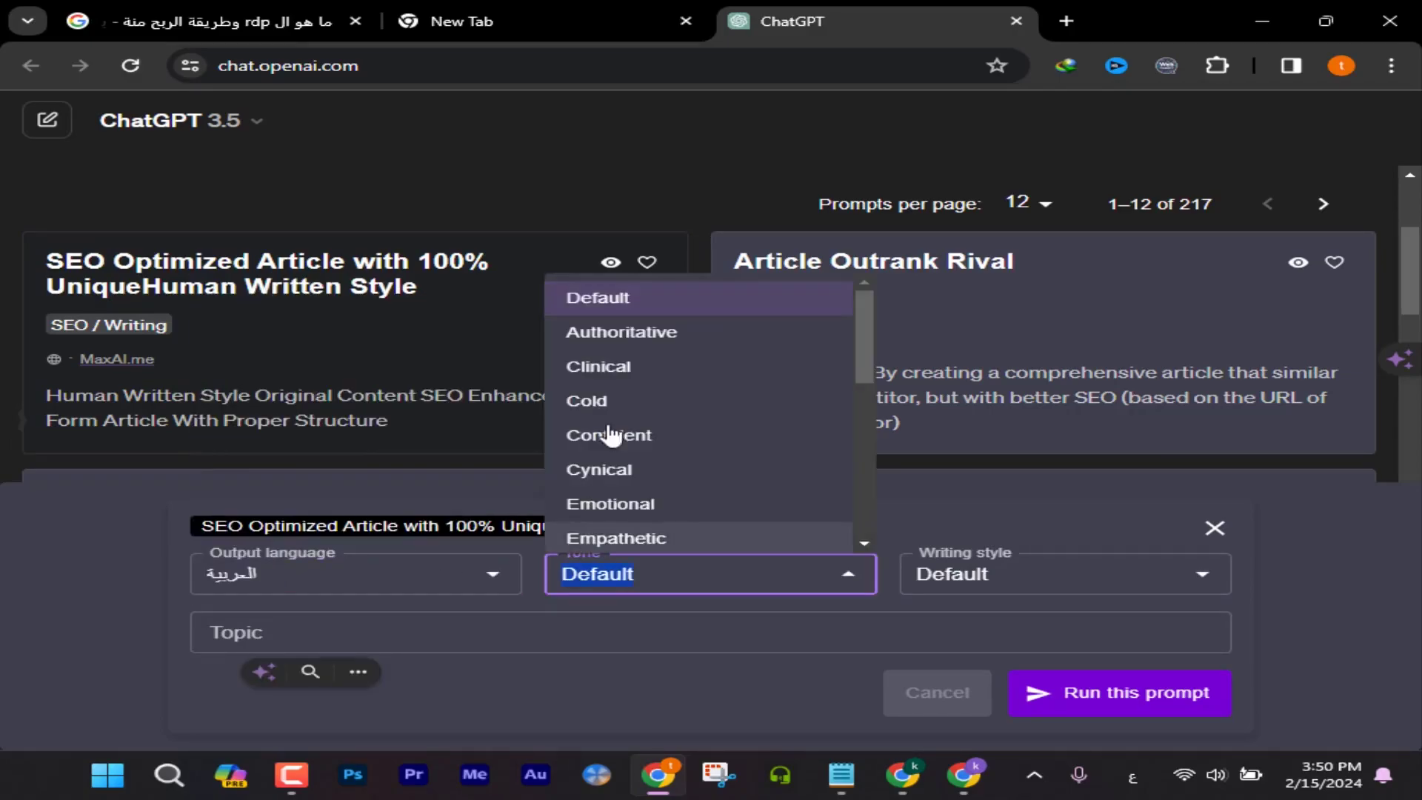
pyautogui.scroll(-7, 611, 436)
pyautogui.scroll(7, 597, 492)
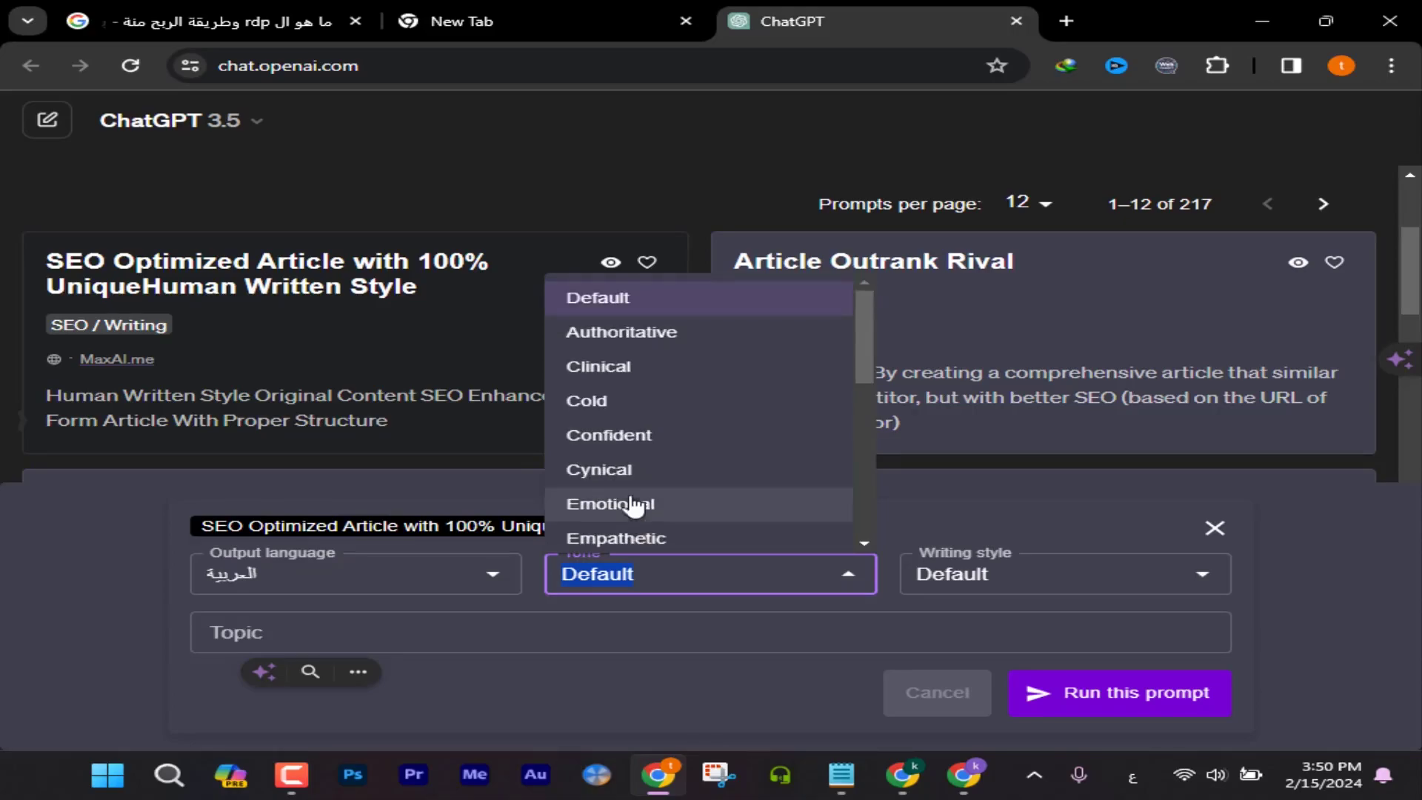
pyautogui.scroll(-2, 673, 415)
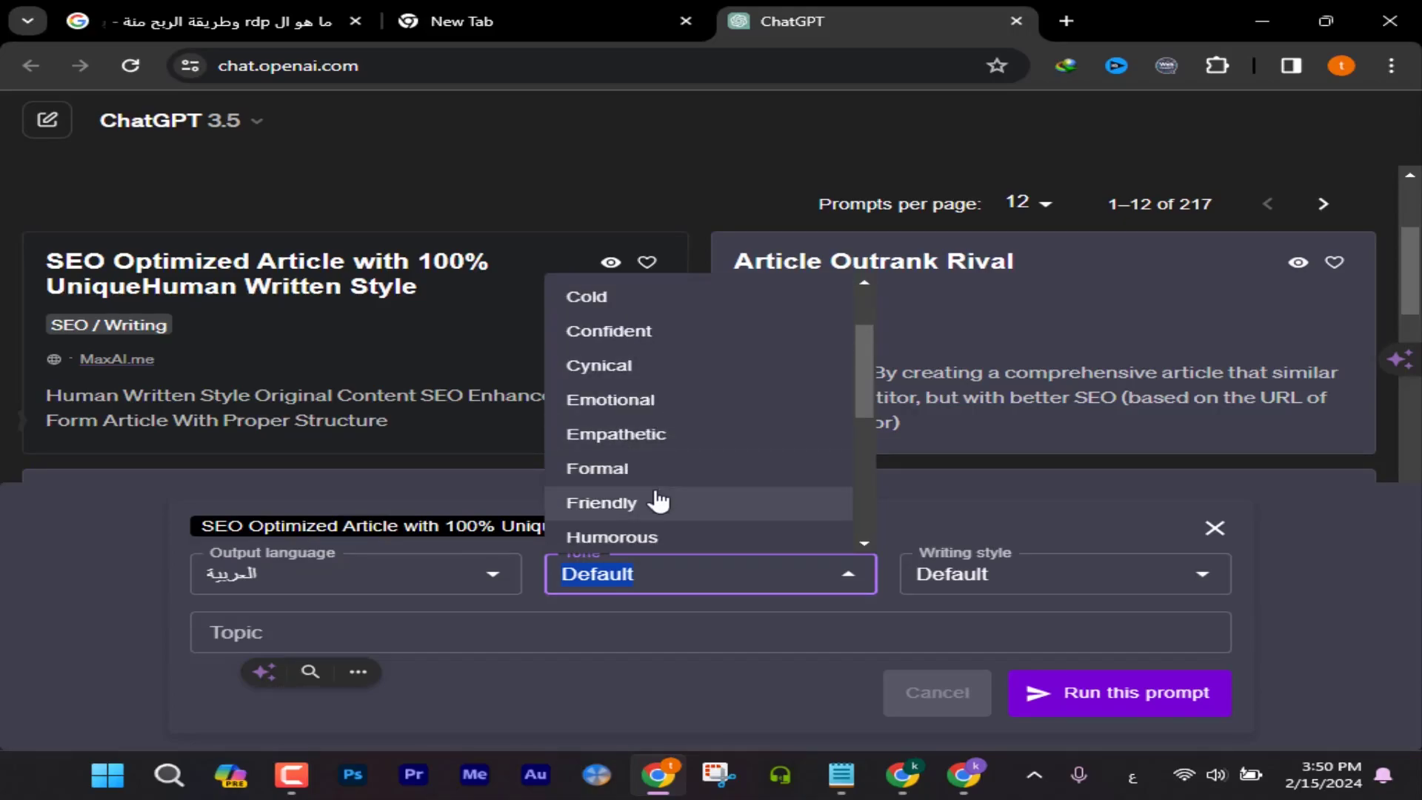
pyautogui.scroll(-2, 622, 422)
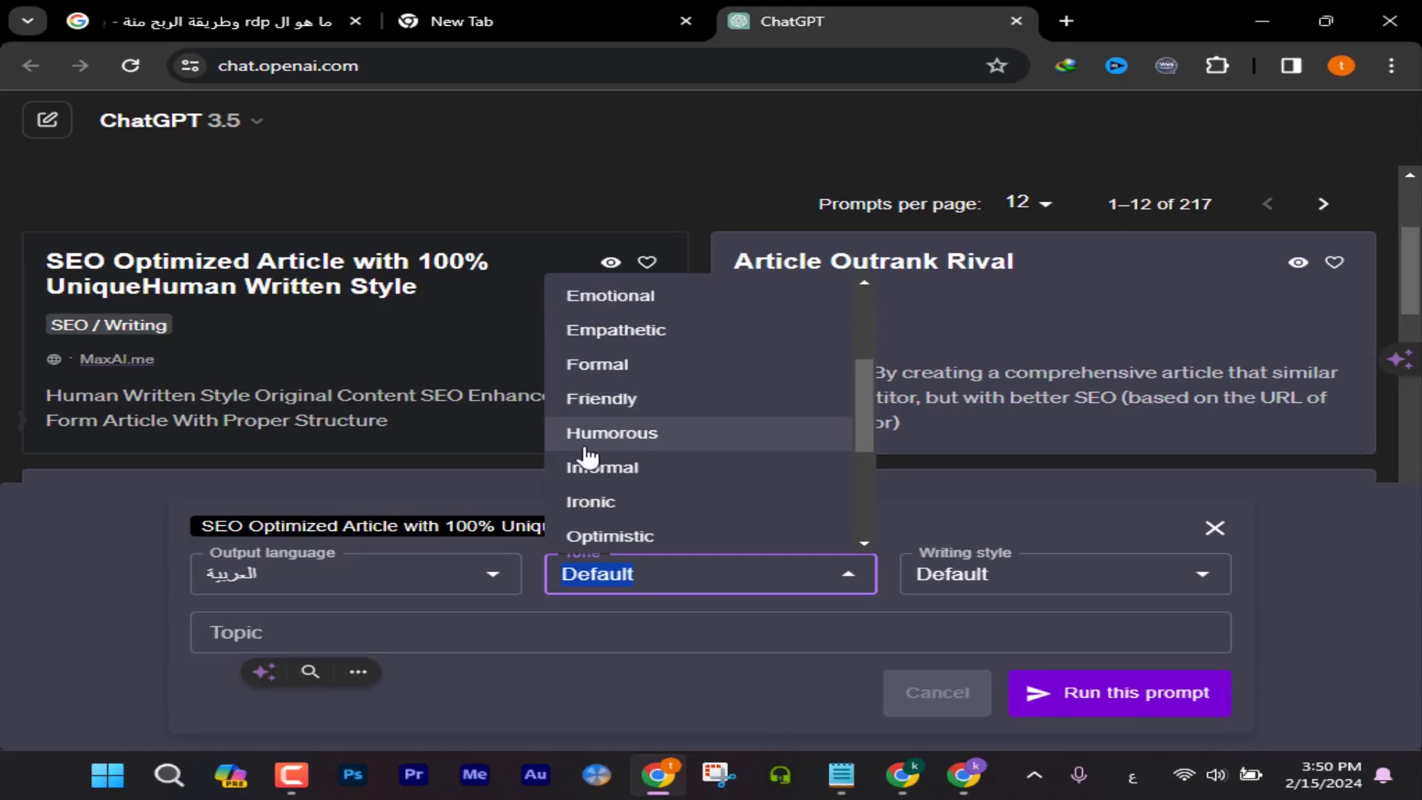
pyautogui.scroll(4, 593, 455)
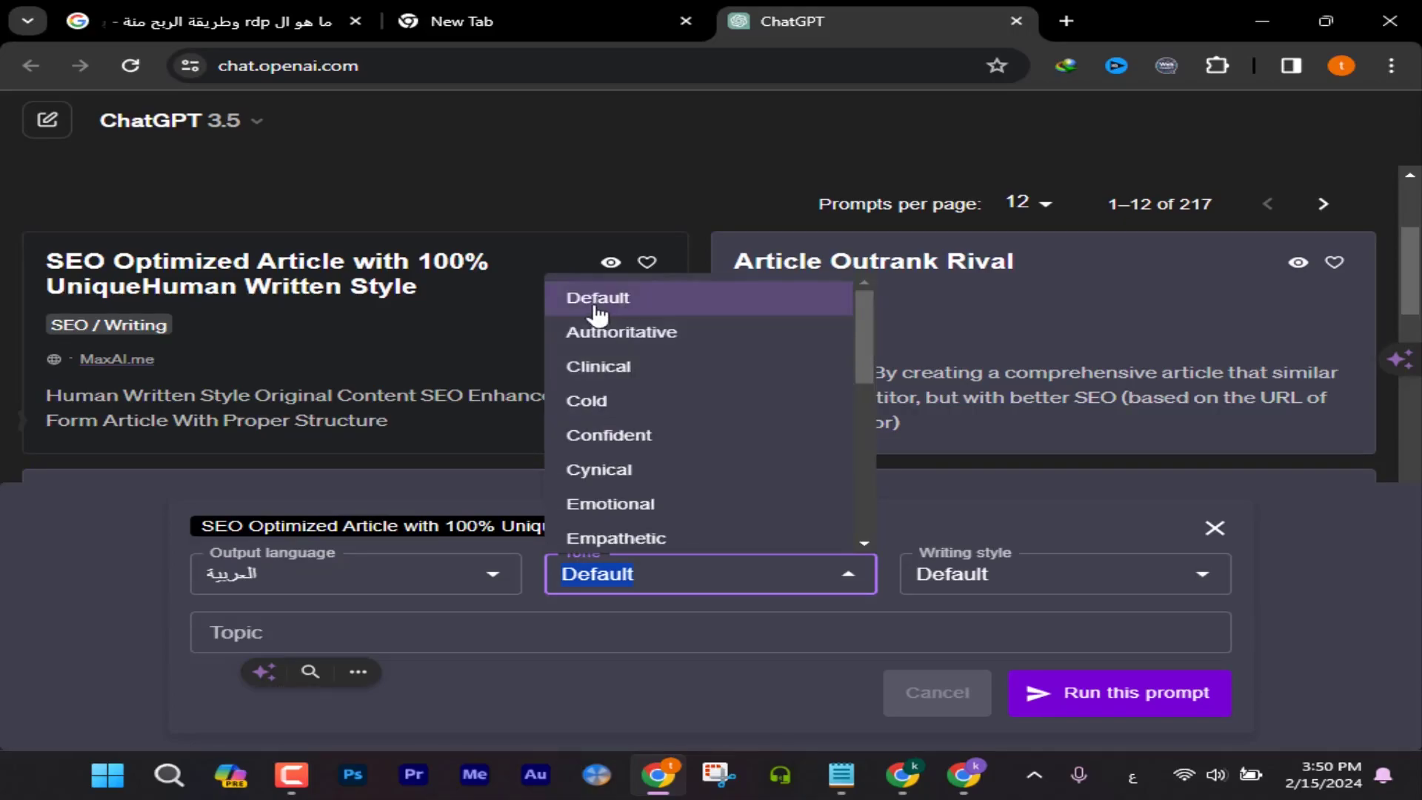
pyautogui.click(982, 483)
pyautogui.rightClick(941, 480)
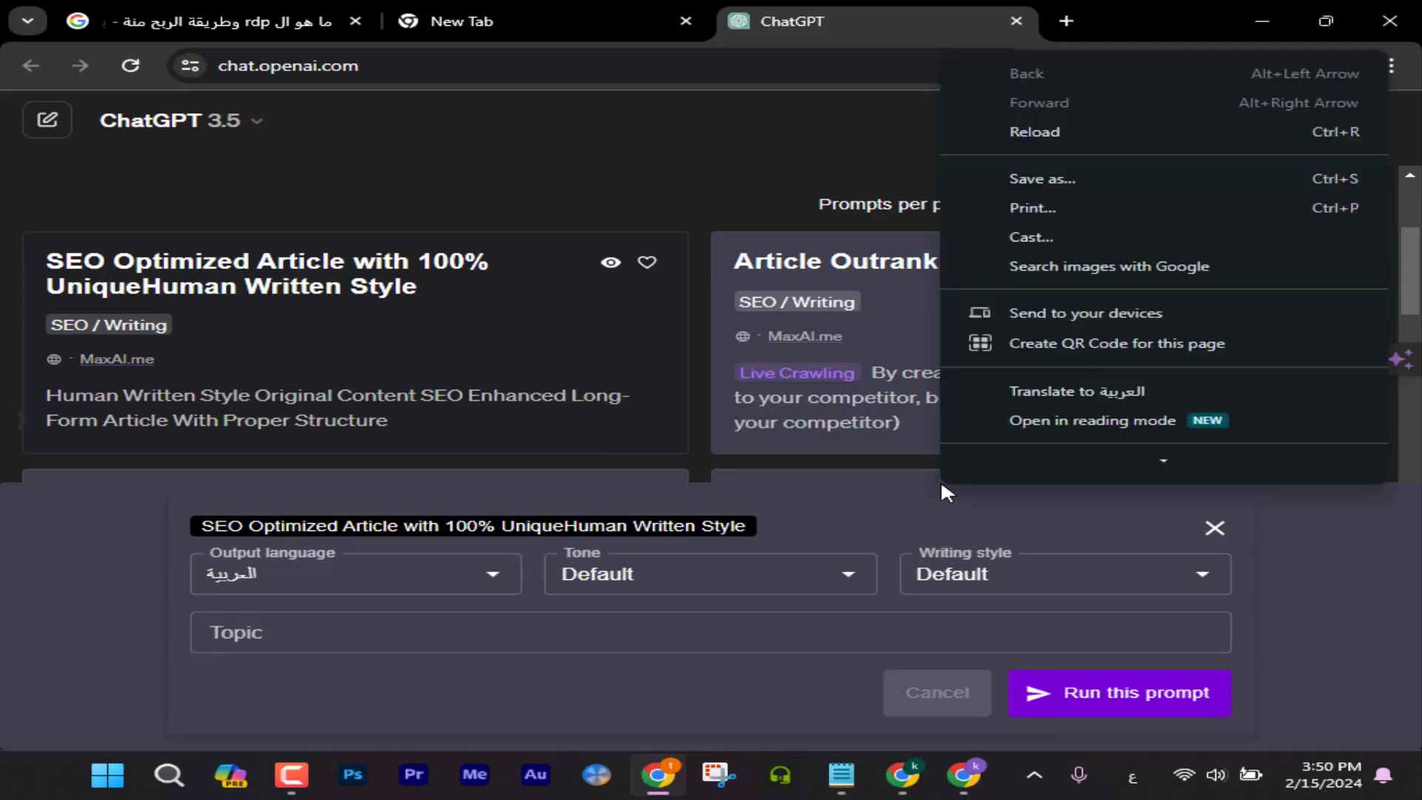
pyautogui.click(975, 391)
# - Set the article prompt's writing style to Technical and its tone to Friendly
pyautogui.click(955, 574)
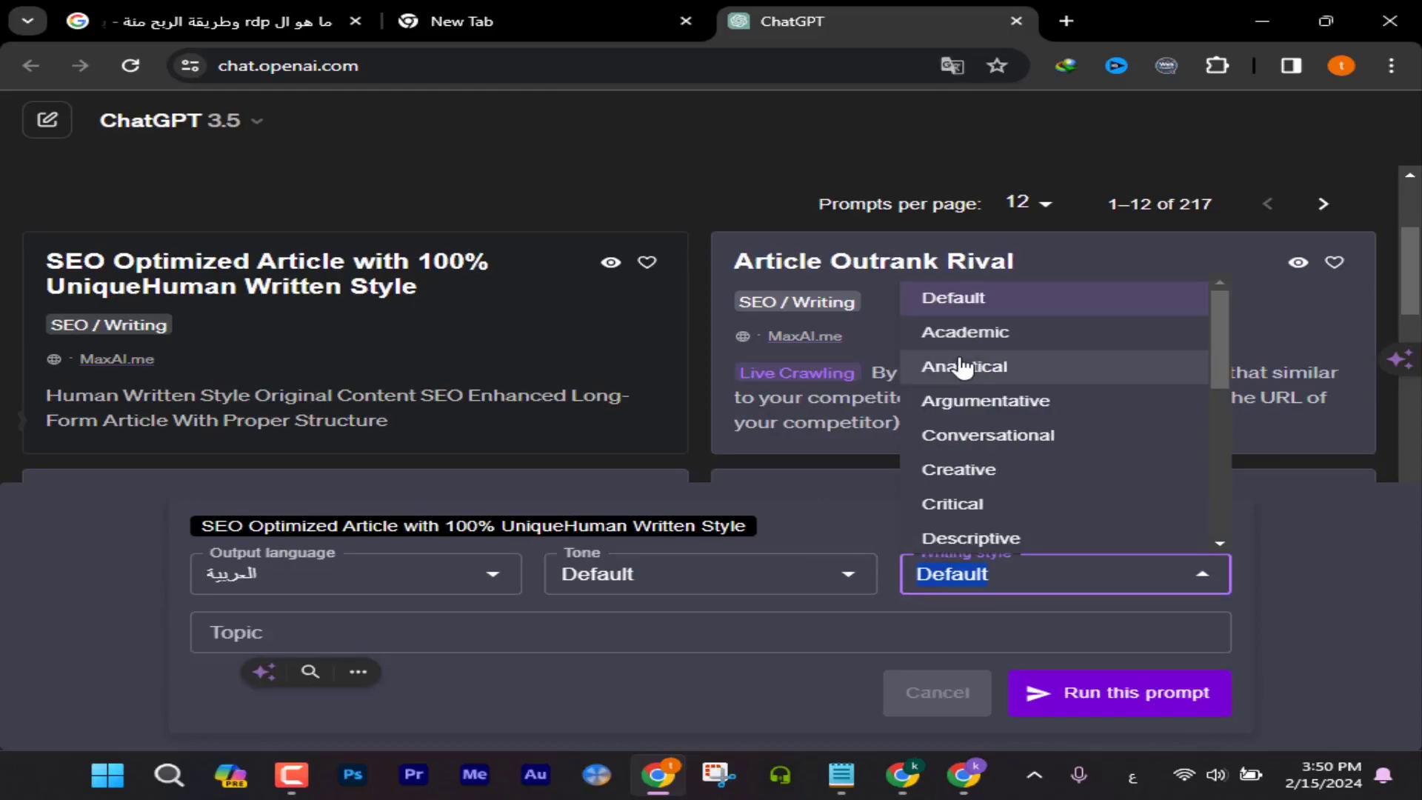
pyautogui.scroll(-5, 965, 393)
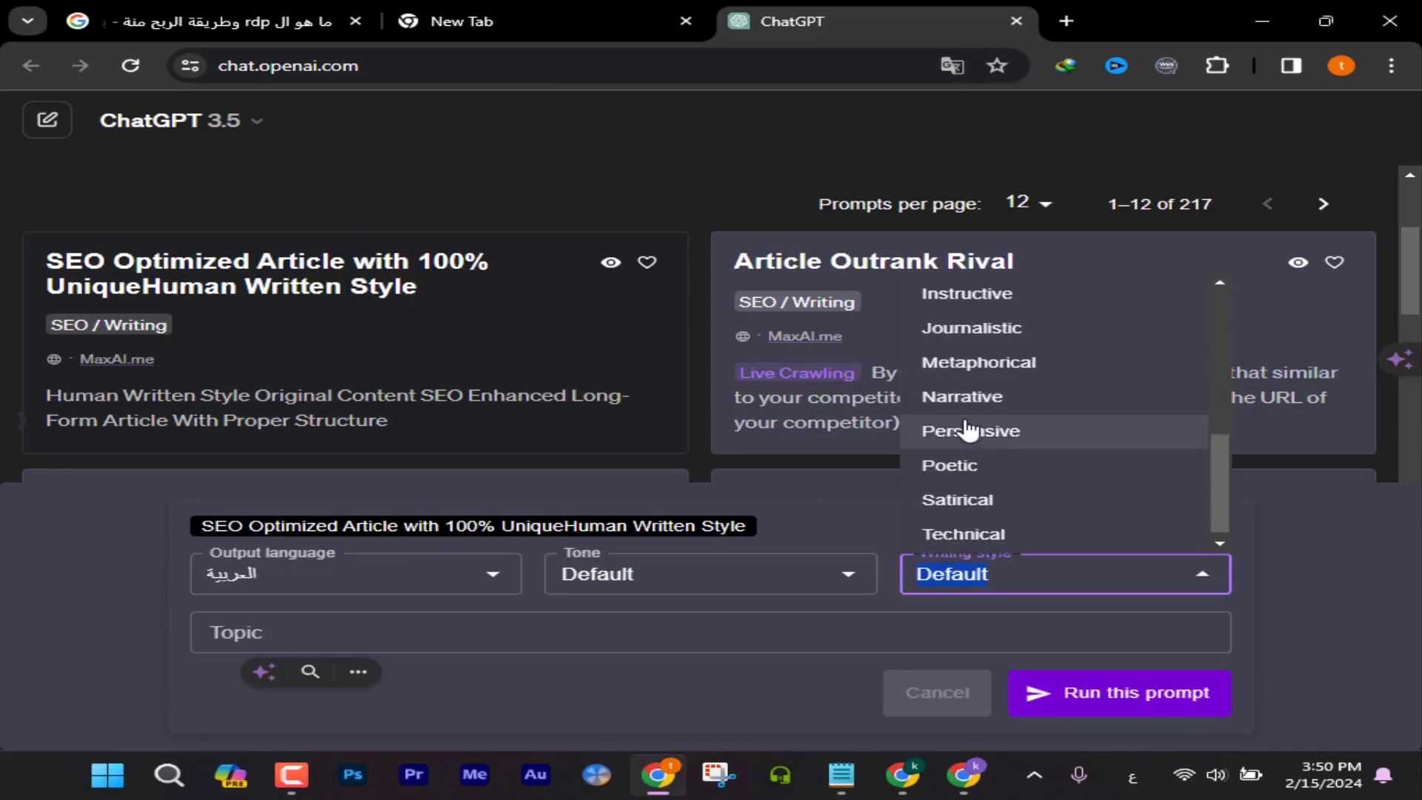
pyautogui.click(949, 534)
pyautogui.click(785, 580)
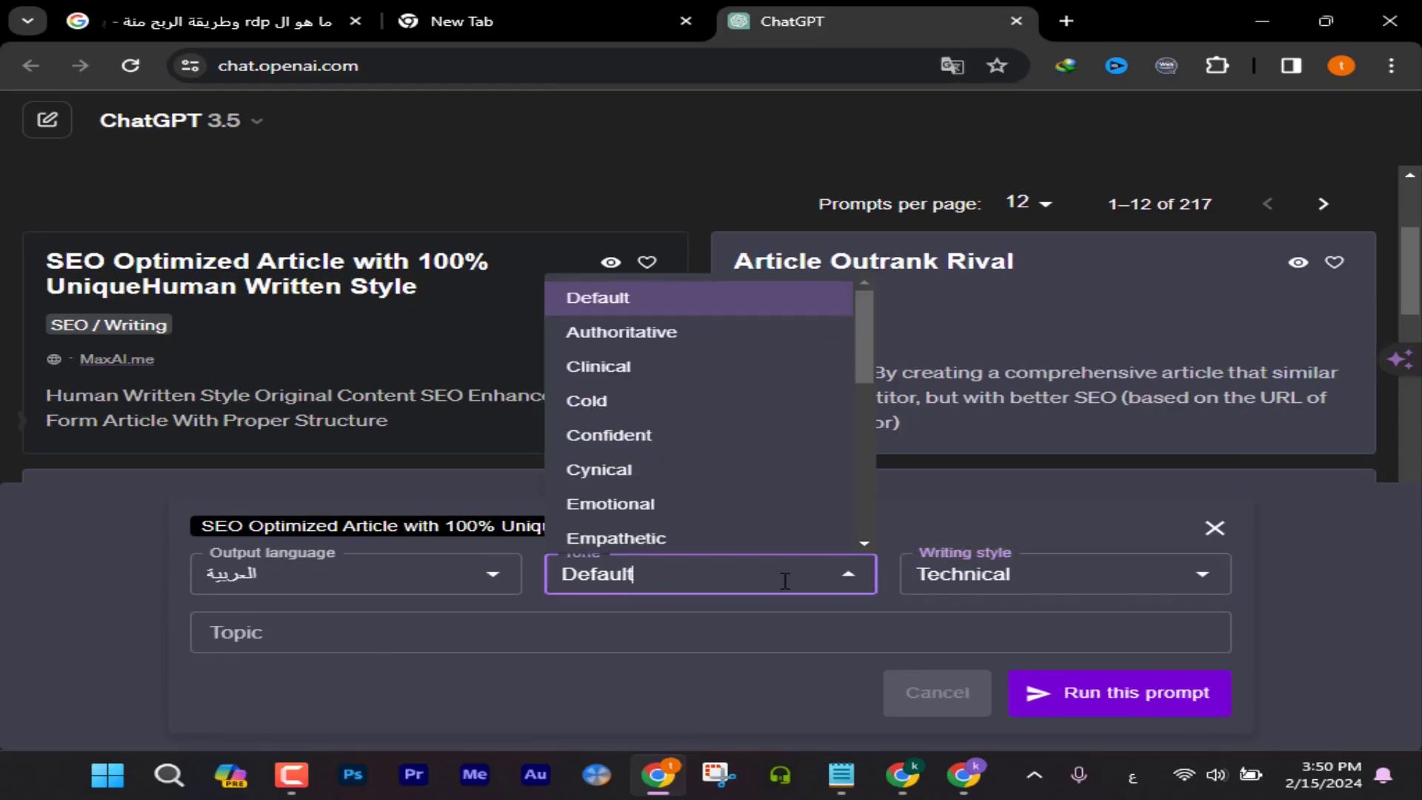
pyautogui.scroll(-2, 682, 450)
pyautogui.click(651, 507)
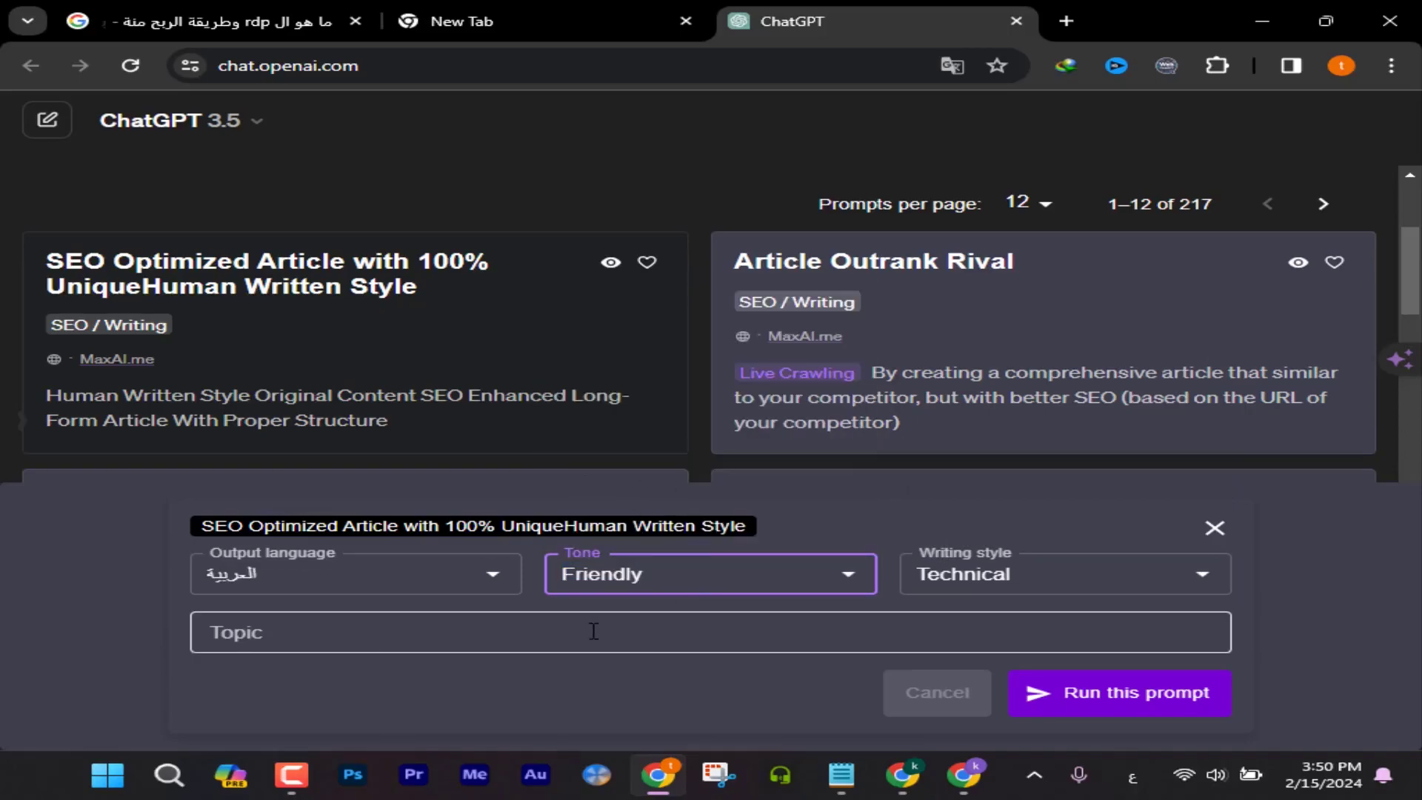
# - Enter "الاستثمار فى الذهب" as the article topic and run the prompt
pyautogui.click(289, 582)
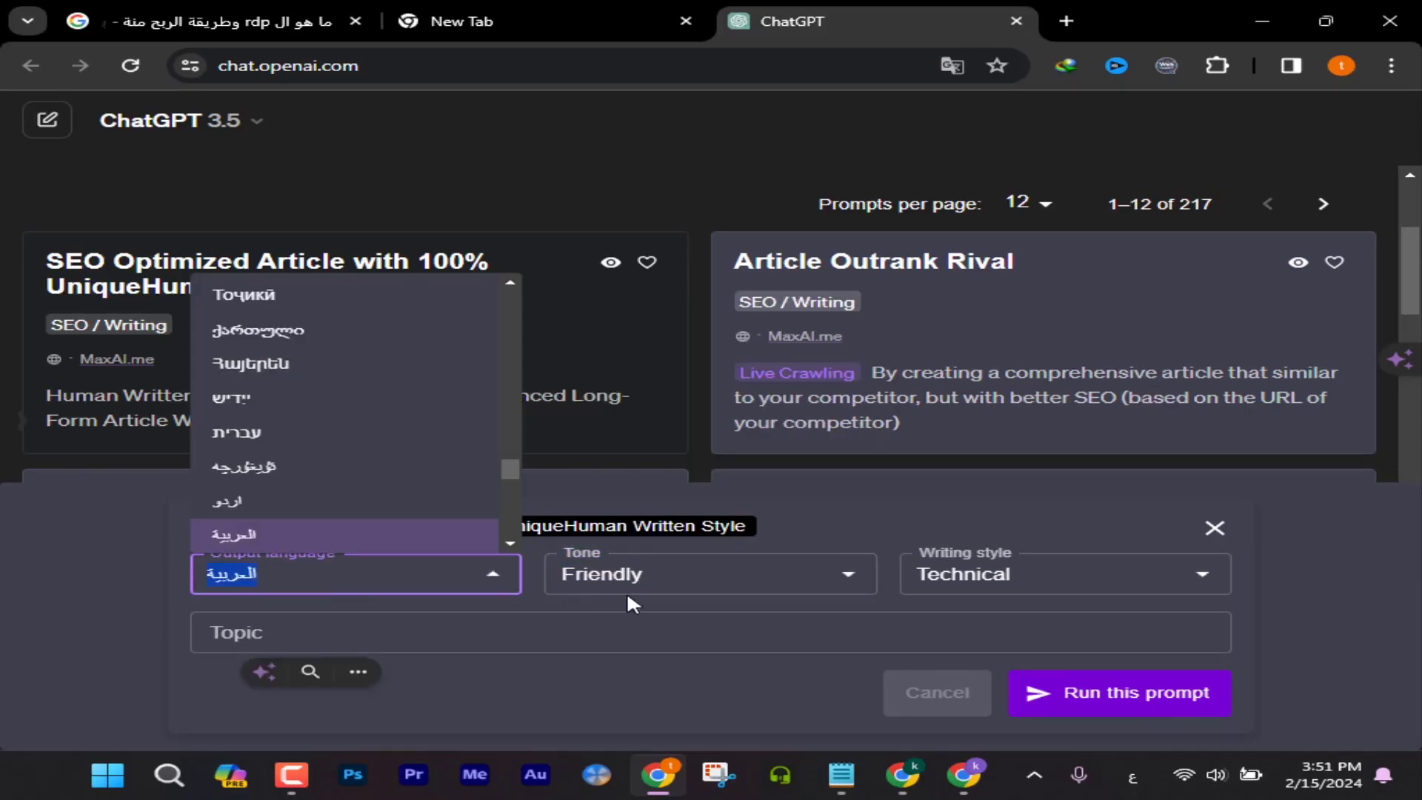
pyautogui.click(722, 632)
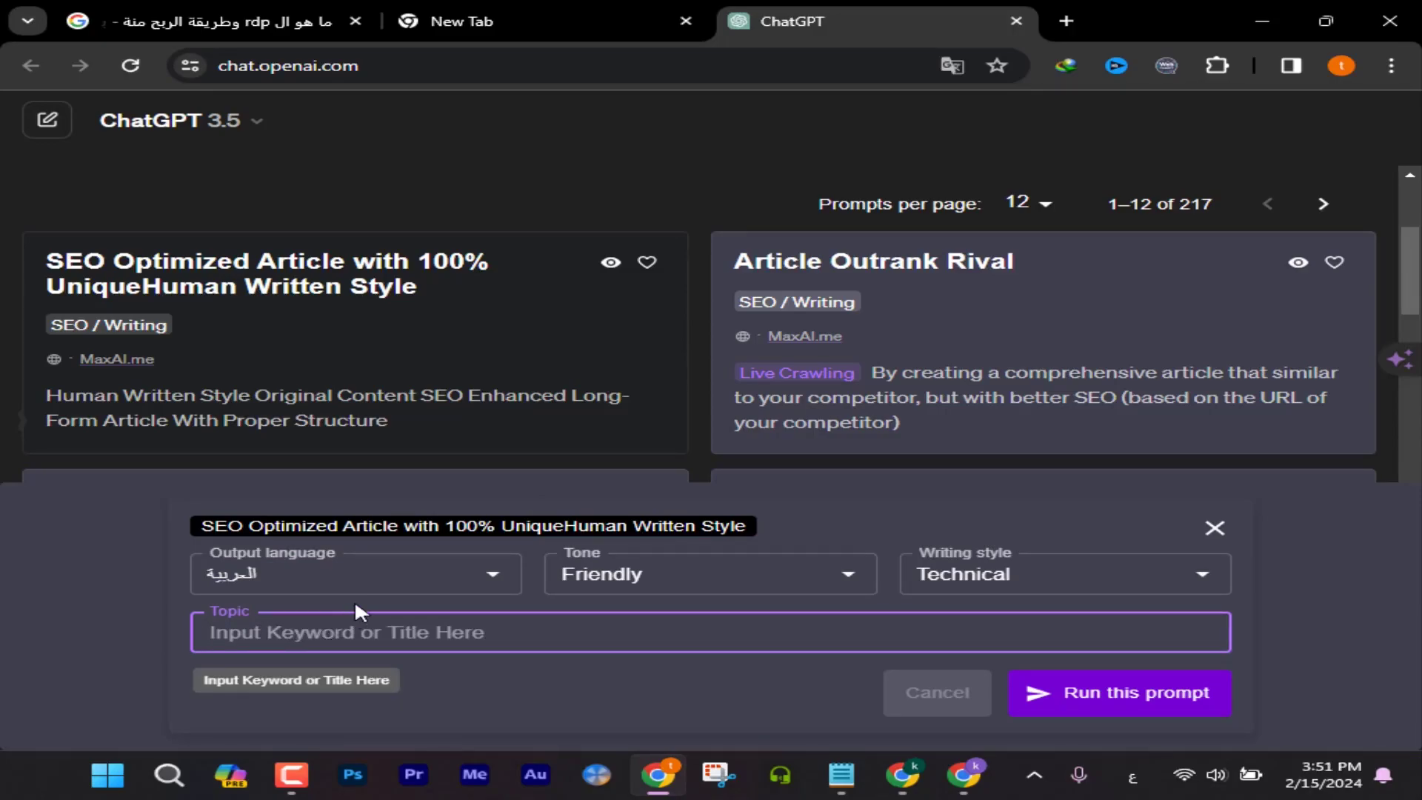
pyautogui.write('الا')
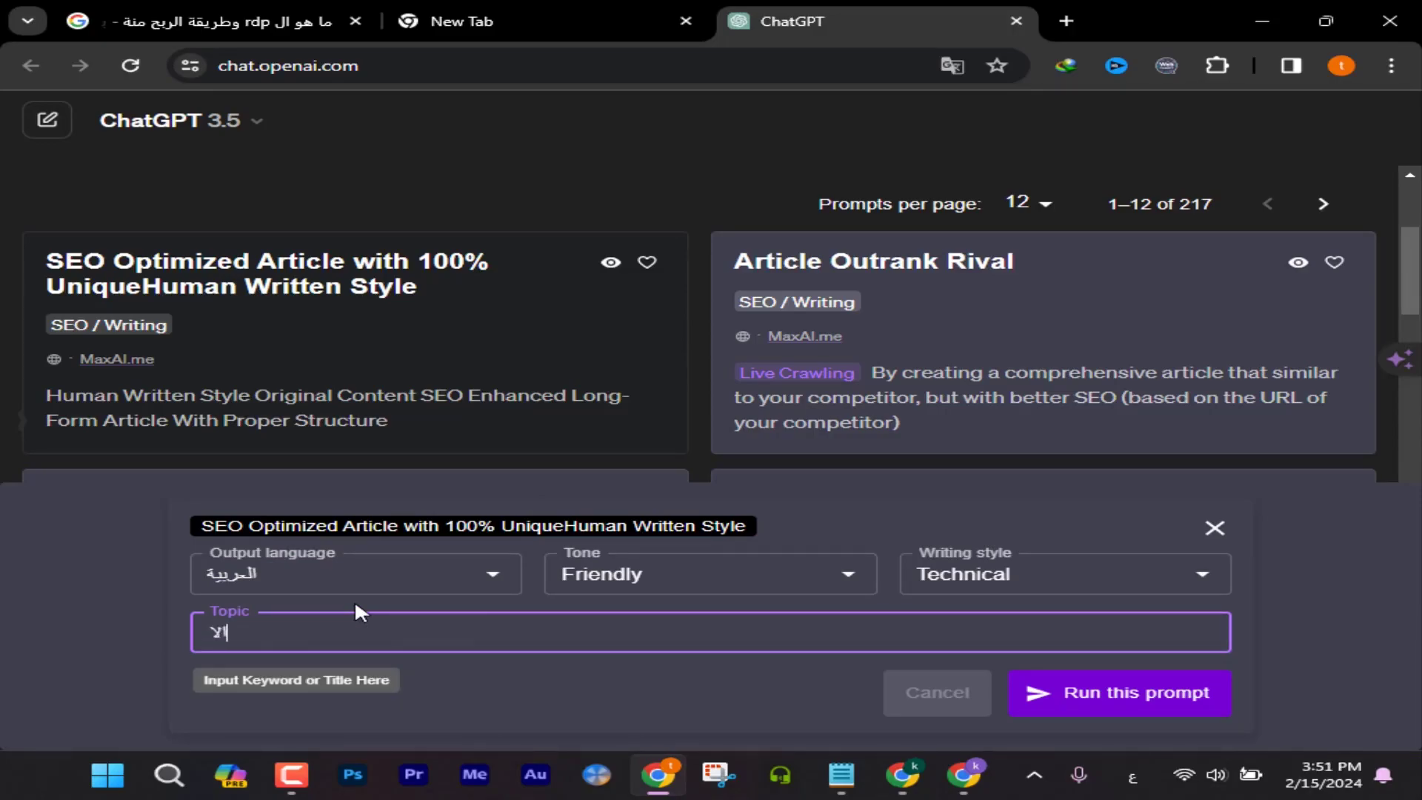
pyautogui.write('ستثمار فى الذهب')
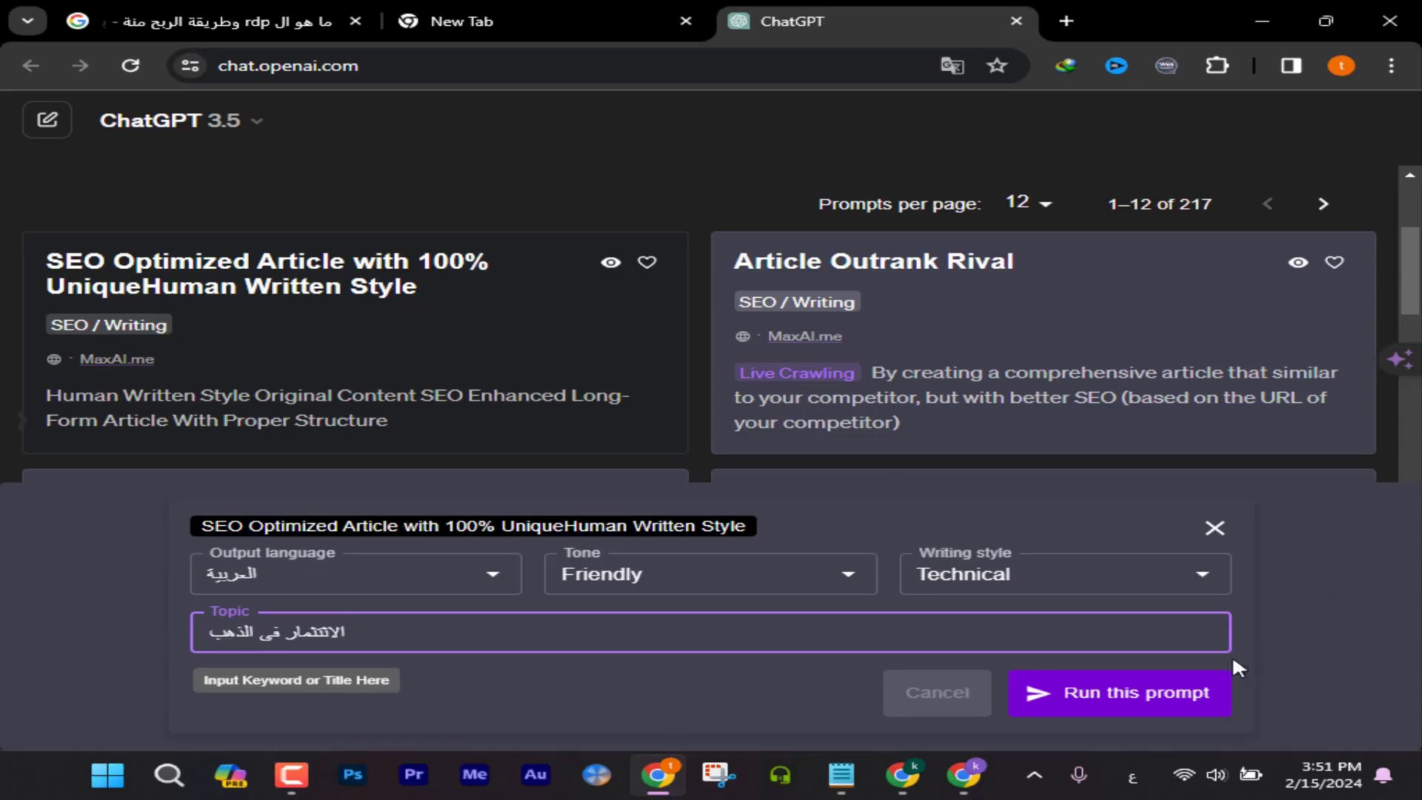
pyautogui.click(1207, 690)
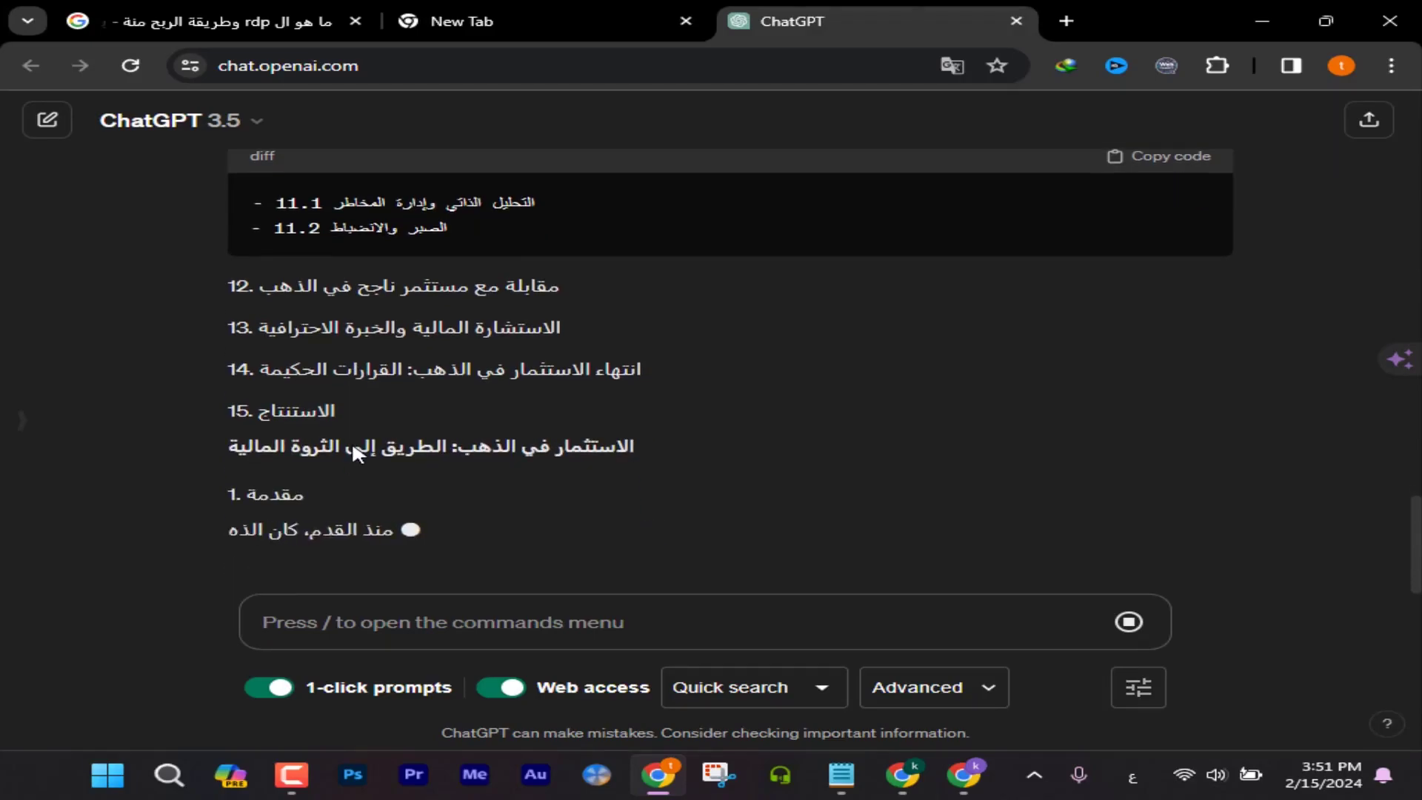
# - Examine the generated article on gold investment, from its numbered outline to the written sections
pyautogui.scroll(20, 803, 499)
pyautogui.scroll(-8, 803, 500)
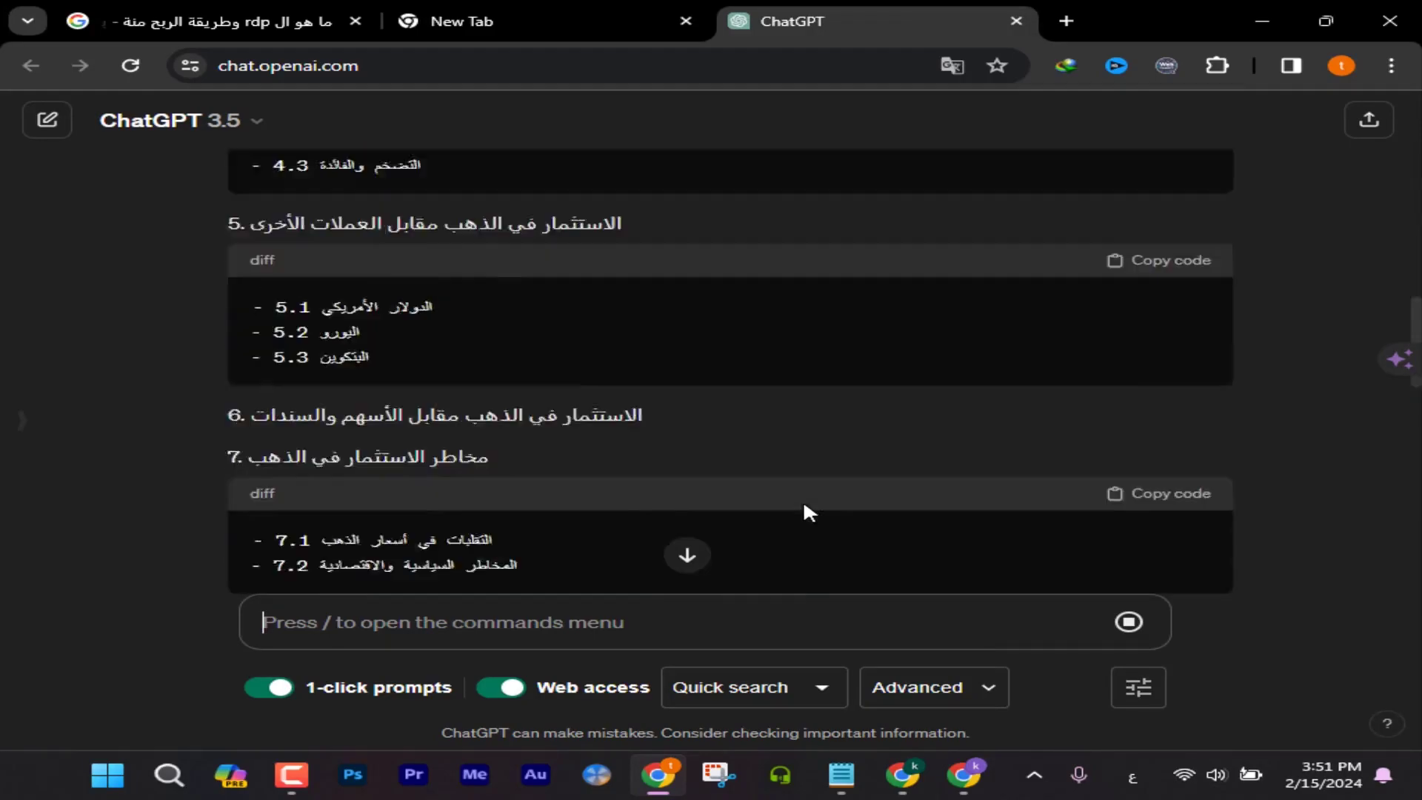
pyautogui.scroll(-10, 803, 499)
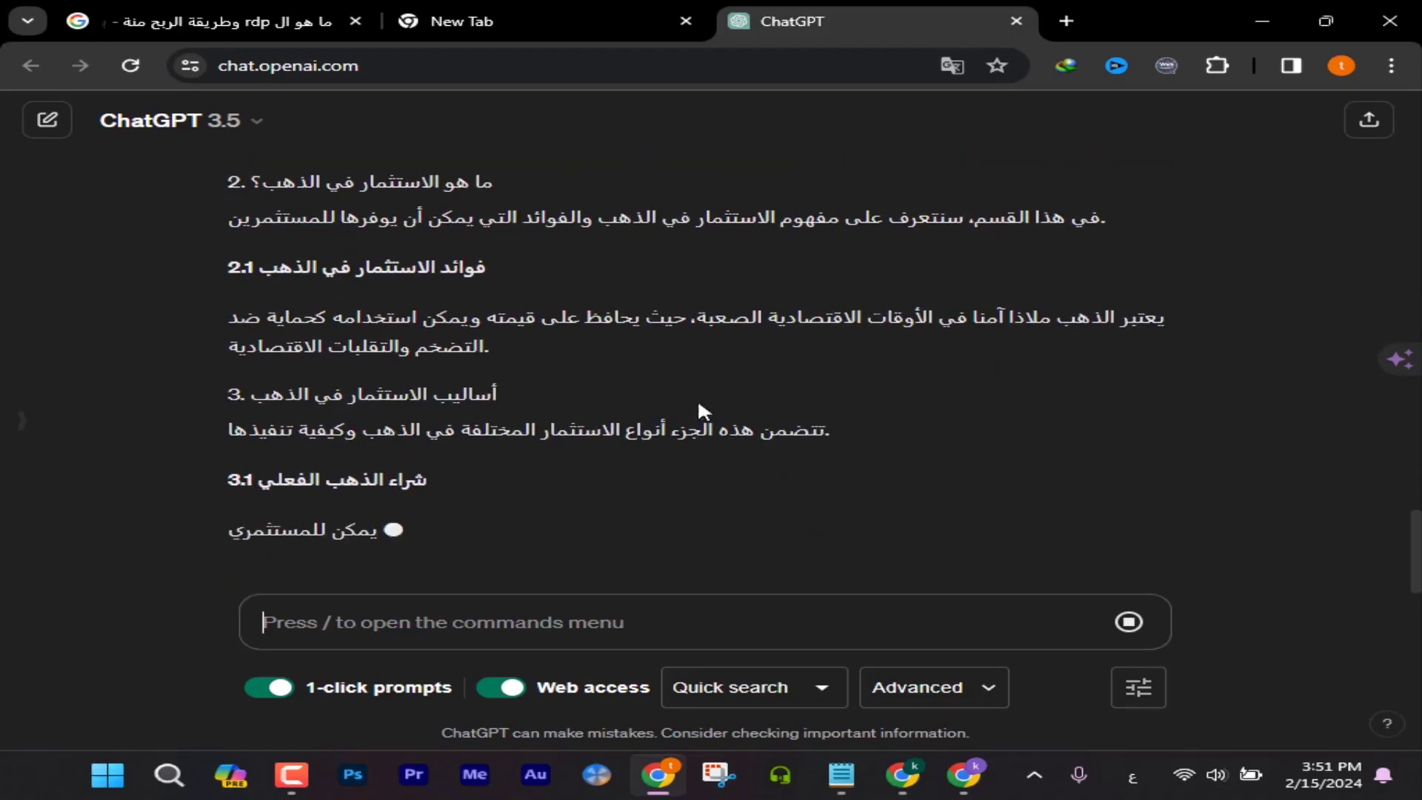
pyautogui.scroll(10, 440, 523)
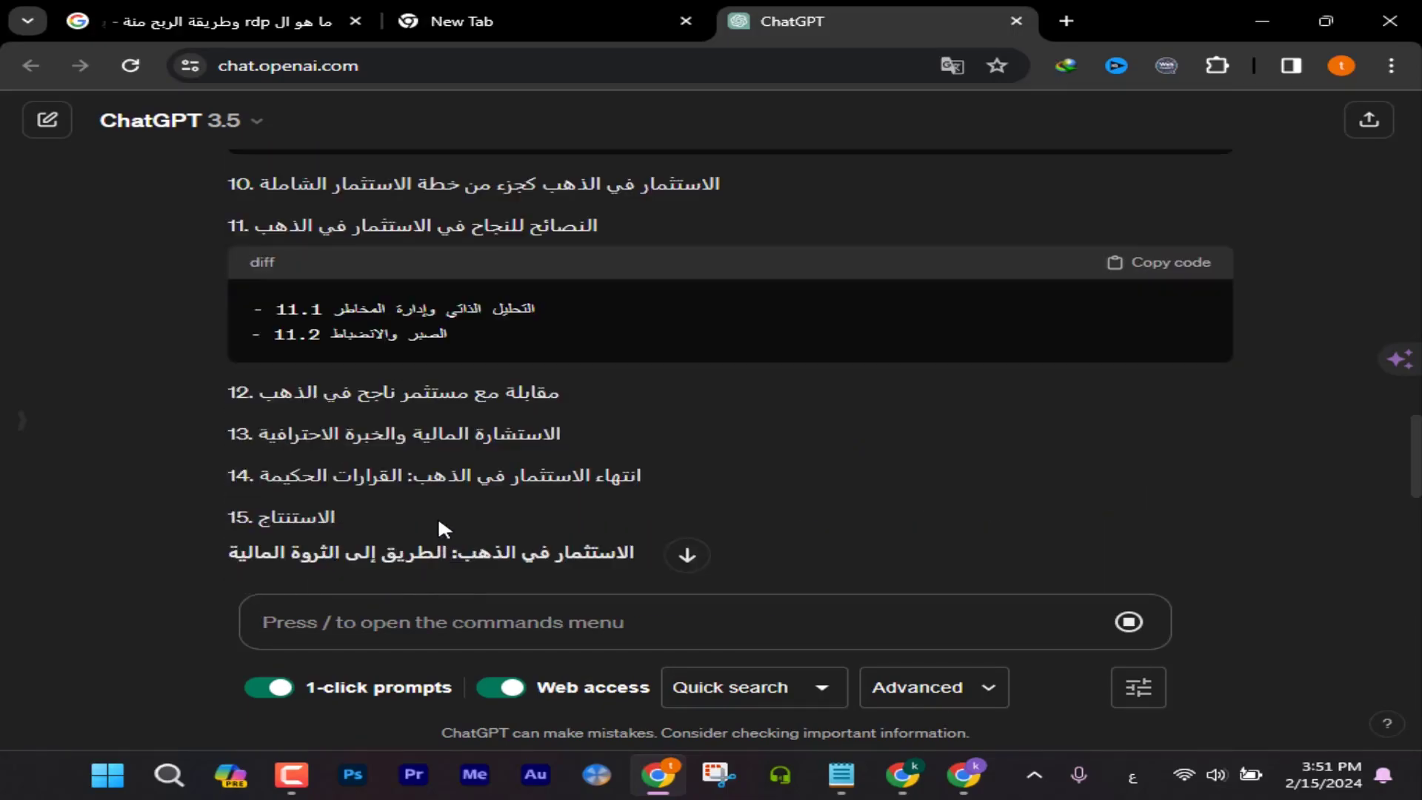
pyautogui.scroll(-10, 438, 516)
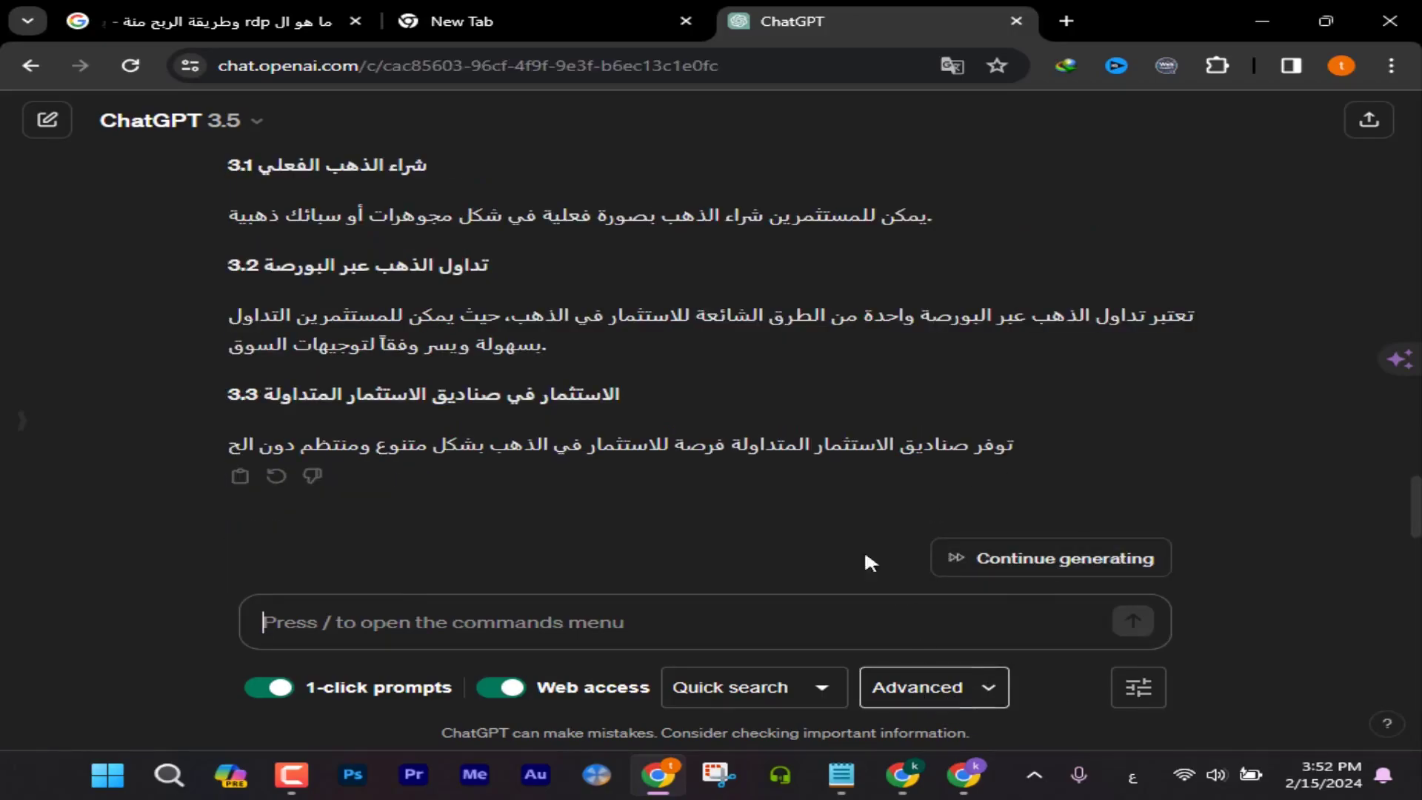
pyautogui.scroll(5, 833, 399)
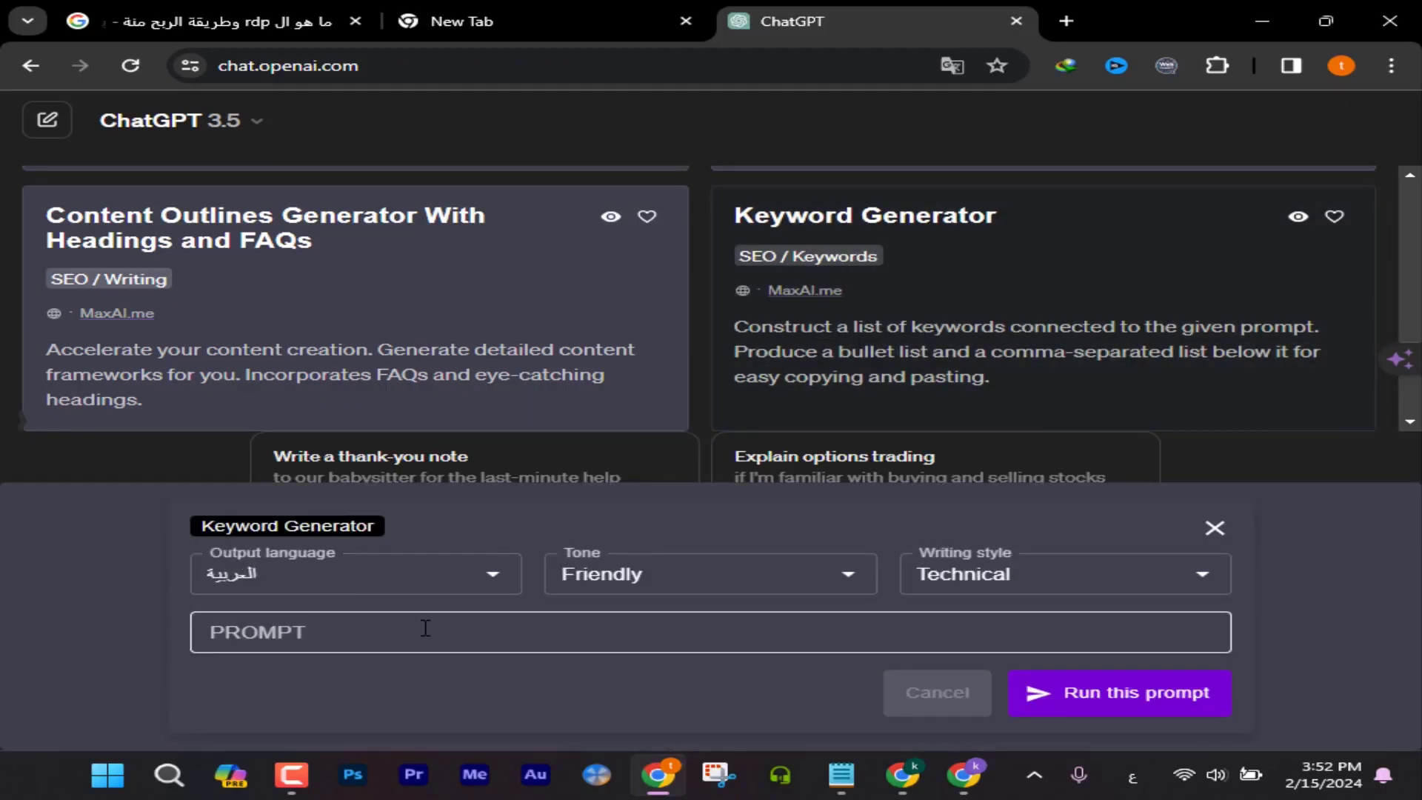
# - Enter "الذهب" as the keyword for the Keyword Generator prompt and run it
pyautogui.click(424, 628)
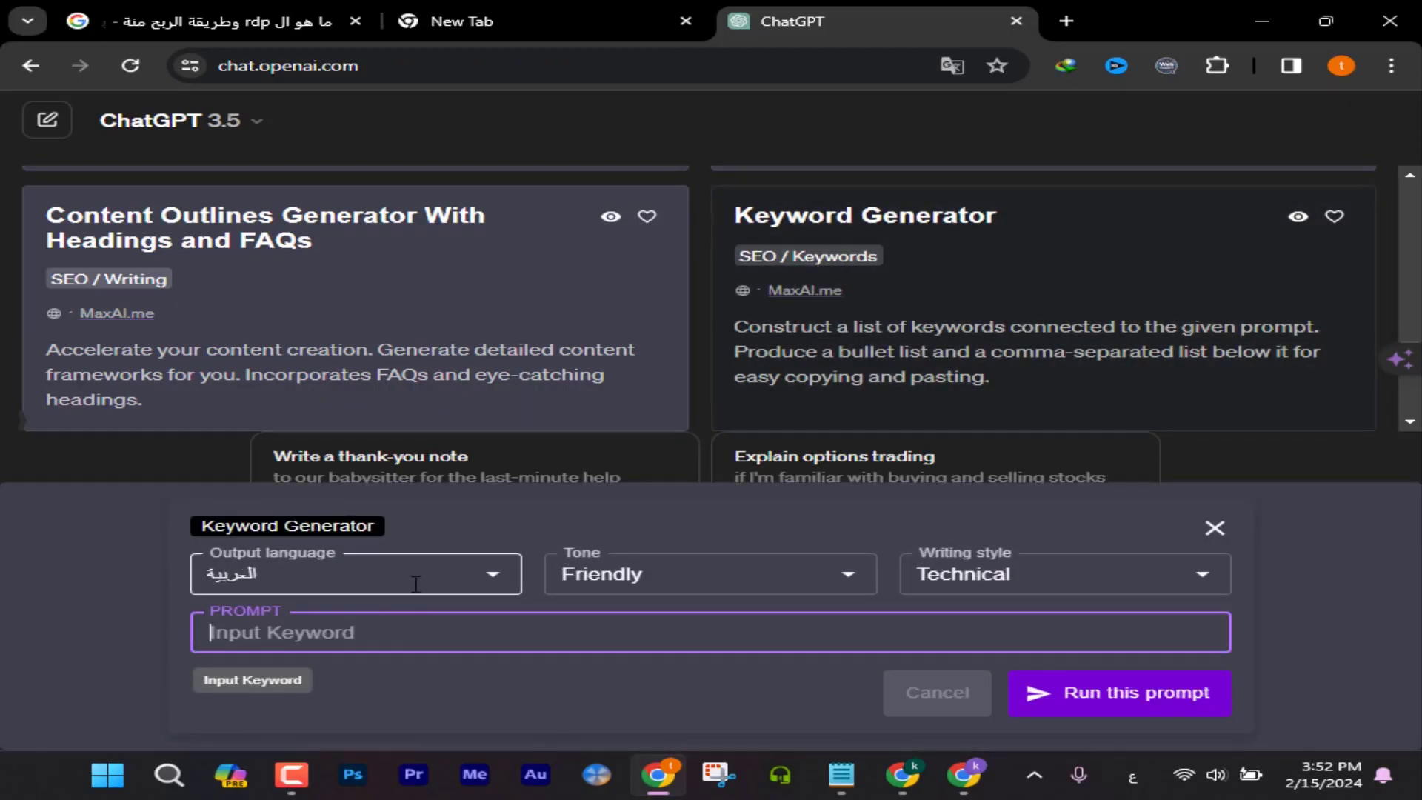
pyautogui.write('الذهب')
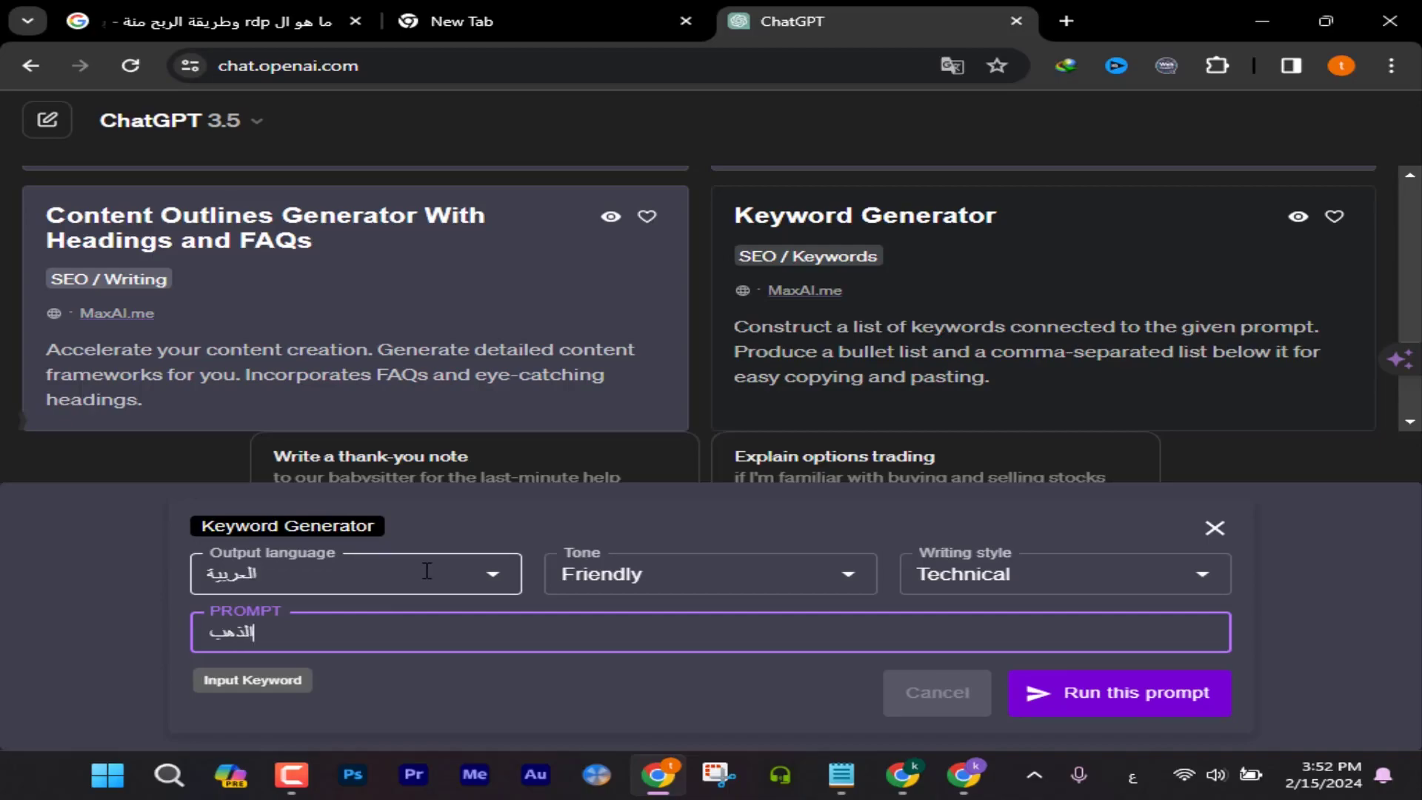
pyautogui.click(1120, 694)
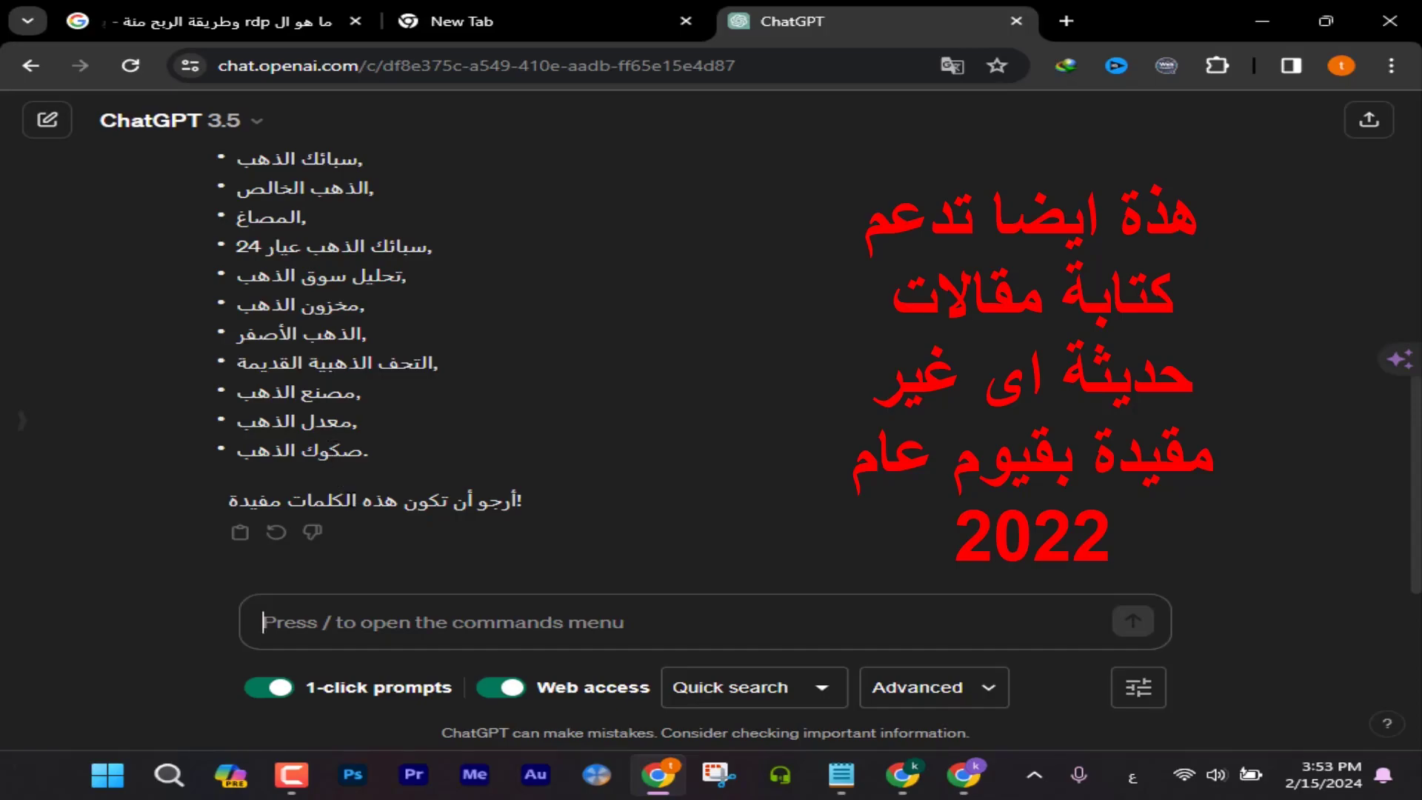
# - Review the generated gold keywords and the advanced web access options, including the search engine and number of search results
pyautogui.scroll(10, 348, 495)
pyautogui.scroll(-5, 349, 491)
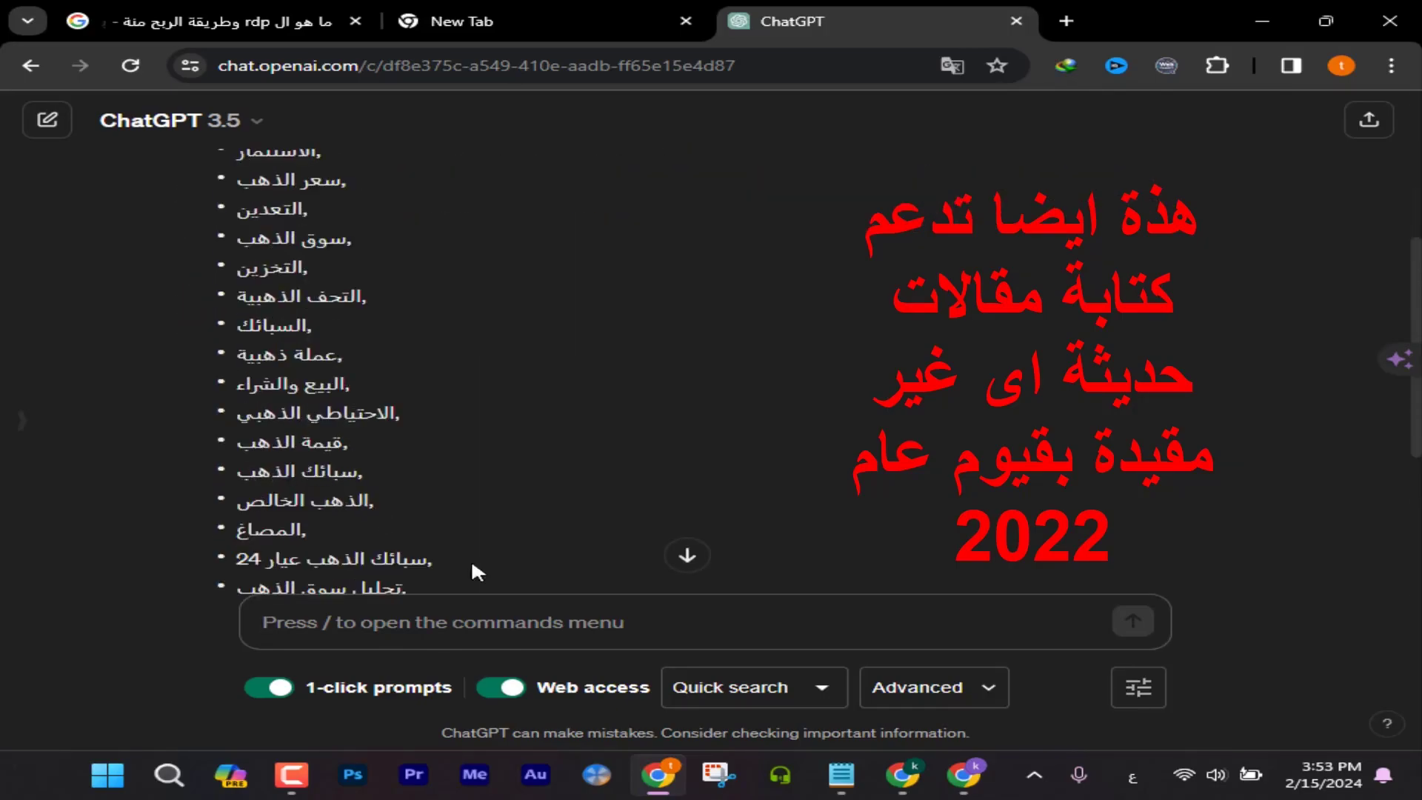
pyautogui.scroll(-2, 472, 564)
pyautogui.click(957, 687)
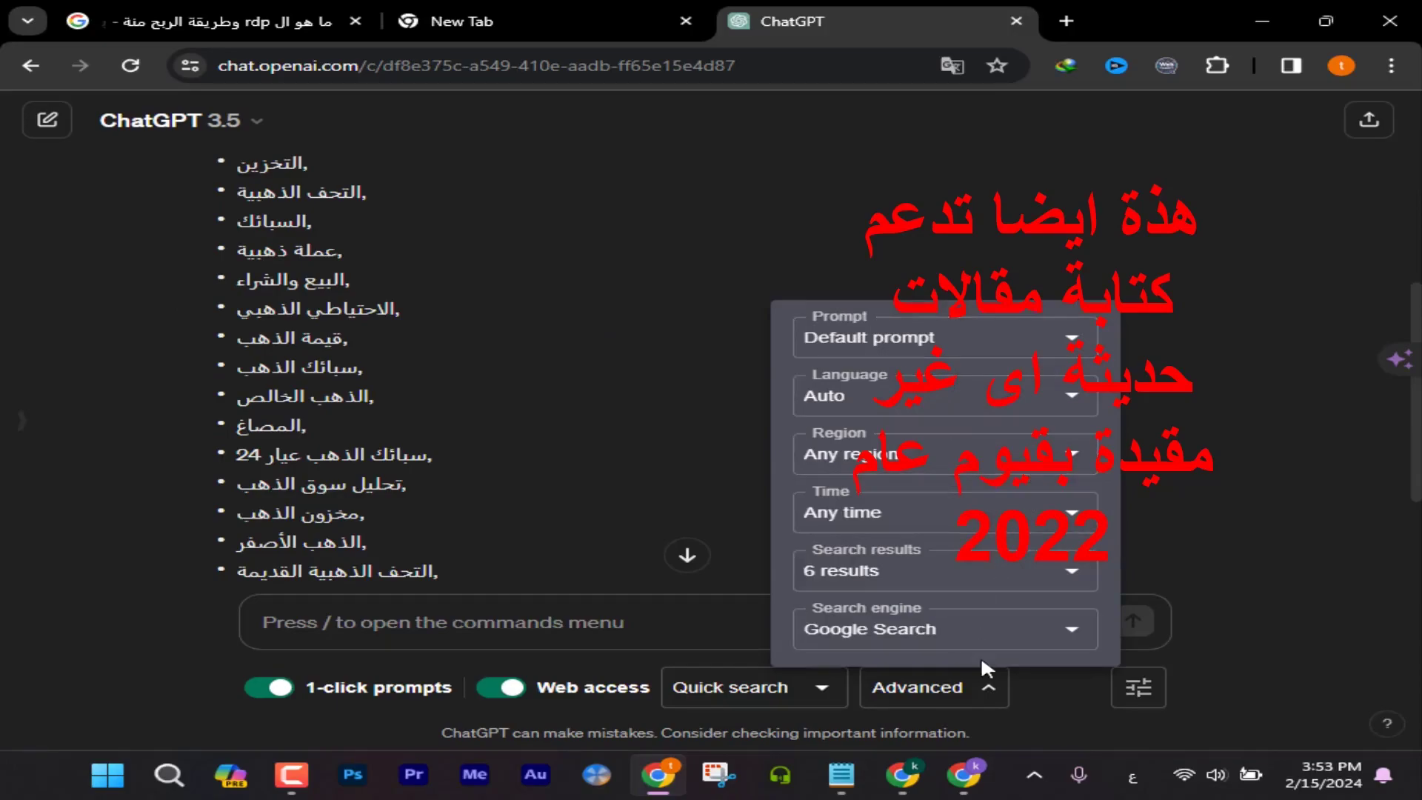
pyautogui.click(1036, 629)
pyautogui.click(844, 580)
pyautogui.click(874, 570)
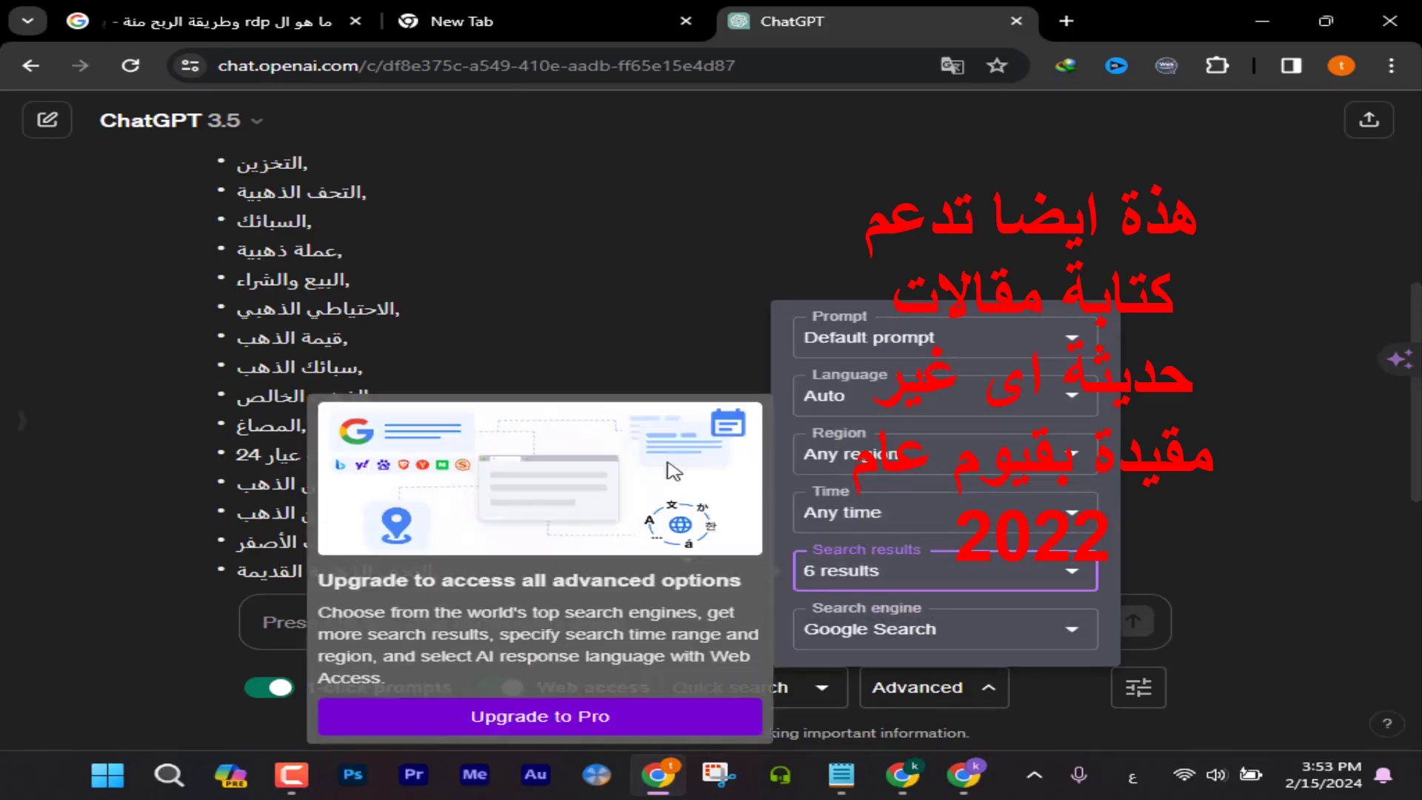
pyautogui.click(604, 309)
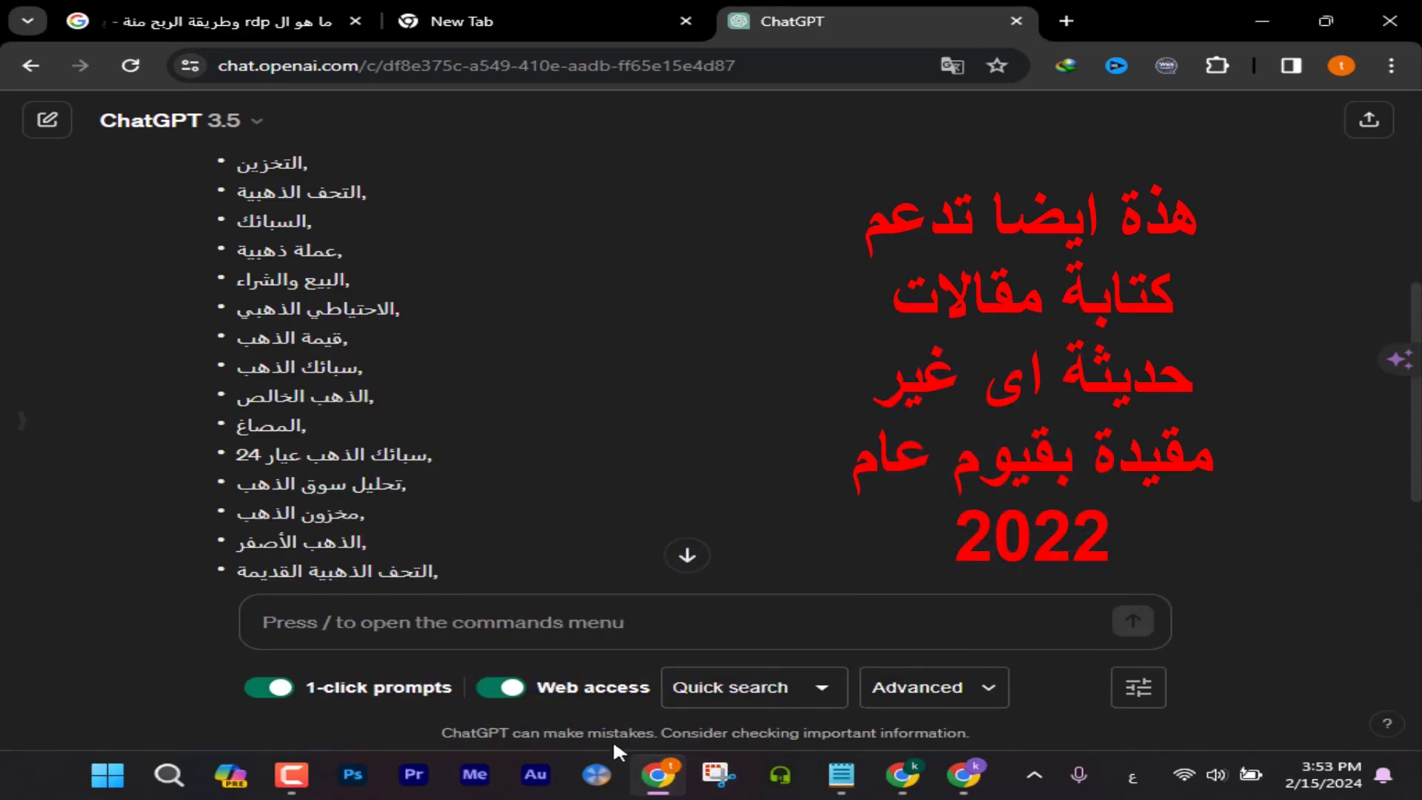
pyautogui.scroll(6, 972, 406)
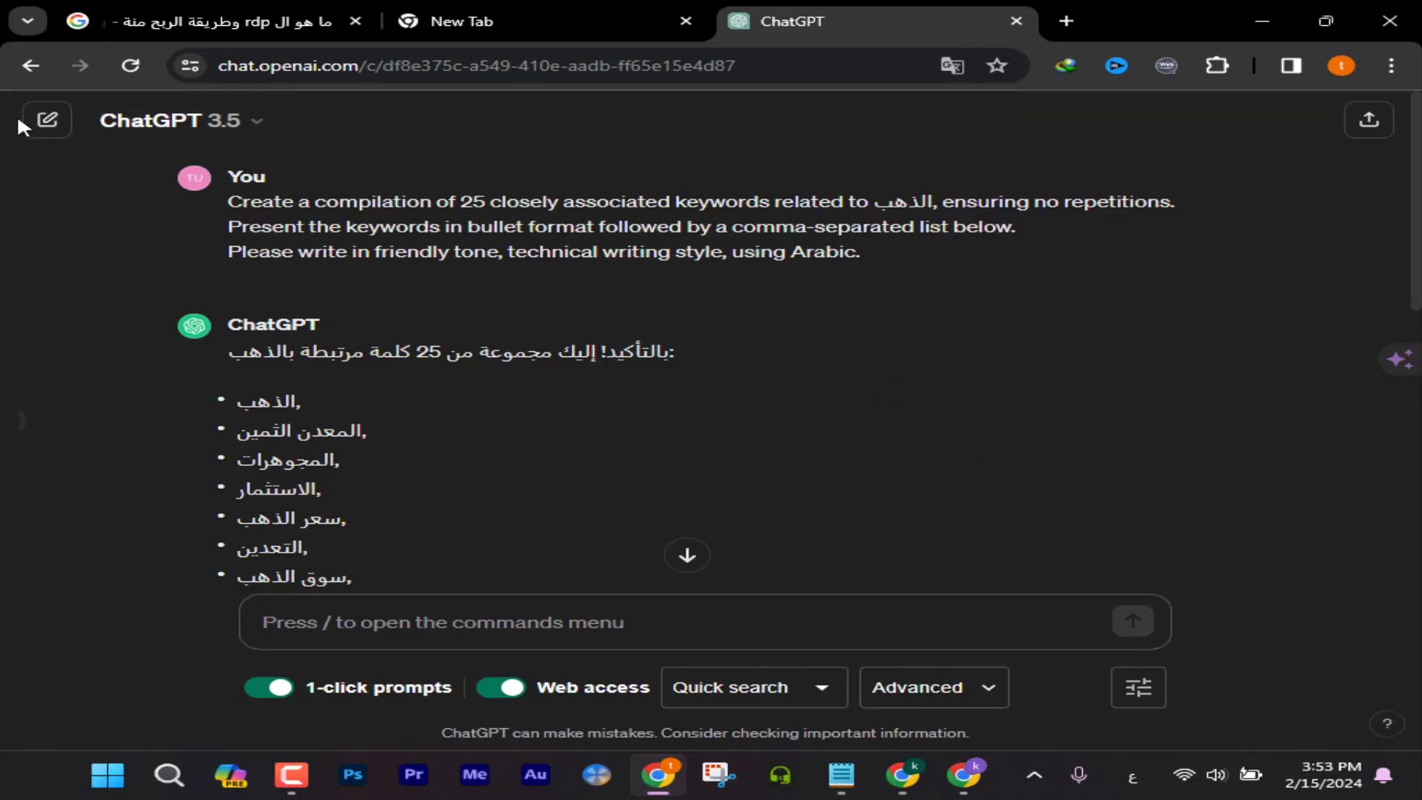
# - Start a new chat and open the Auto Midjourney Prompt Generator from the one-click prompt library
pyautogui.click(45, 119)
pyautogui.scroll(-3, 741, 351)
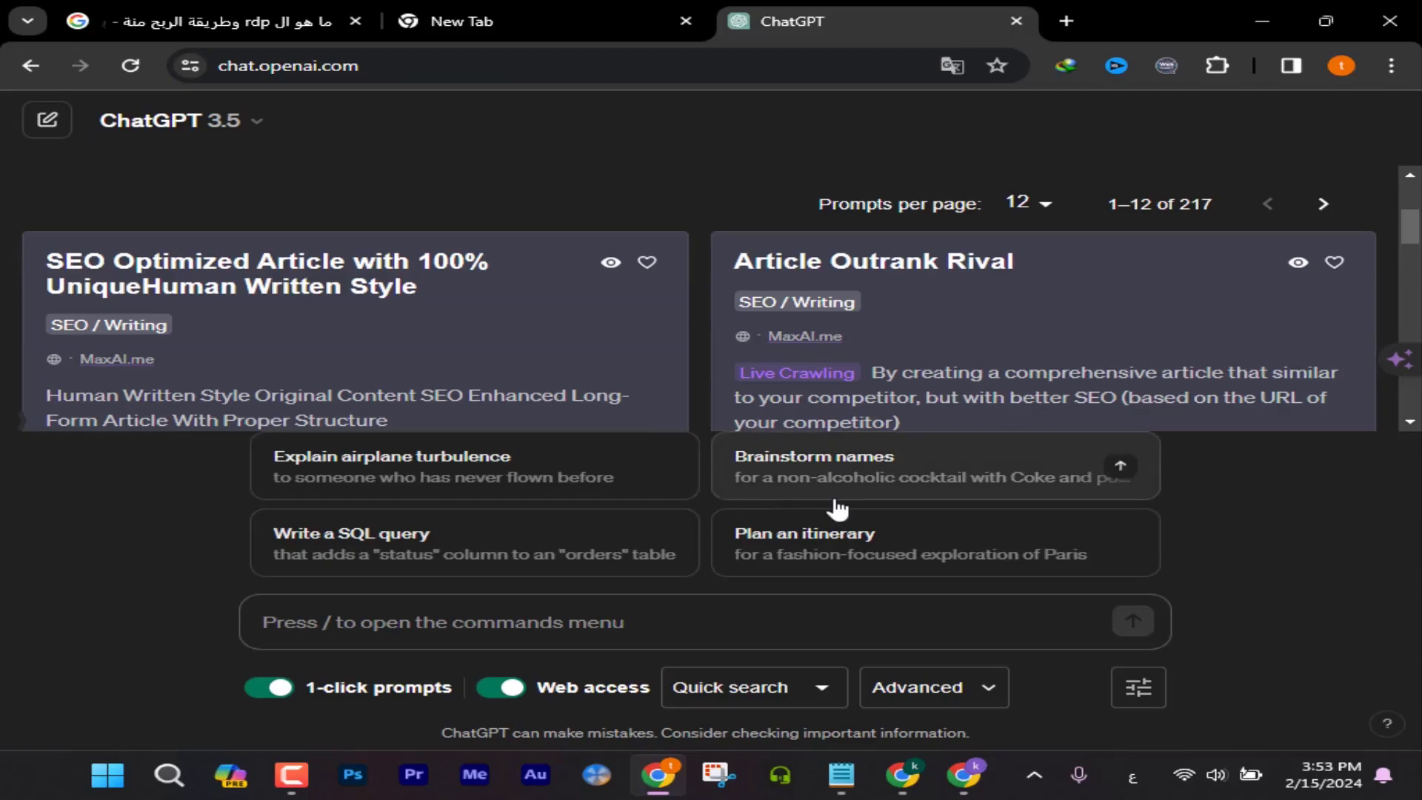
pyautogui.scroll(-3, 741, 392)
pyautogui.scroll(-2, 726, 378)
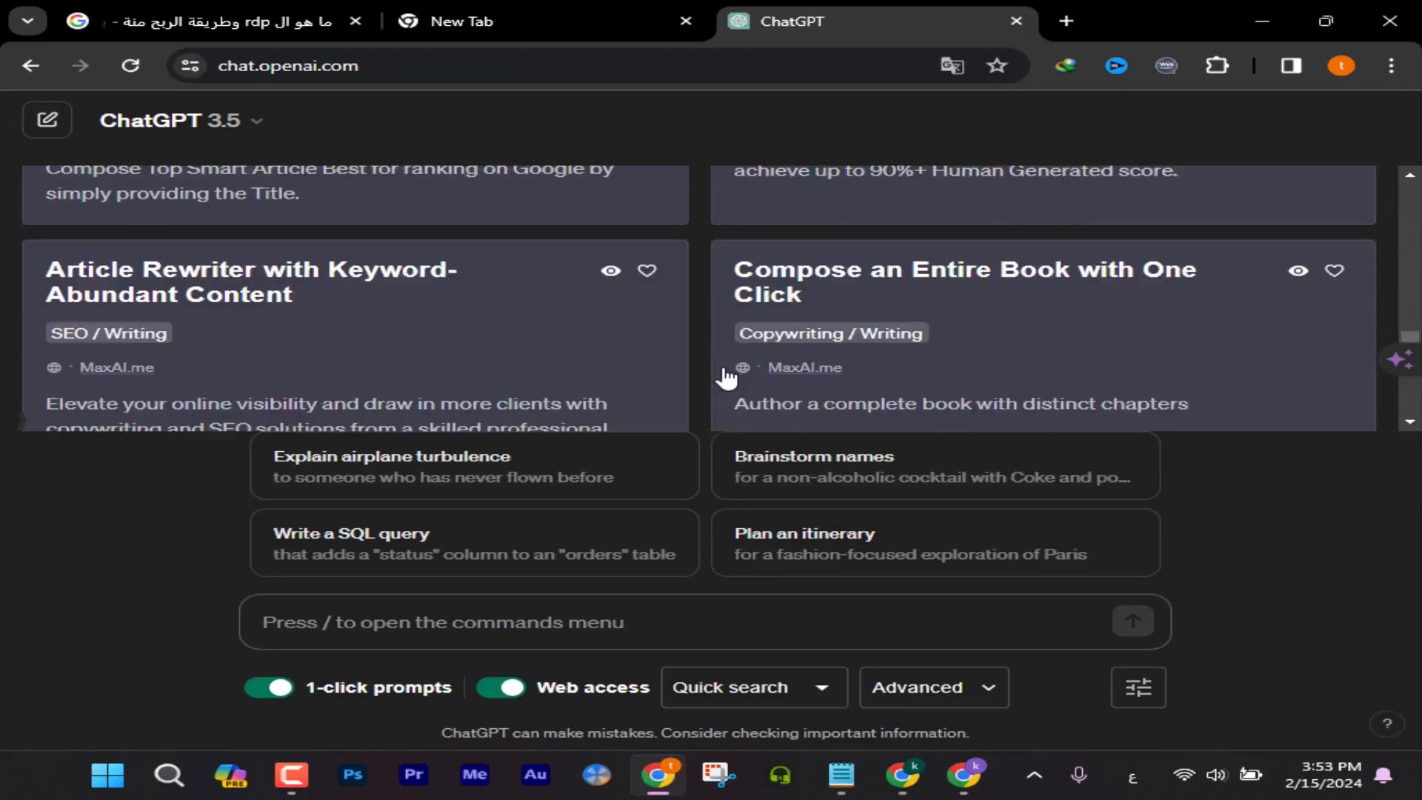
pyautogui.scroll(3, 725, 378)
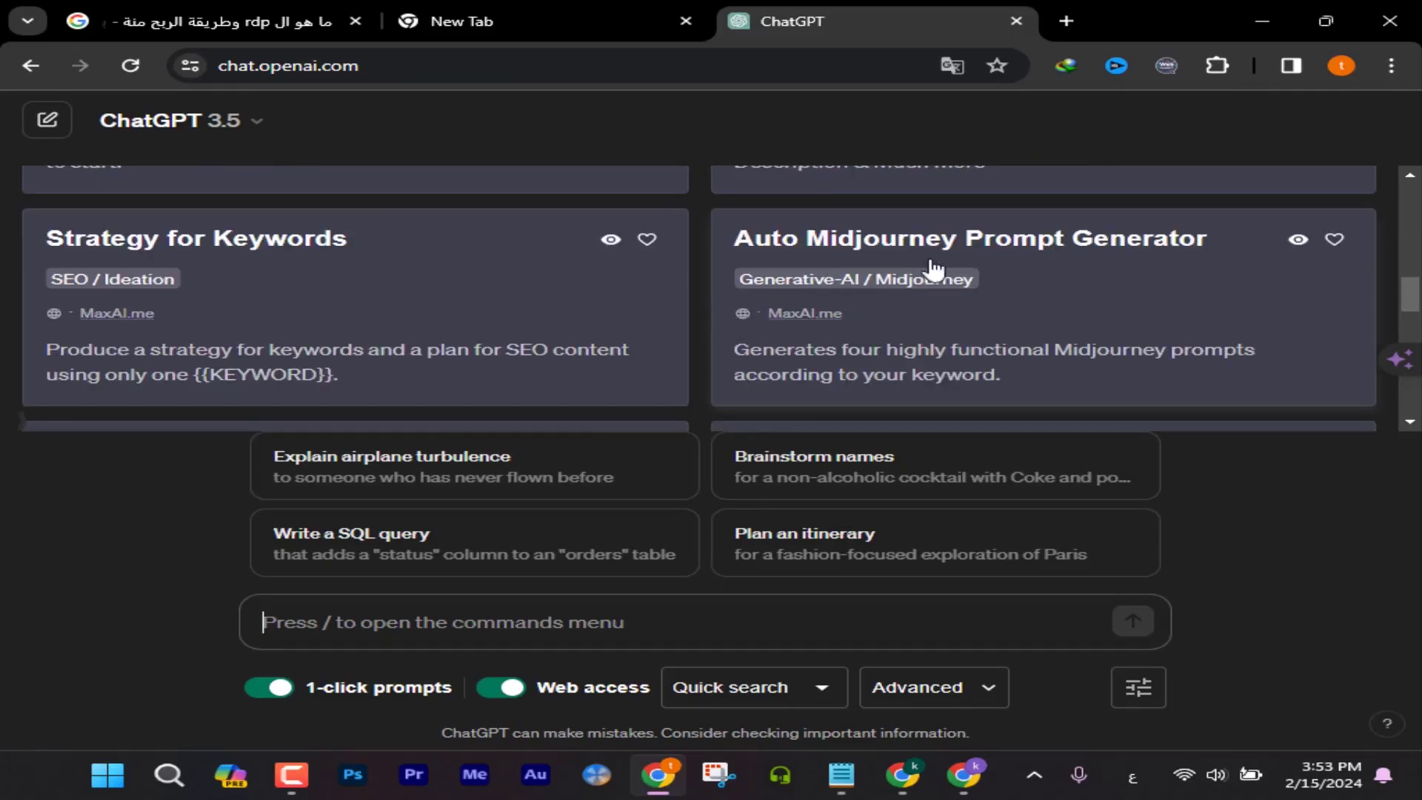
pyautogui.click(1035, 251)
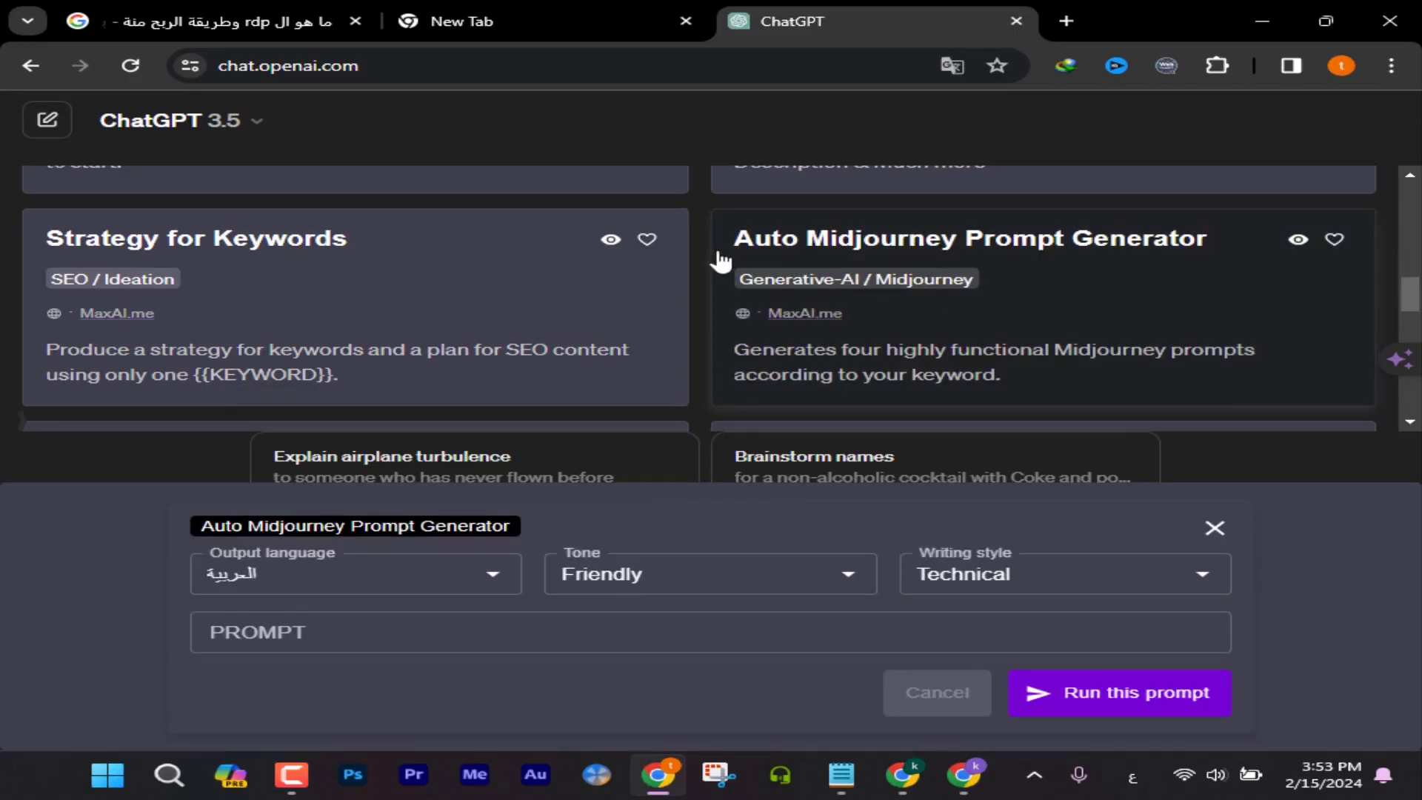
pyautogui.click(579, 636)
pyautogui.click(579, 636)
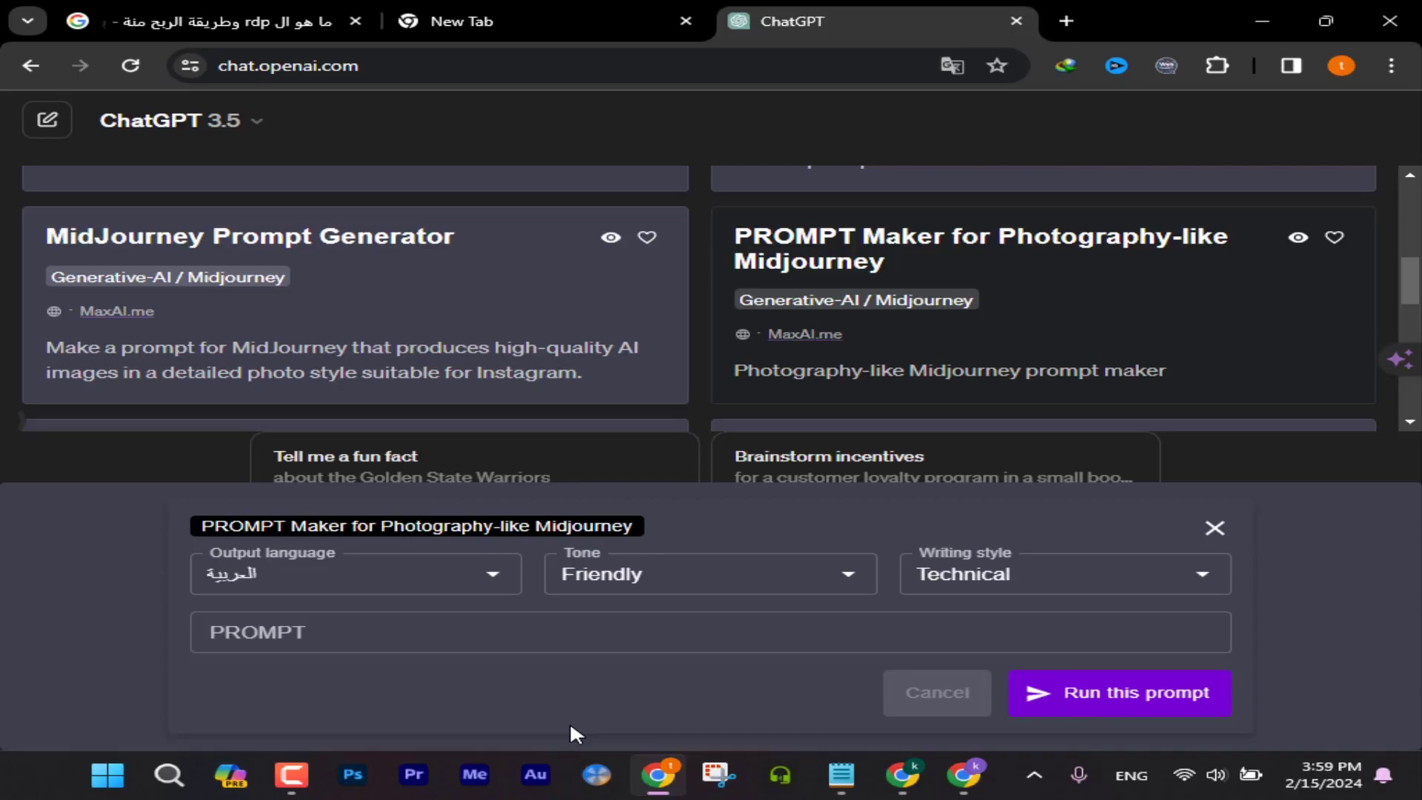
# - Enter "ساحر وسط الغابة مع الذئاب" as the prompt for PROMPT Maker for Photography-like Midjourney
pyautogui.scroll(3, 377, 385)
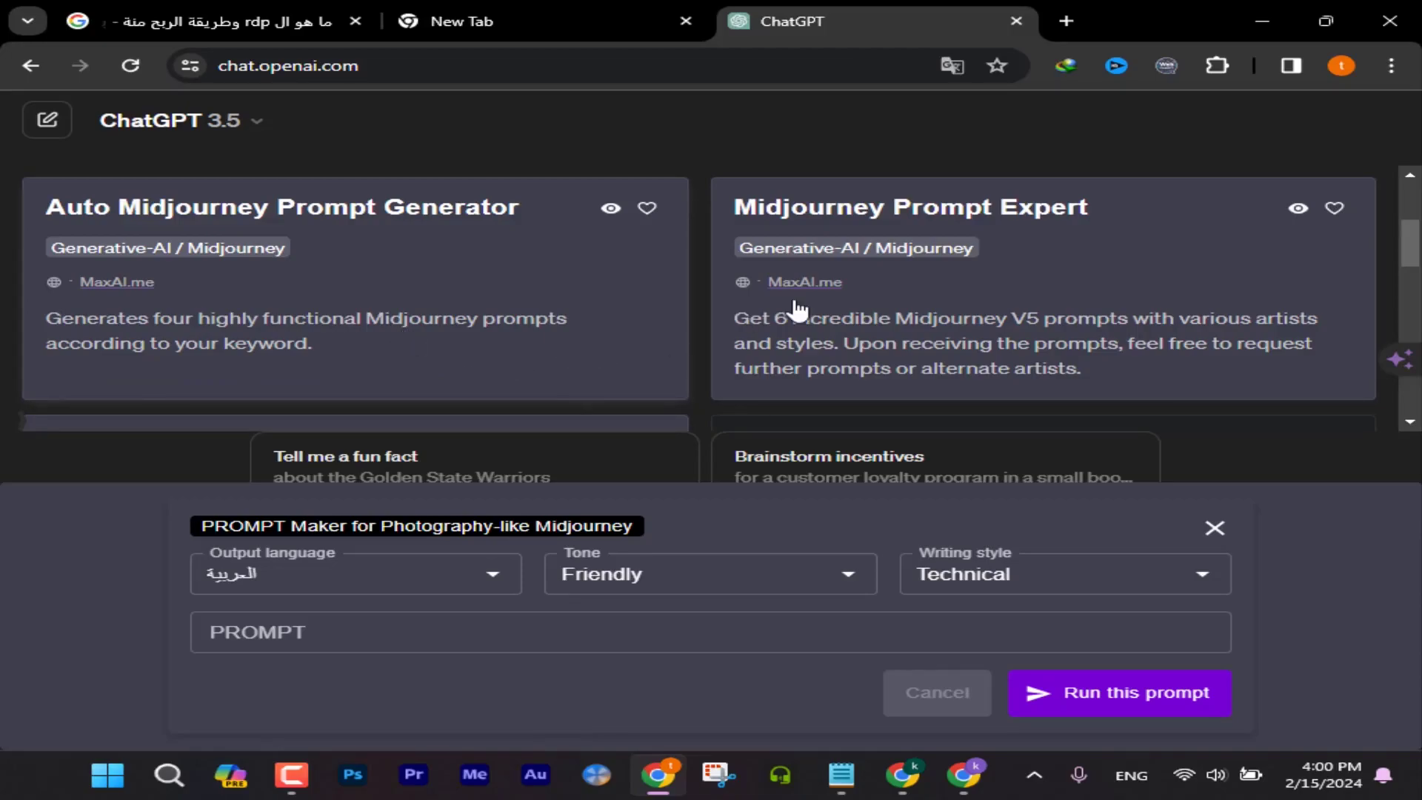
pyautogui.scroll(2, 795, 309)
pyautogui.scroll(-3, 794, 310)
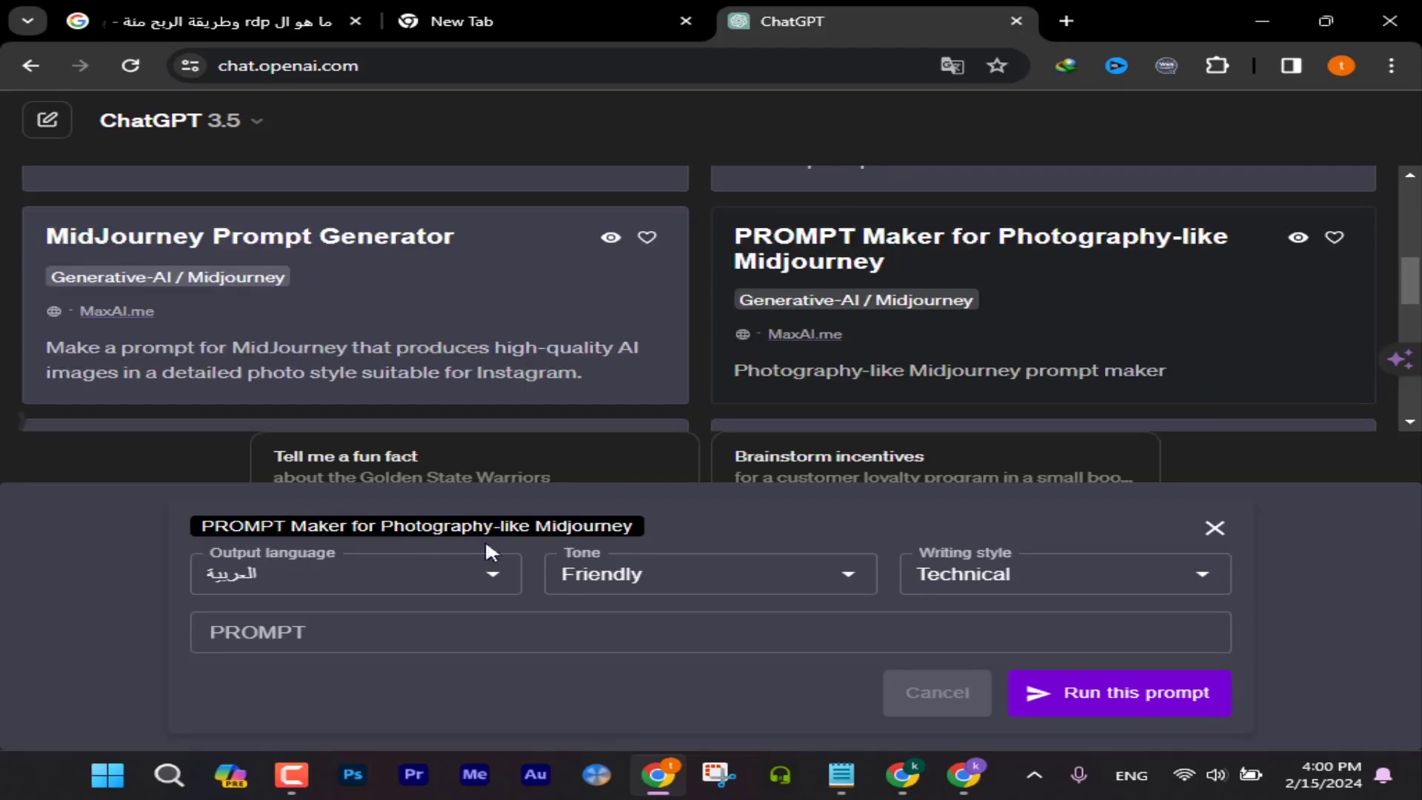
pyautogui.click(414, 630)
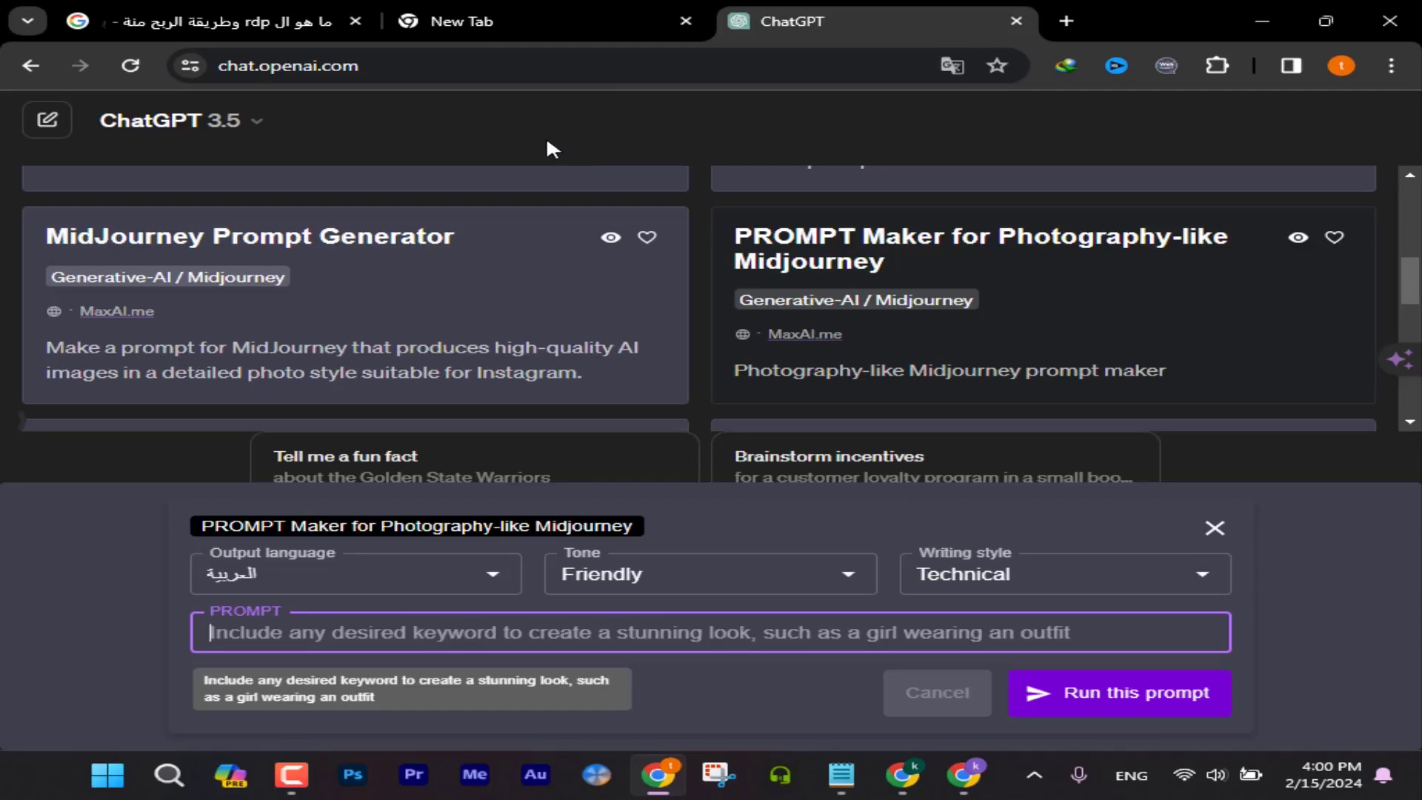
pyautogui.click(499, 25)
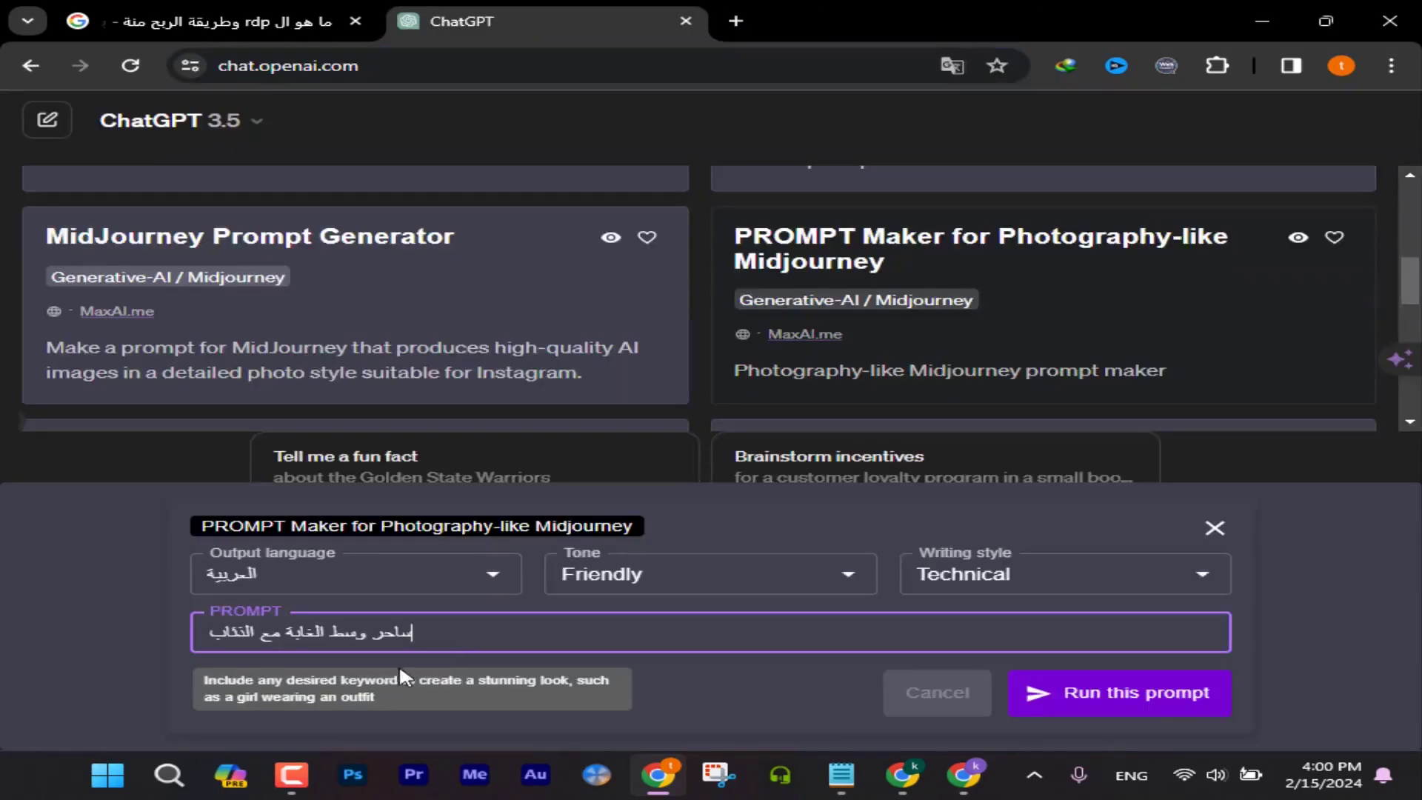
# - Set the output language to English (US) and run the Photography-like Midjourney prompt
pyautogui.click(370, 576)
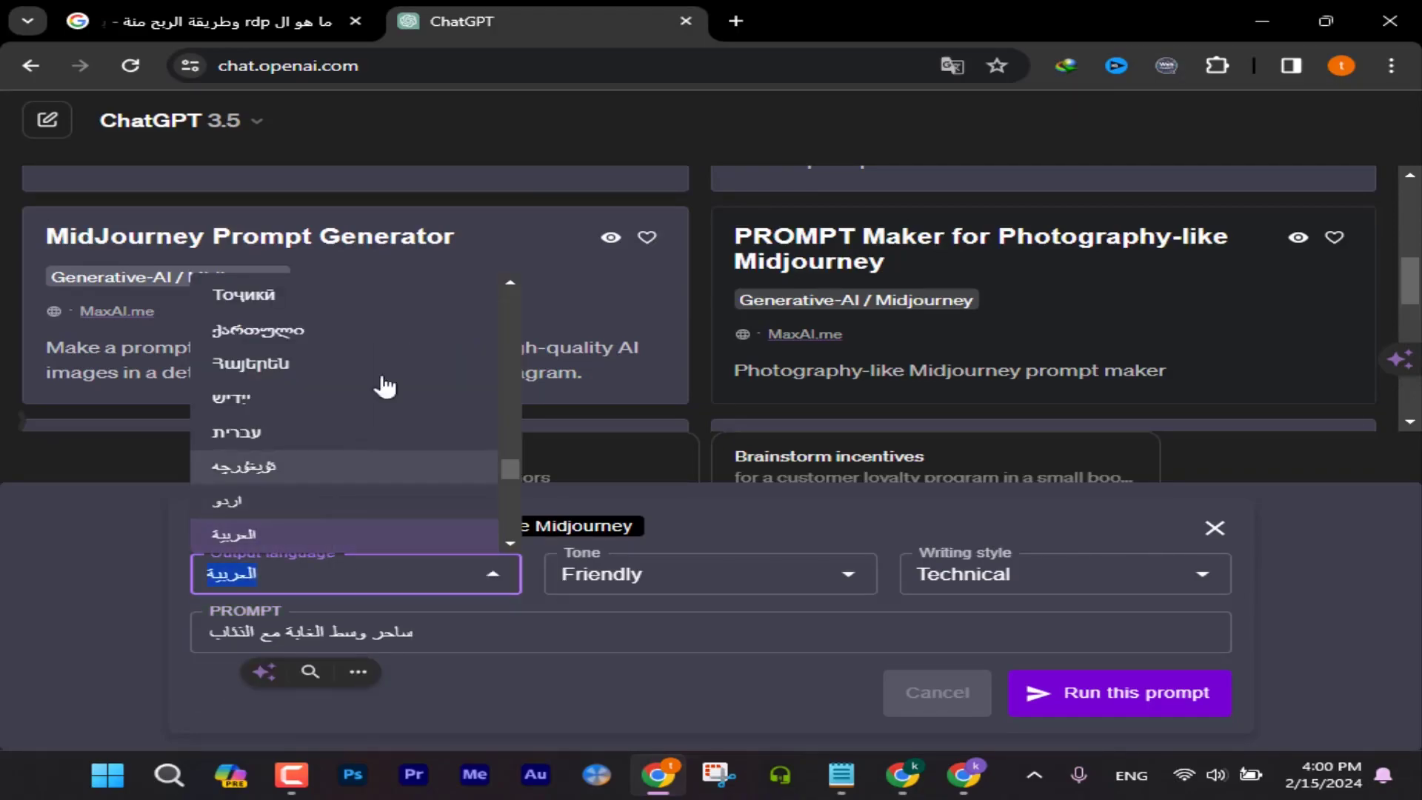
pyautogui.scroll(10, 393, 415)
pyautogui.scroll(-3, 394, 416)
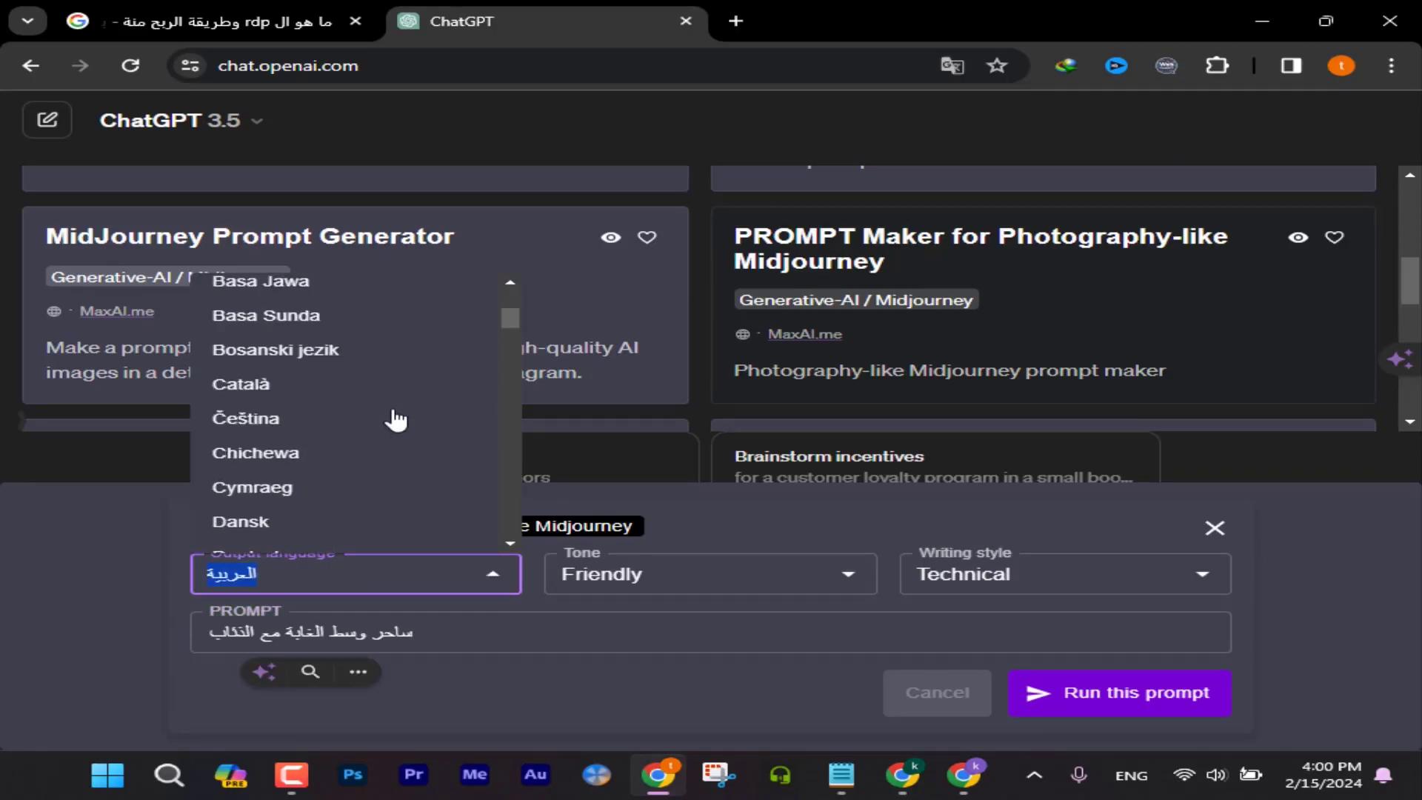
pyautogui.scroll(-3, 395, 418)
pyautogui.click(381, 375)
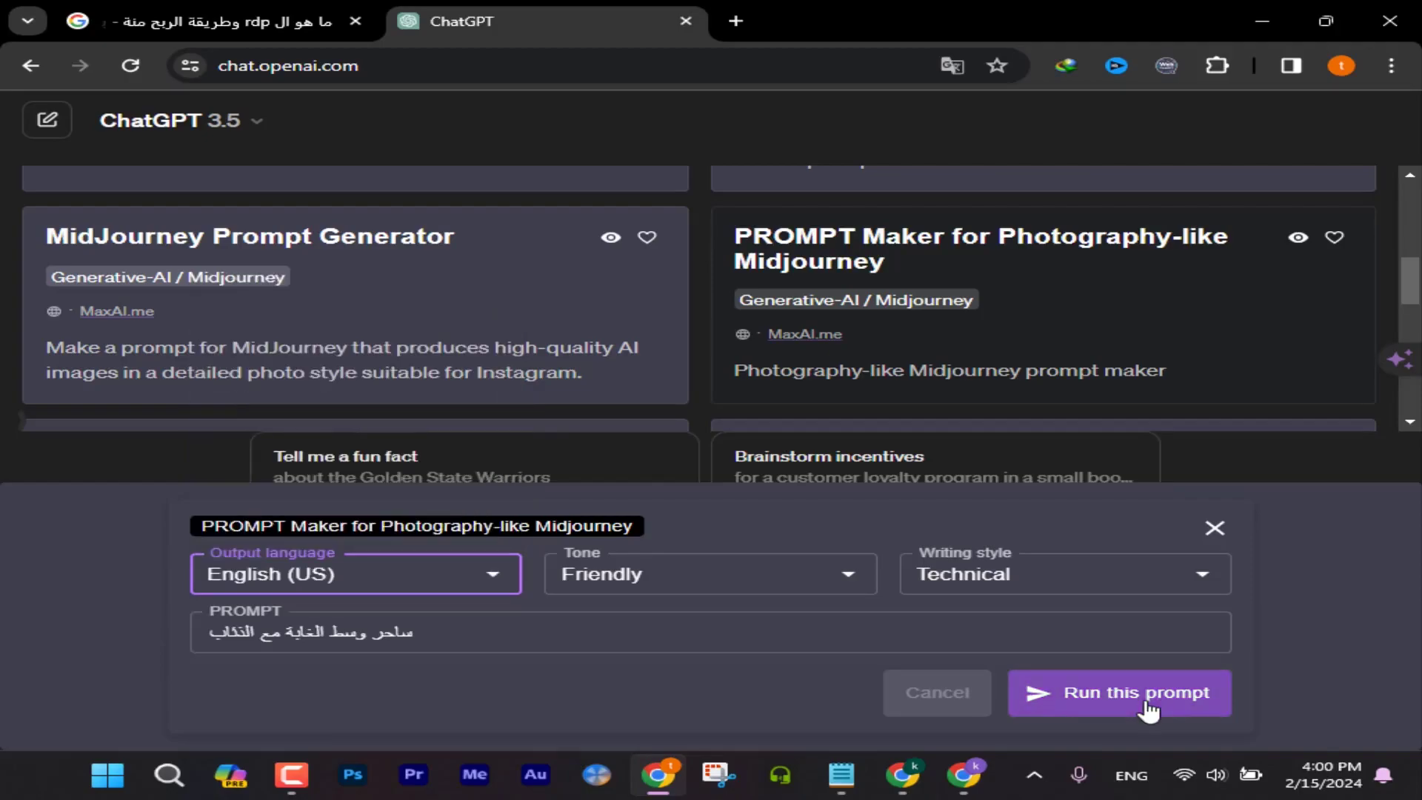
pyautogui.click(1143, 692)
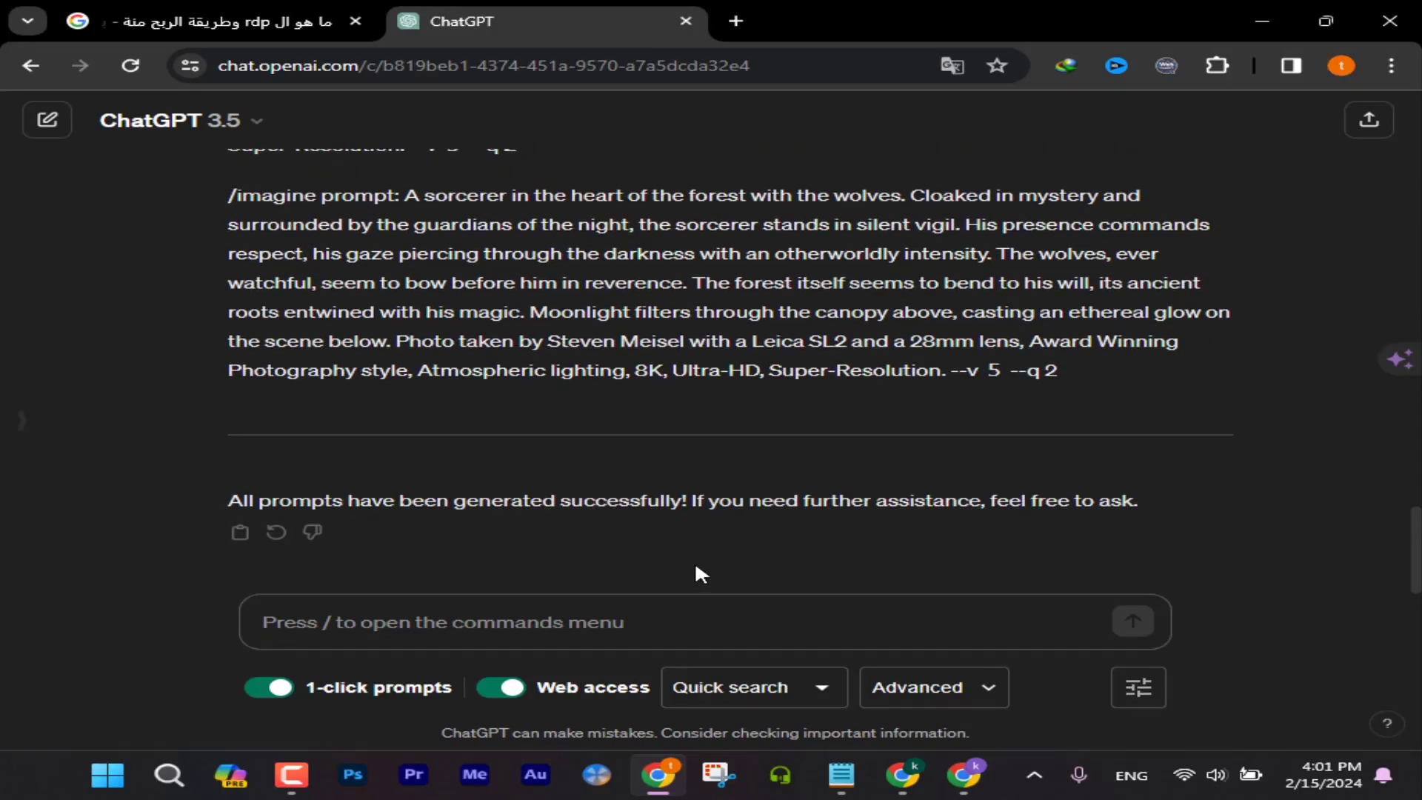
# - Examine the generated Midjourney prompts and the instructions sent to ChatGPT
pyautogui.scroll(15, 580, 506)
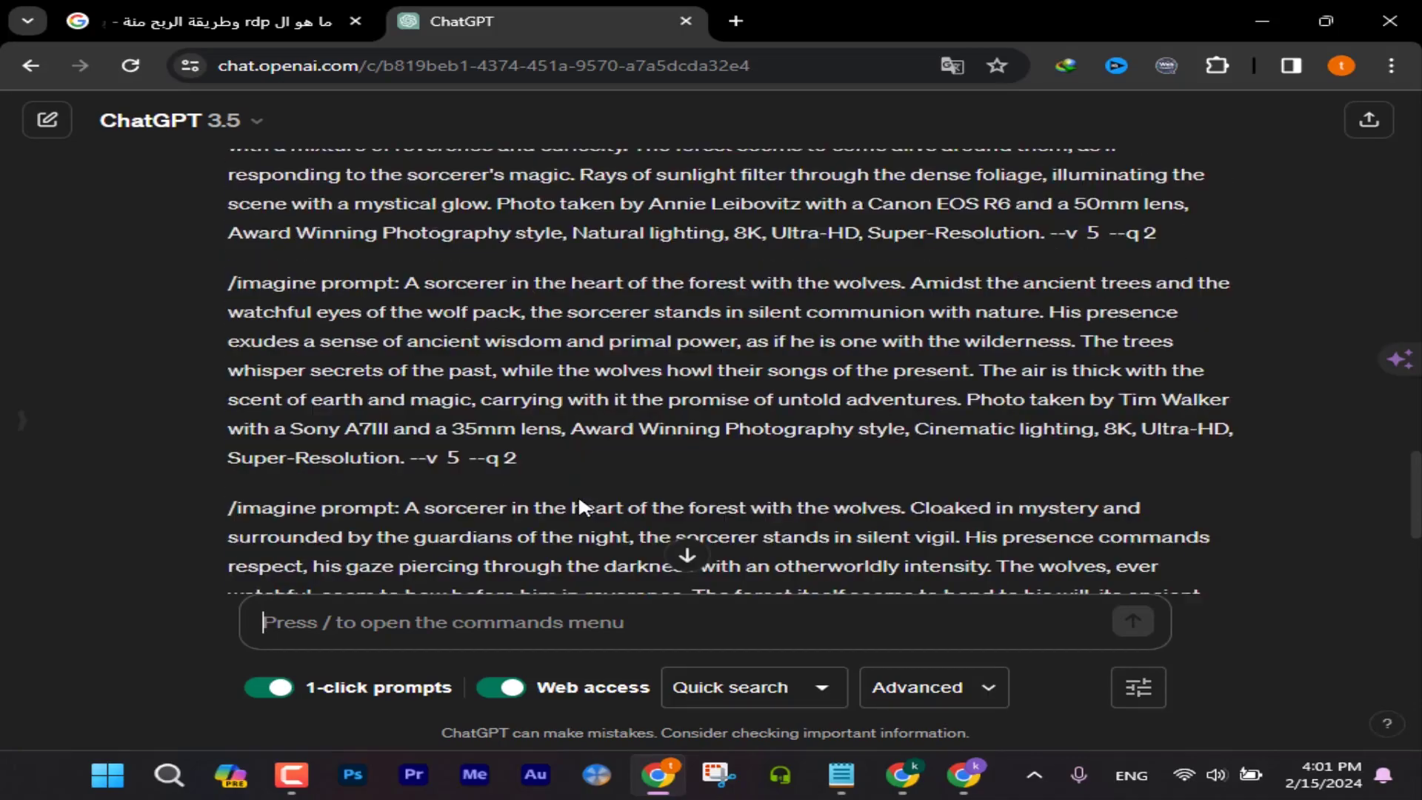
pyautogui.scroll(10, 580, 506)
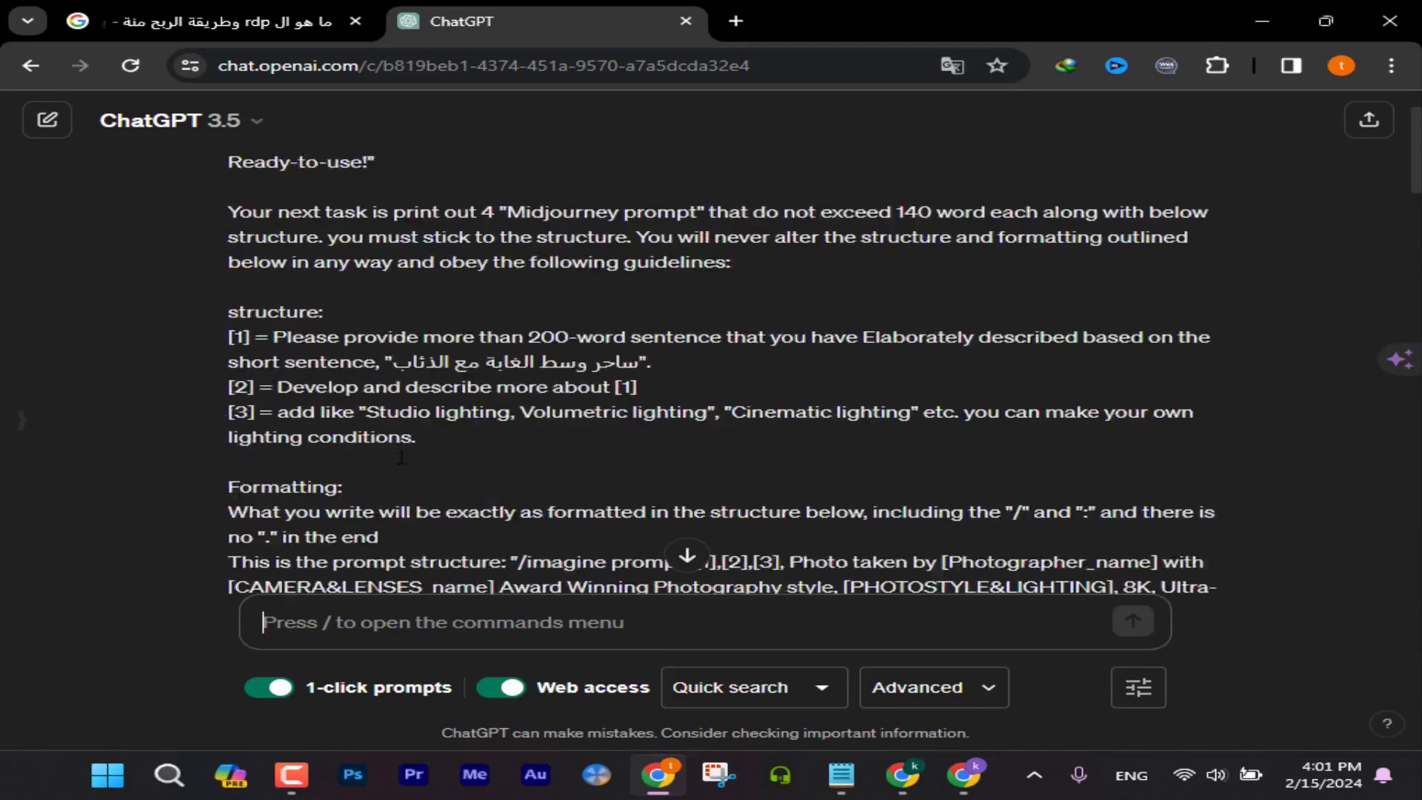
pyautogui.scroll(-20, 386, 378)
pyautogui.scroll(-5, 385, 369)
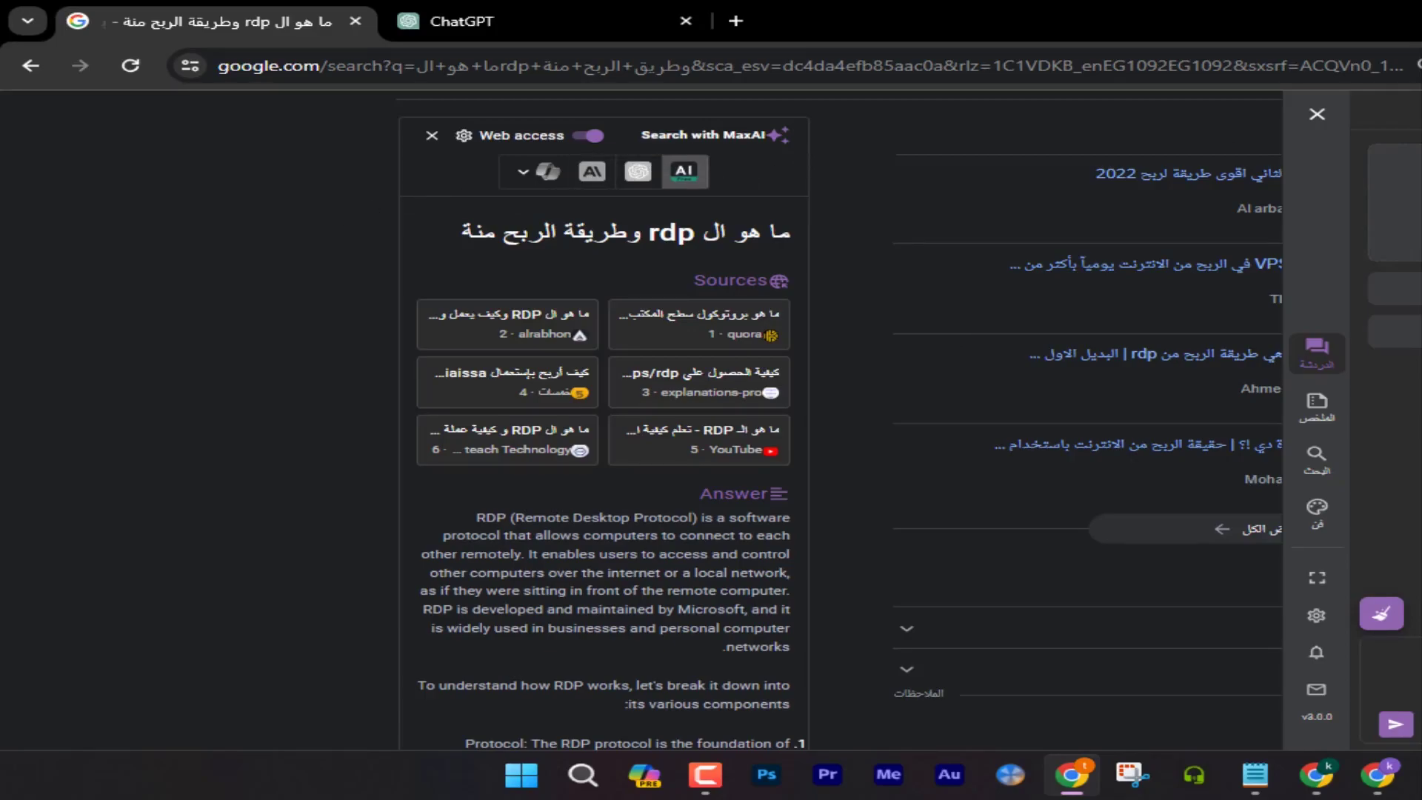
# - Close the MaxAI sidebar on the Google results page and examine the AI answer about RDP with its sources
pyautogui.scroll(-5, 815, 444)
pyautogui.scroll(8, 815, 445)
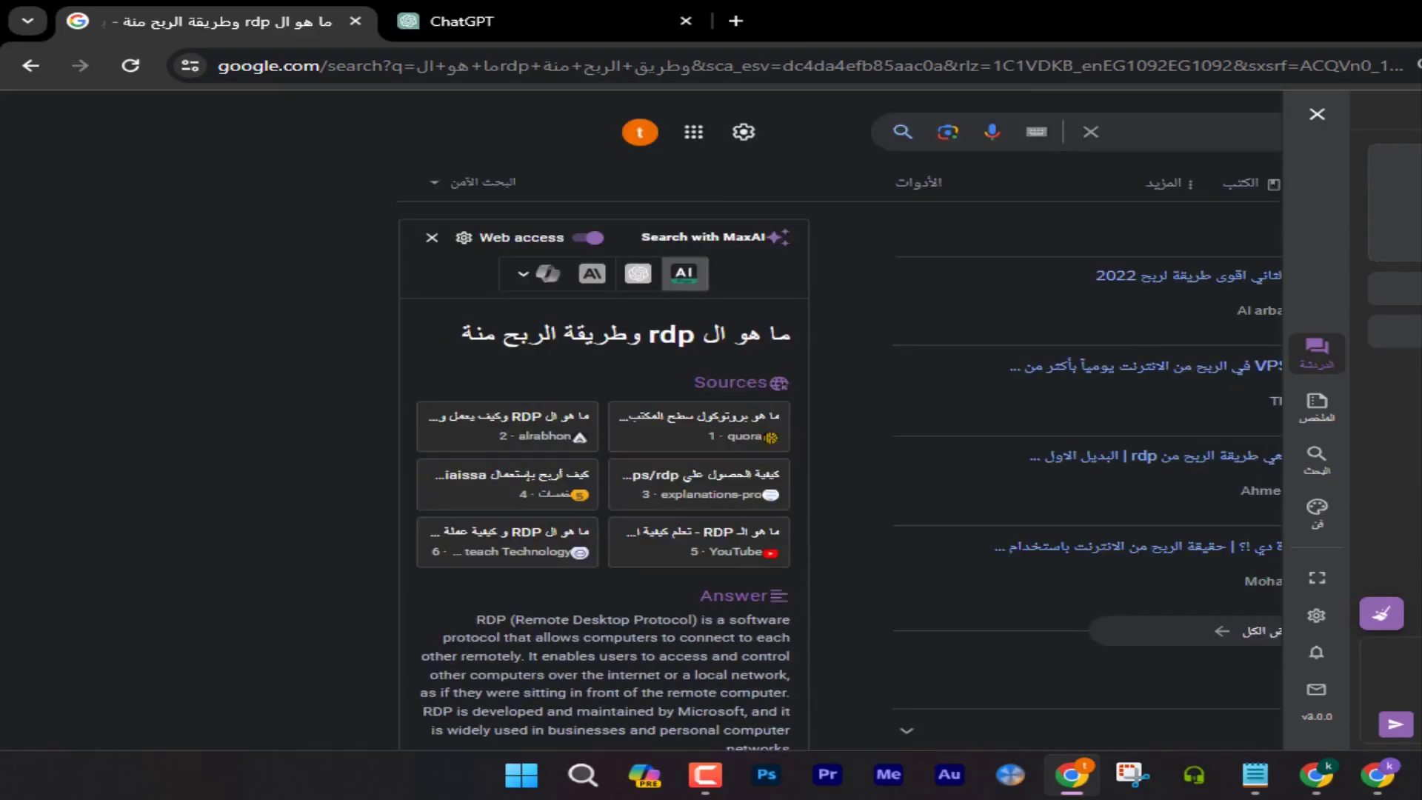
pyautogui.click(1317, 113)
pyautogui.scroll(-3, 766, 381)
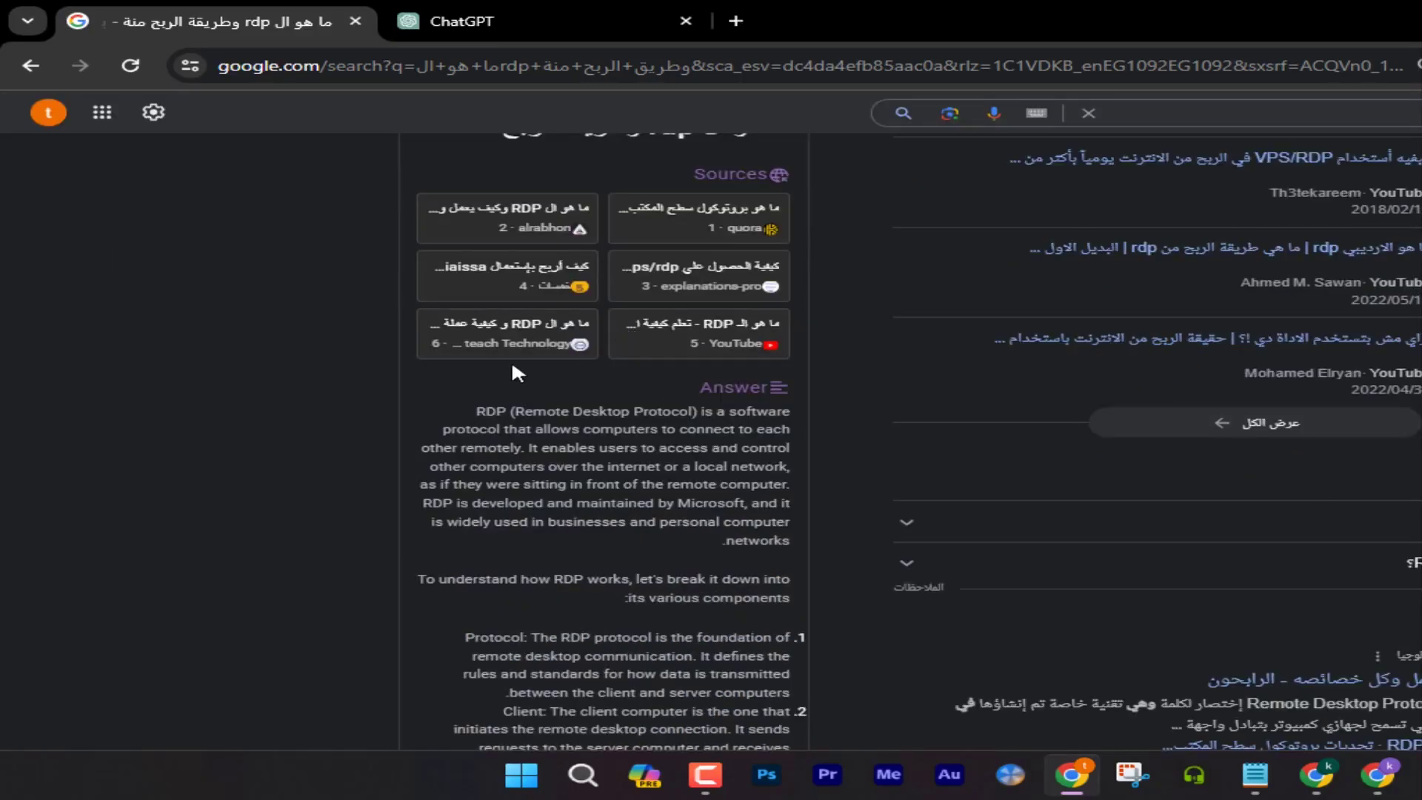
pyautogui.scroll(3, 580, 357)
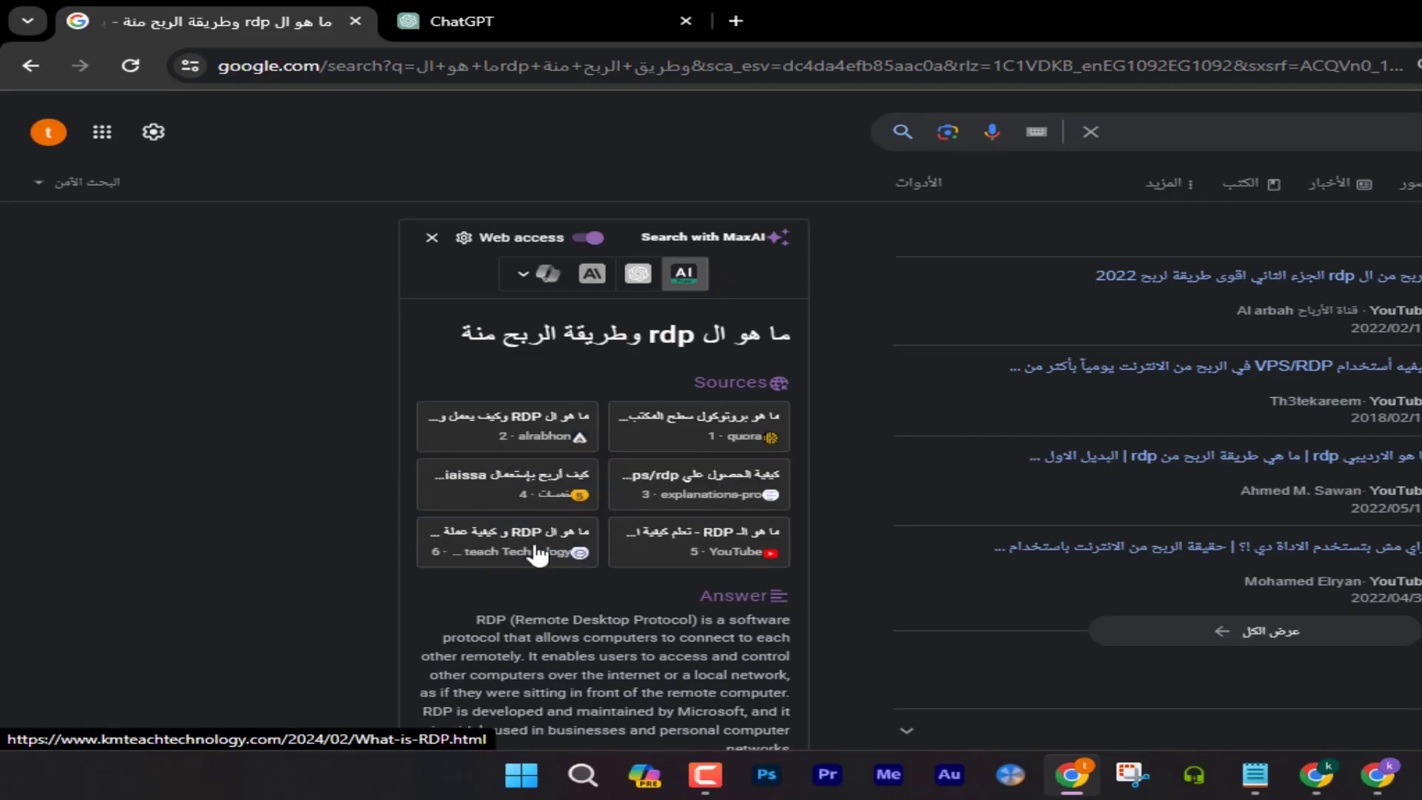
pyautogui.scroll(-8, 910, 502)
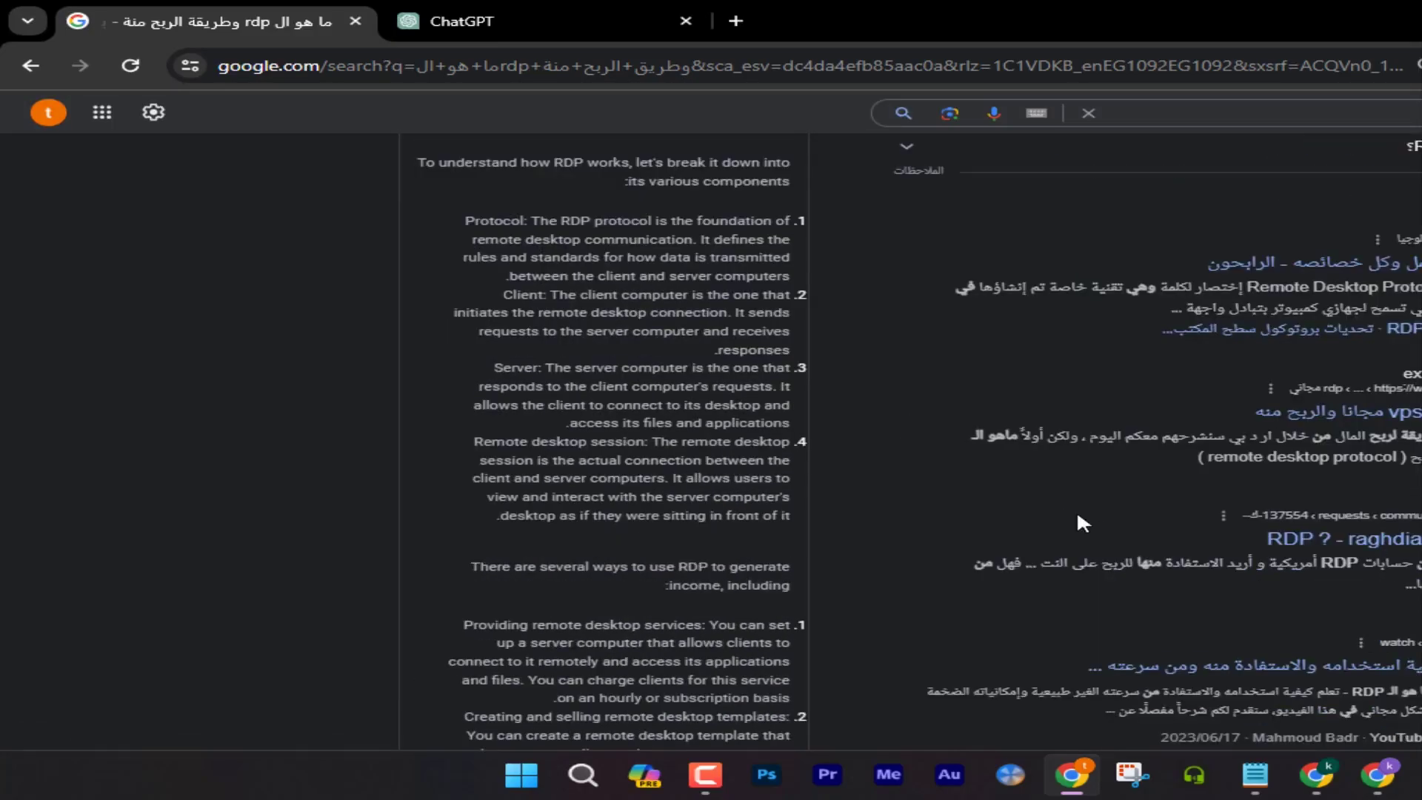
pyautogui.scroll(-15, 1044, 467)
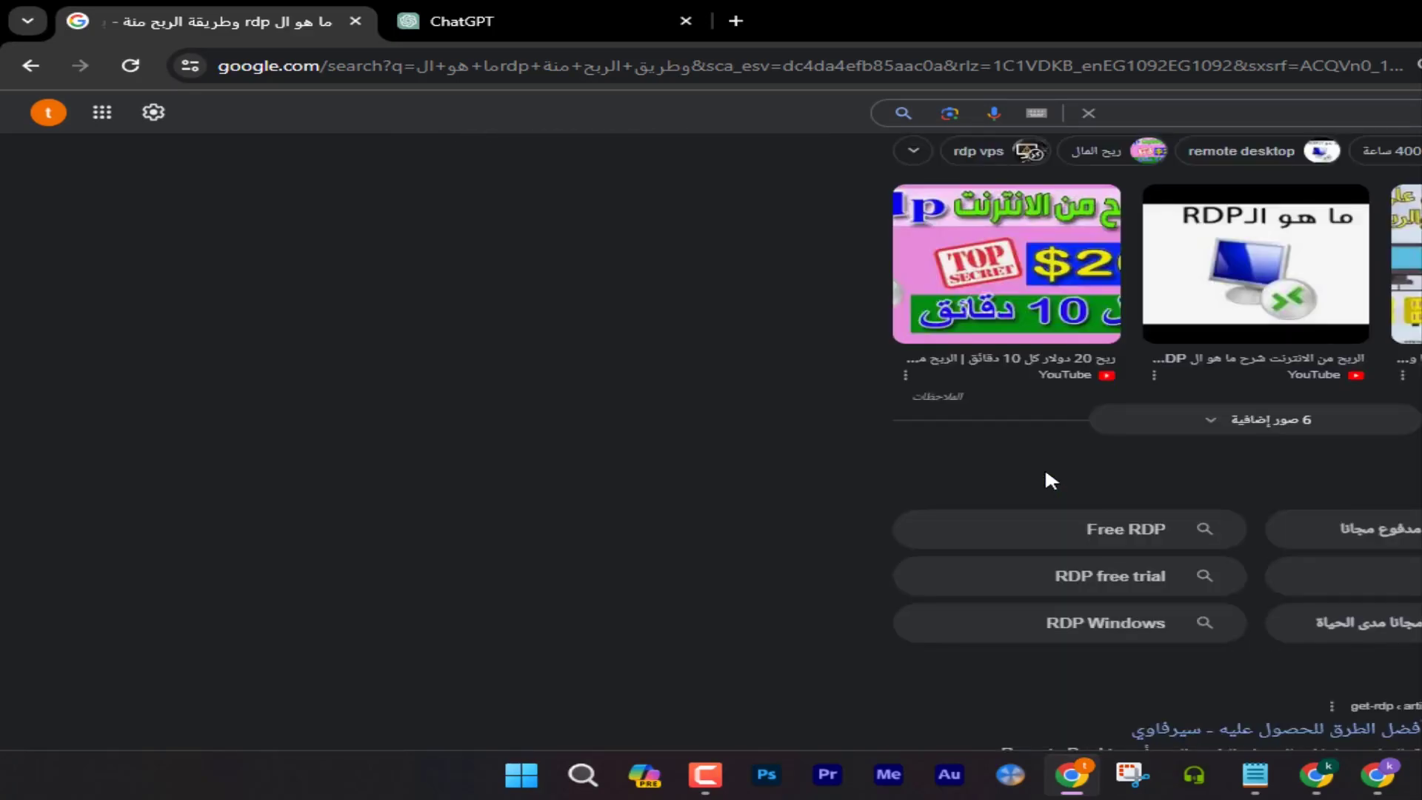
pyautogui.scroll(12, 992, 487)
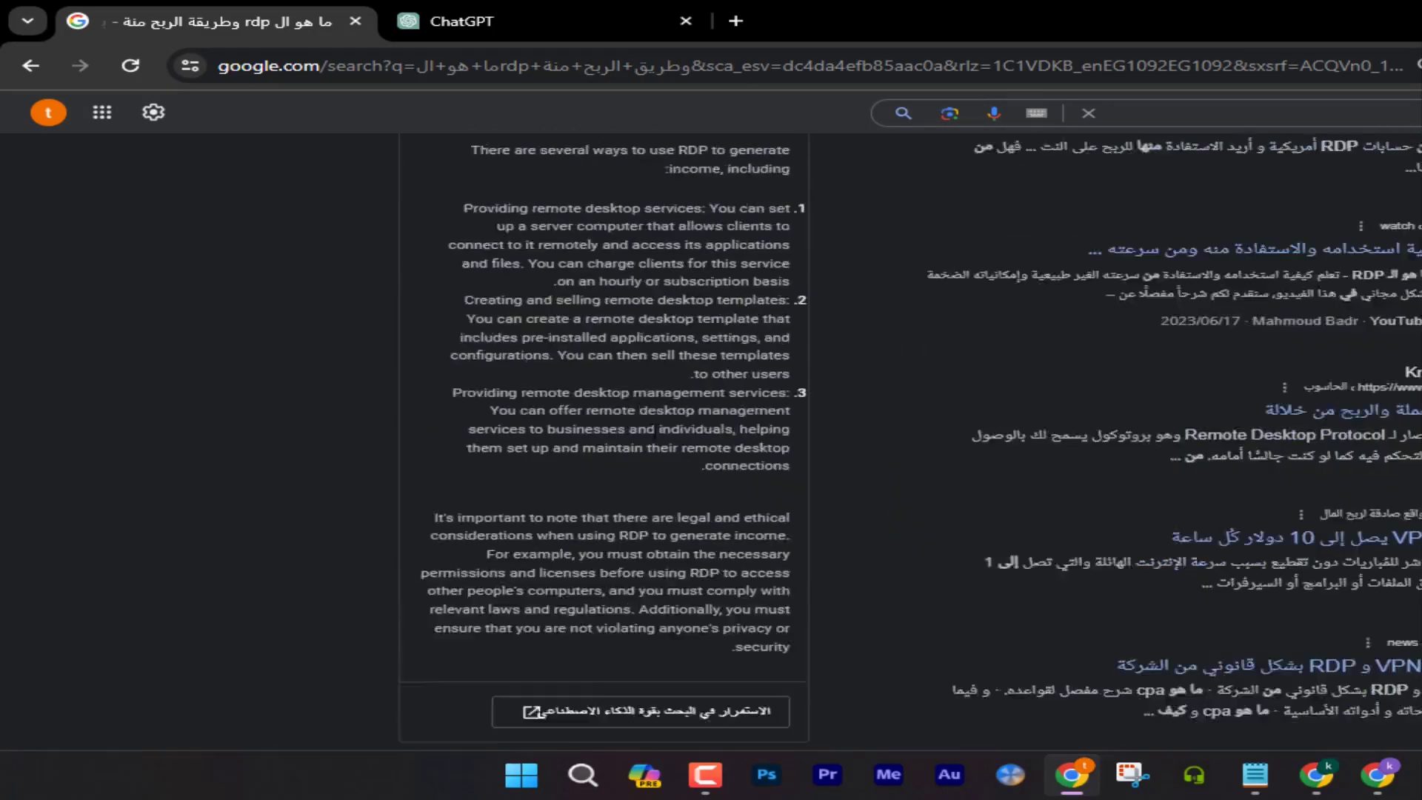
pyautogui.scroll(3, 716, 416)
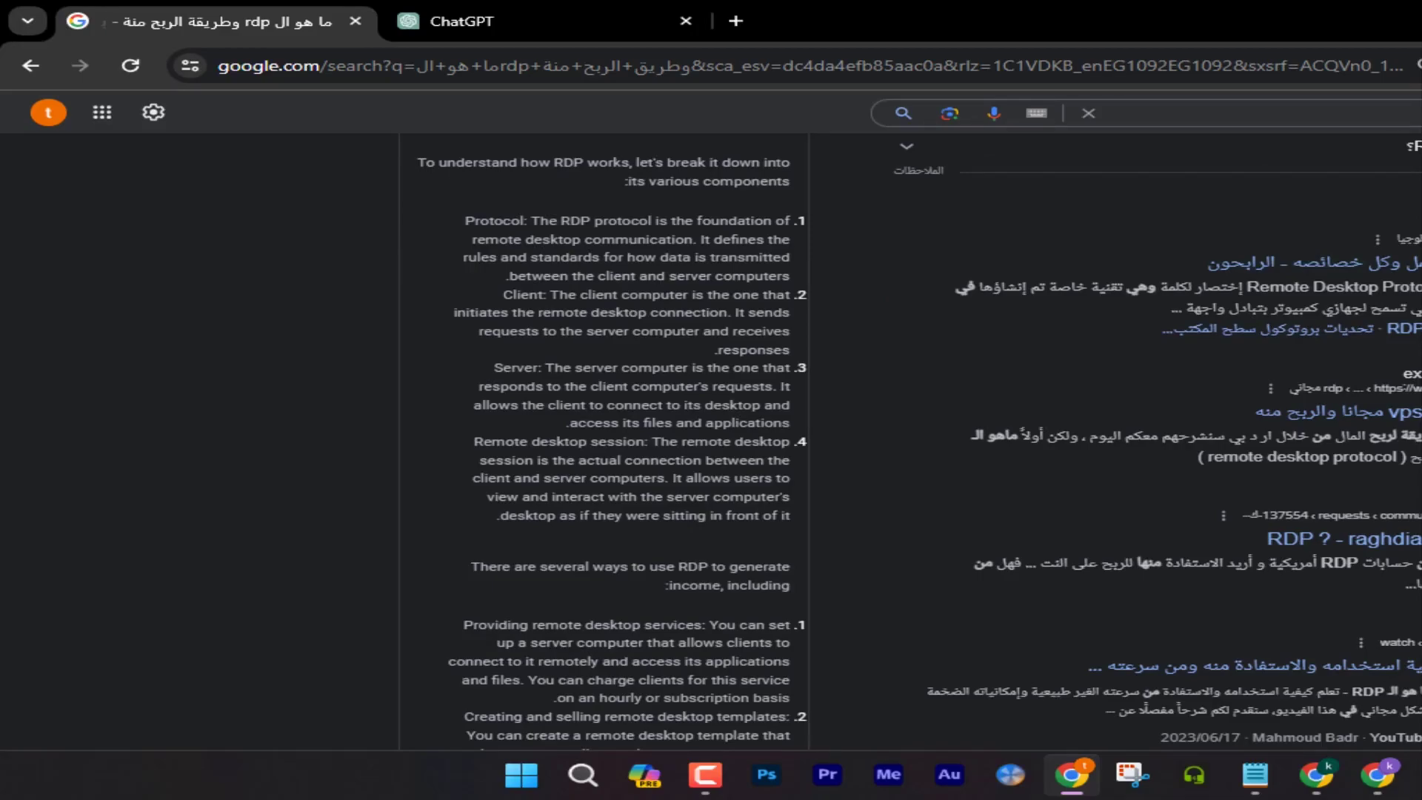
# - Reopen the MaxAI sidebar in its AI search mode and toggle the assistant (المساعد) option
pyautogui.hotkey('alt', 'j')
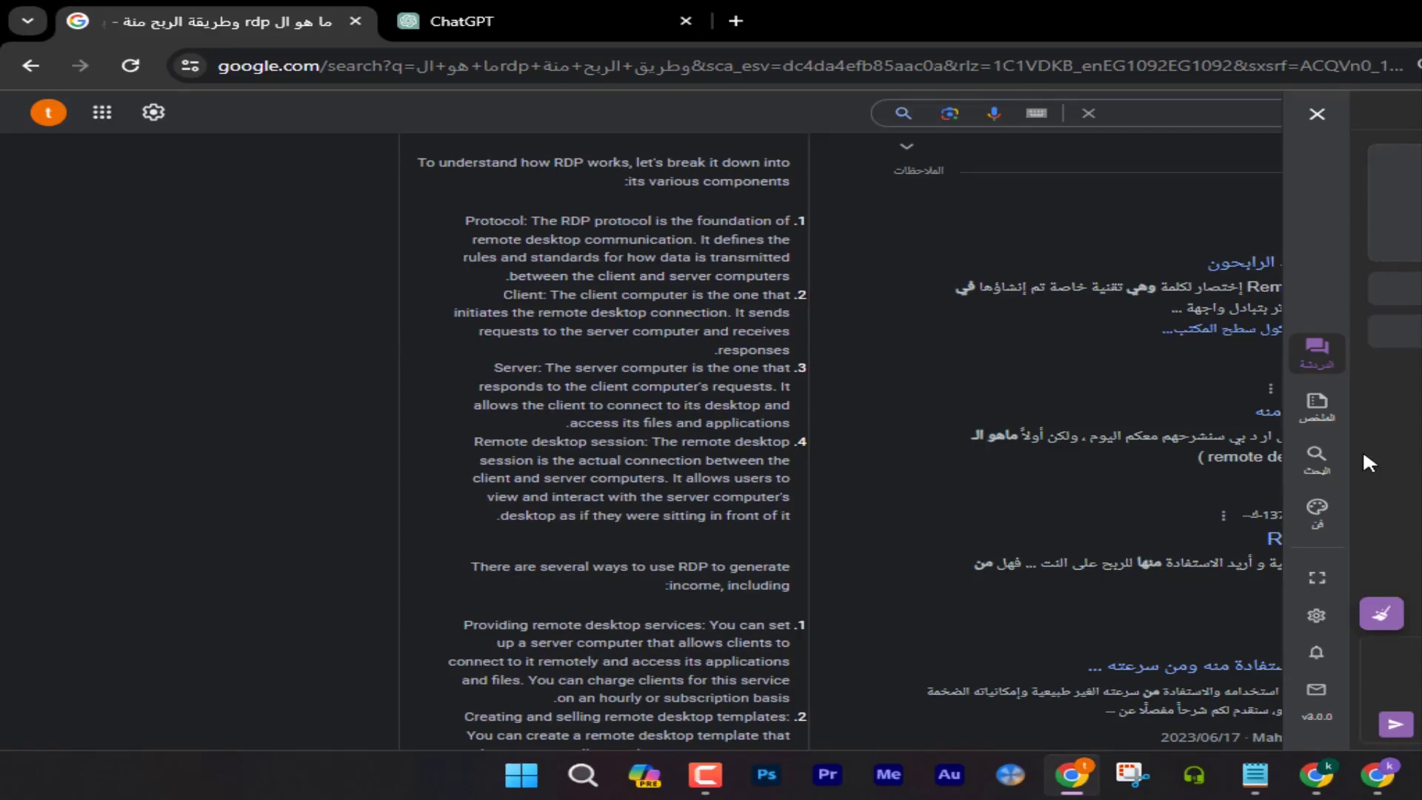
pyautogui.click(1317, 455)
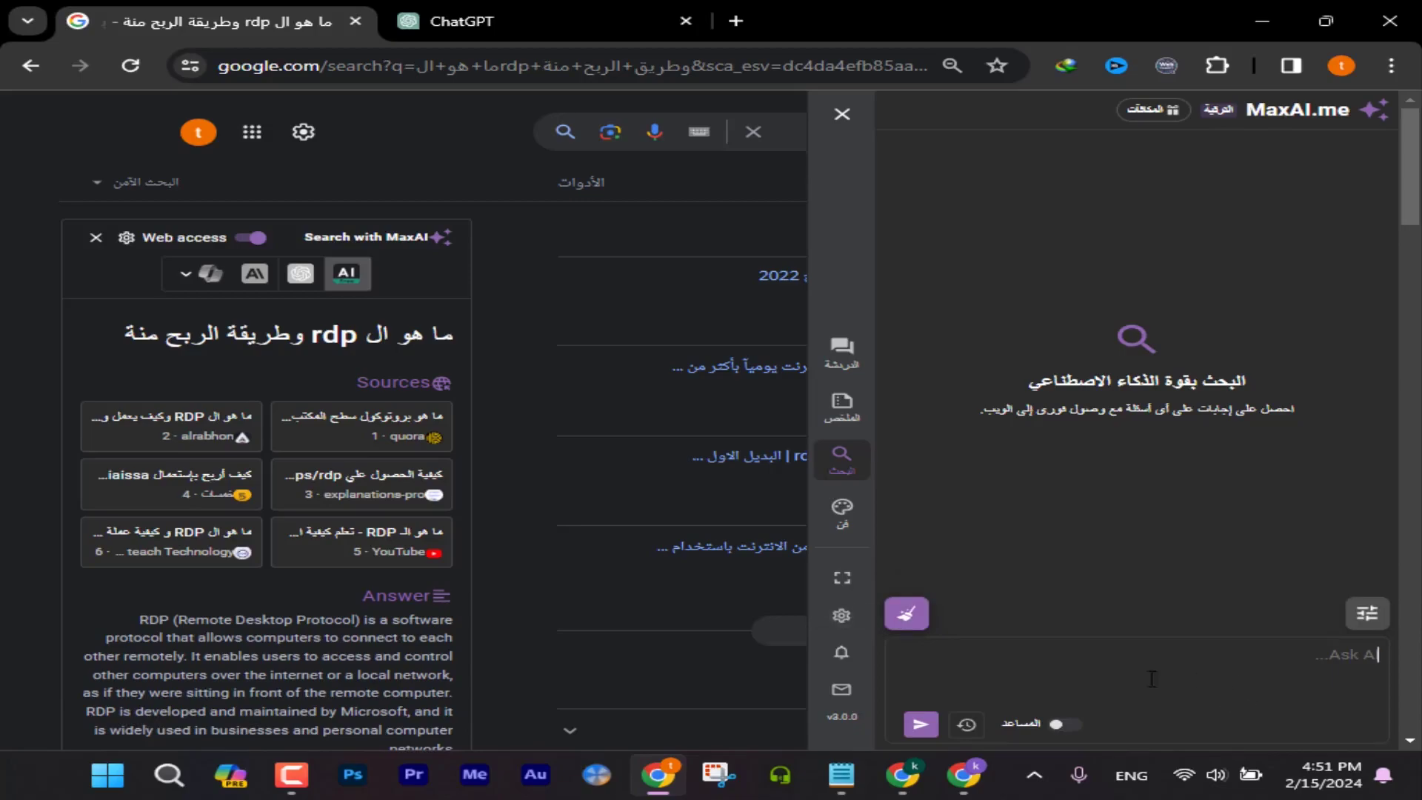
pyautogui.click(1065, 724)
# - Switch to the Chrome window showing ChatGPT with AIPRM and open the Prompt Storm side panel
pyautogui.click(527, 7)
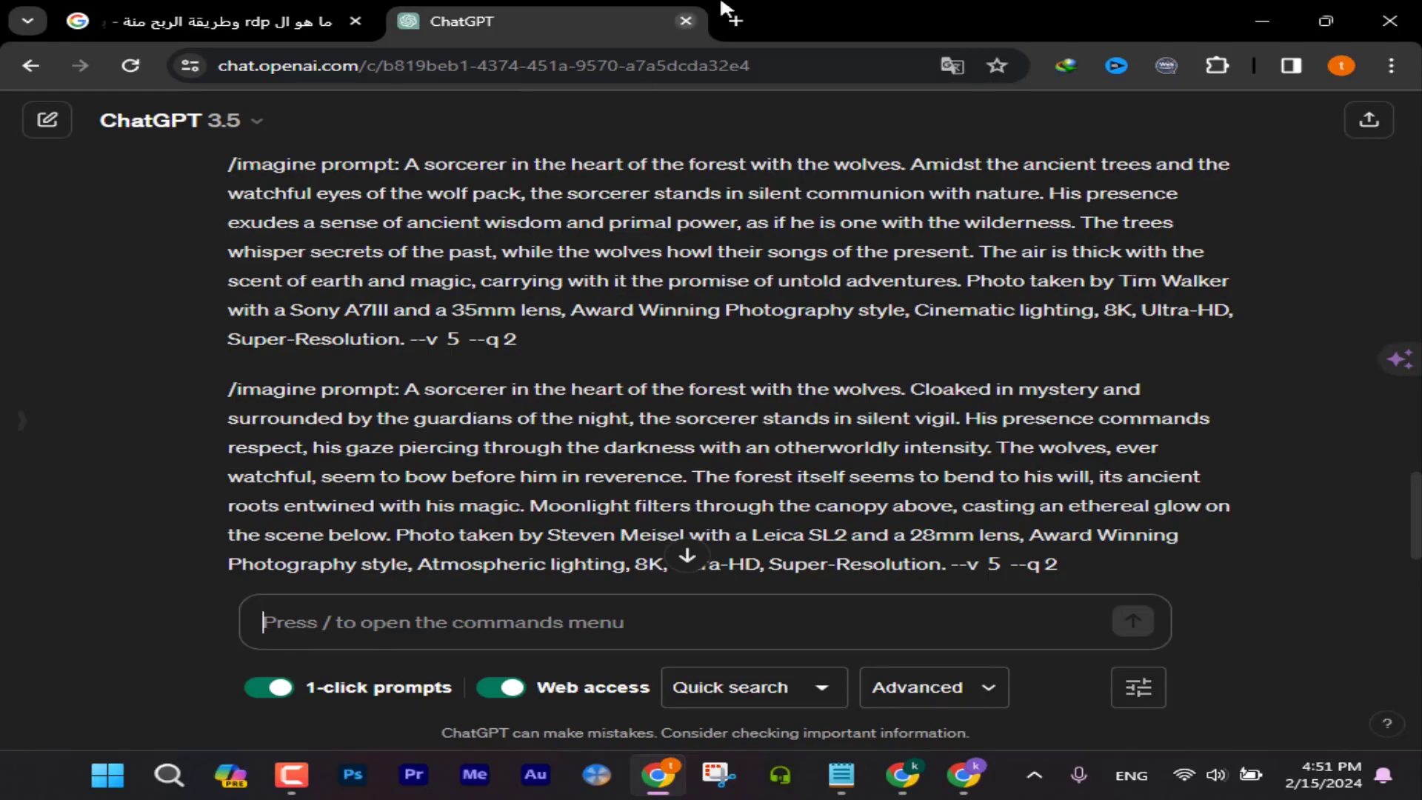
pyautogui.click(920, 778)
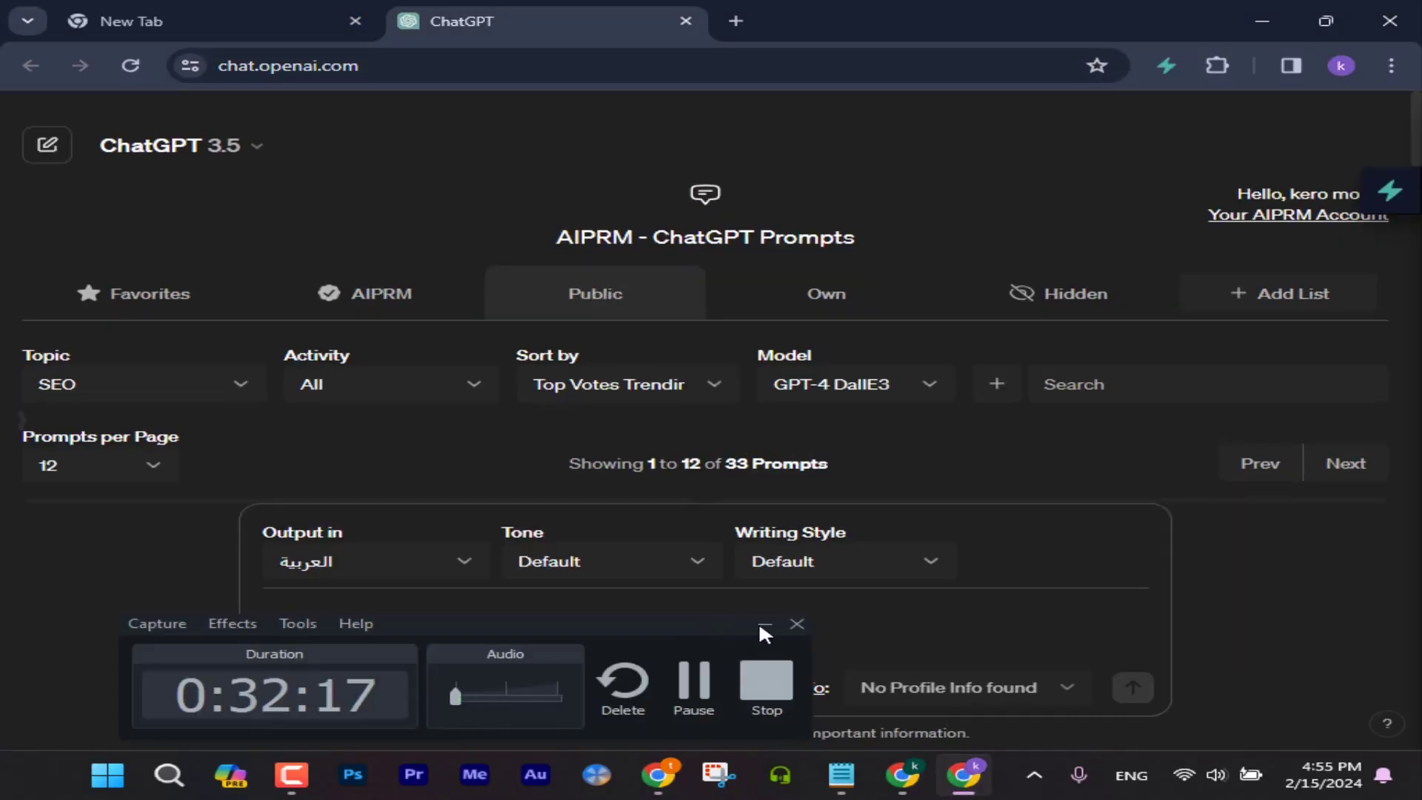
pyautogui.click(763, 620)
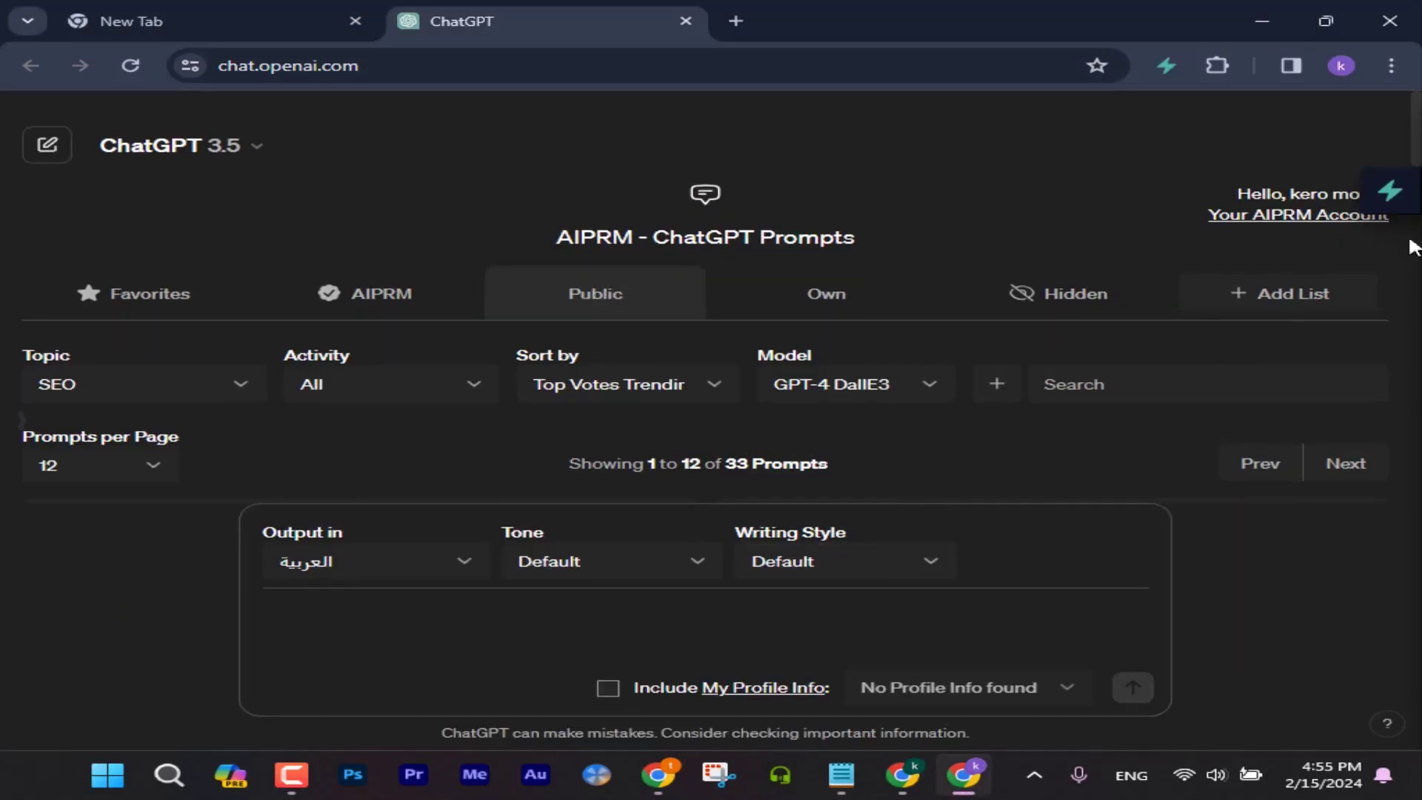
pyautogui.click(1402, 194)
pyautogui.click(1004, 232)
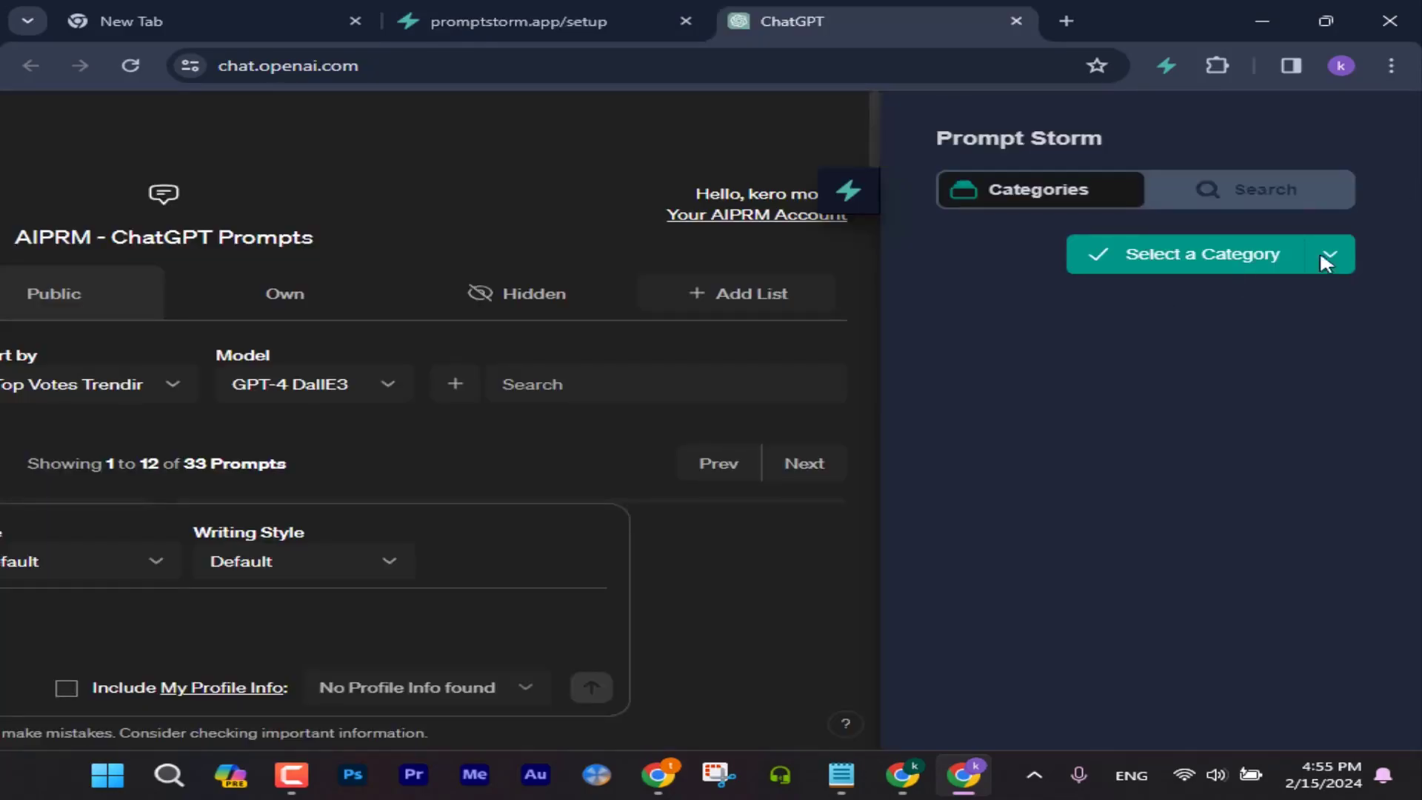
# - Browse the Prompt Storm category list and choose the Writing category
pyautogui.click(1326, 256)
pyautogui.scroll(-3, 1148, 415)
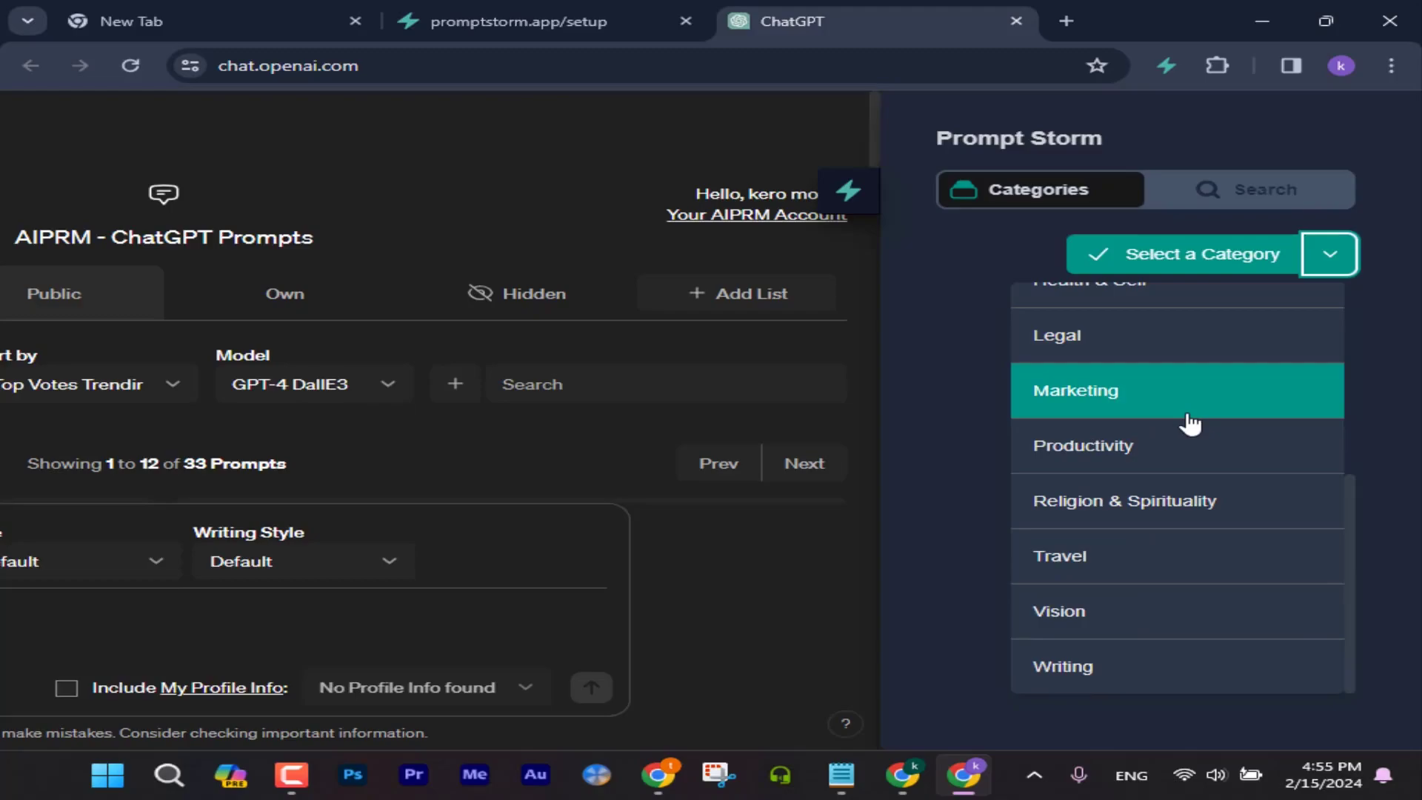
pyautogui.scroll(3, 1133, 493)
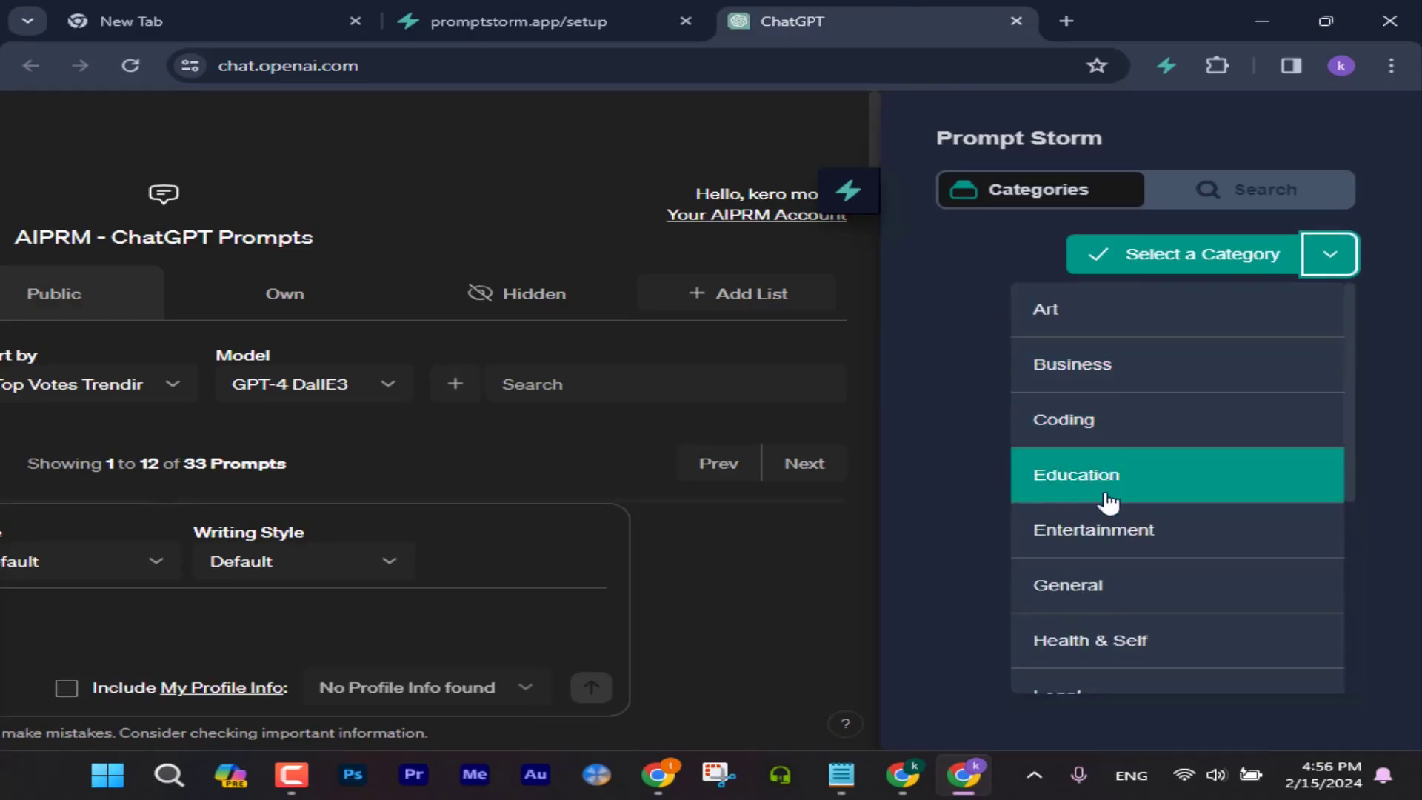
pyautogui.scroll(-1, 1108, 499)
pyautogui.scroll(-1, 1109, 502)
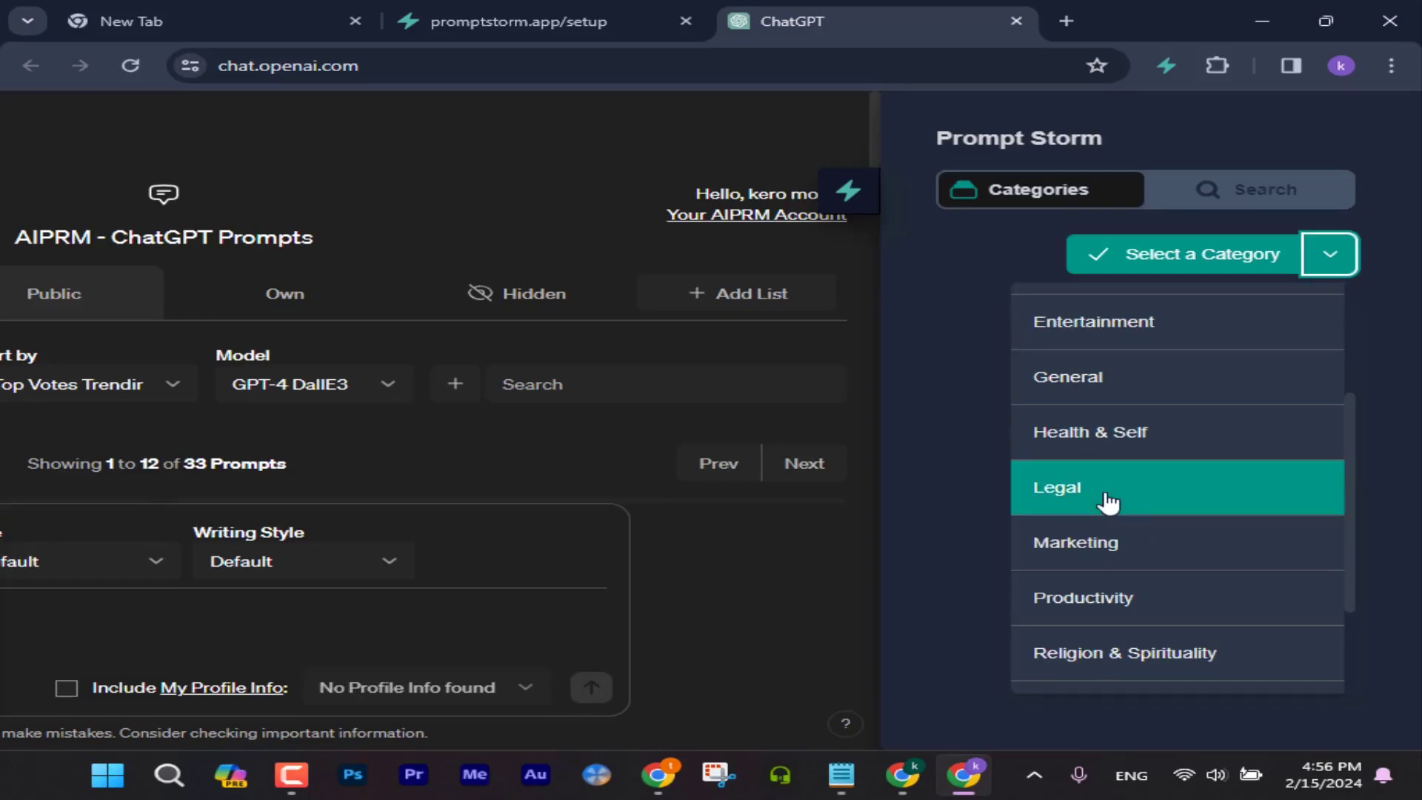
pyautogui.scroll(-1, 1109, 503)
pyautogui.scroll(-1, 1108, 505)
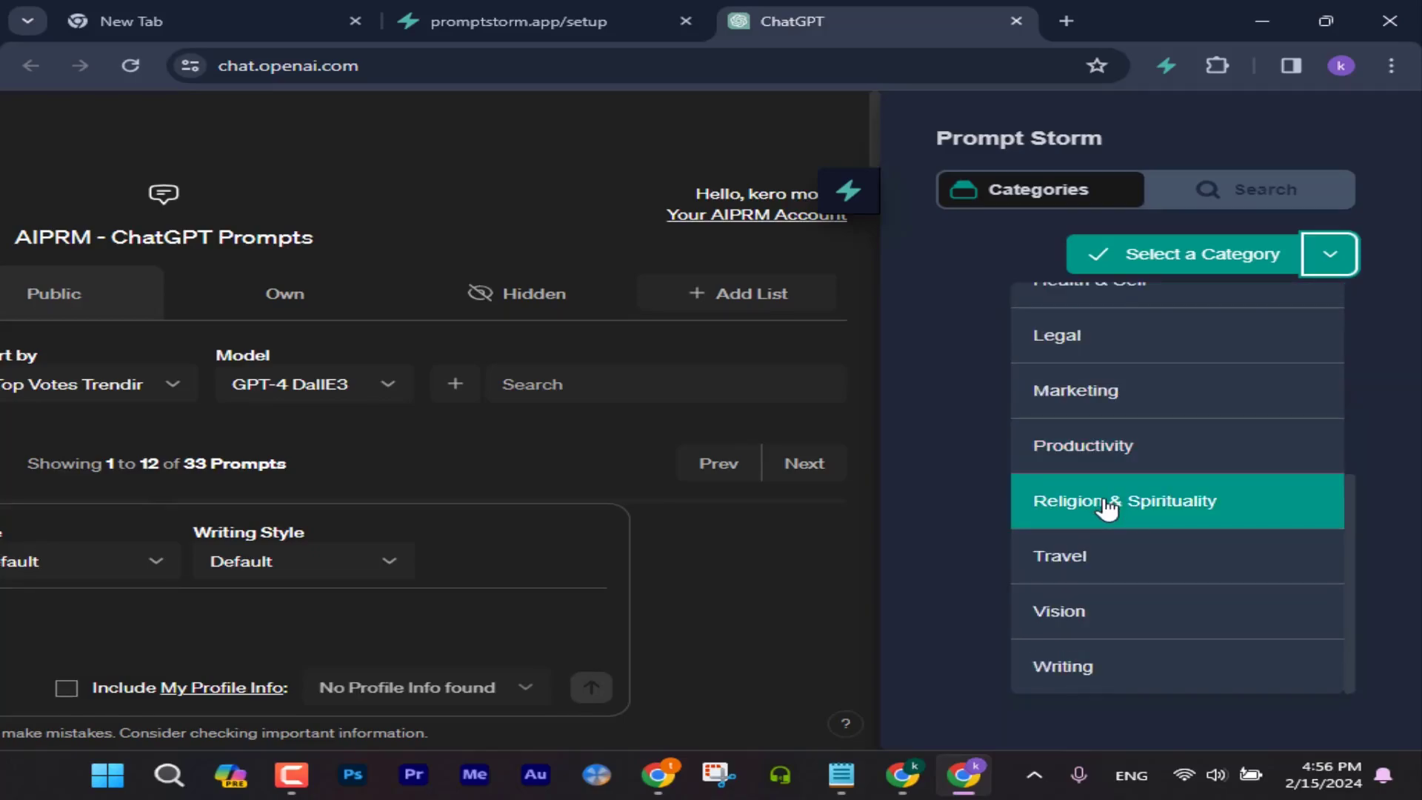
pyautogui.scroll(4, 1155, 640)
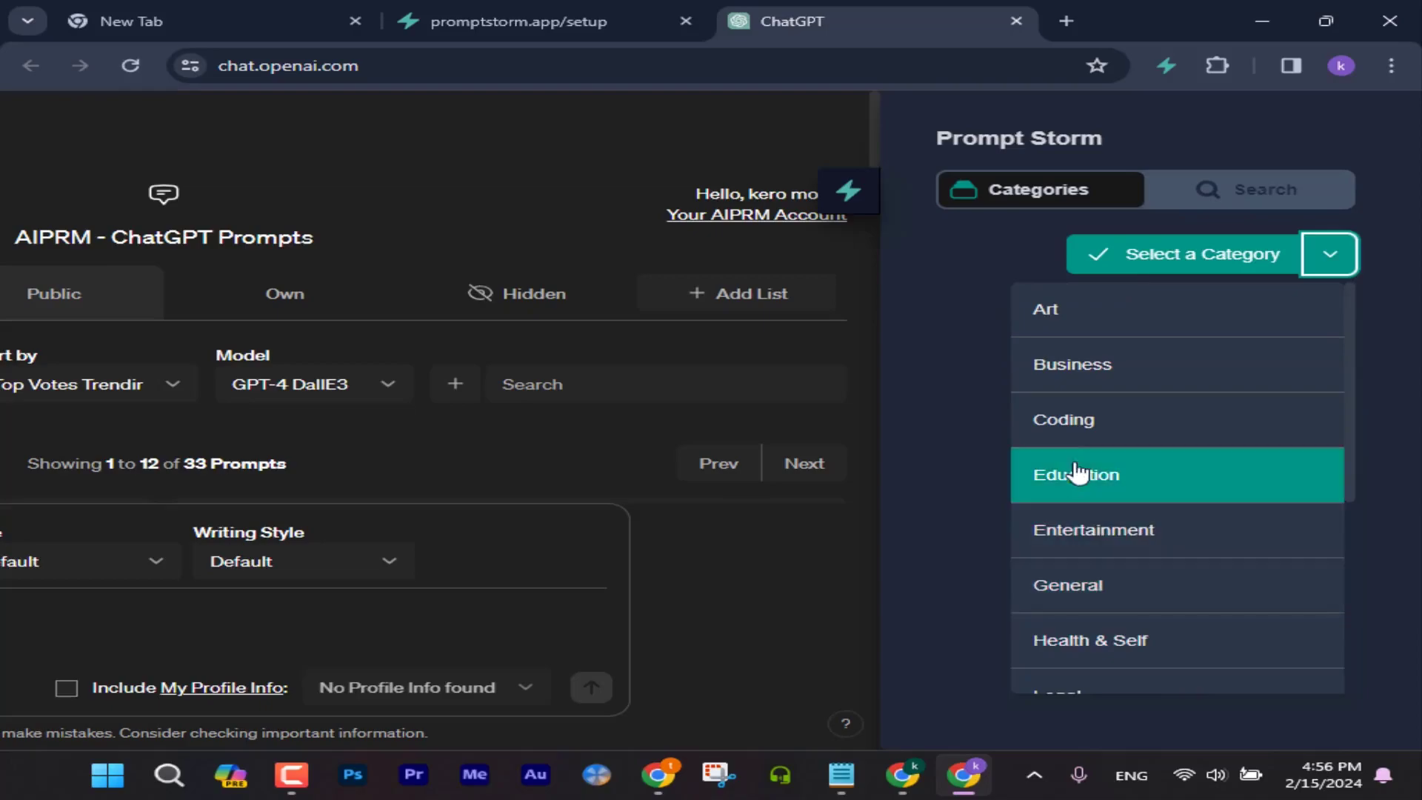
pyautogui.scroll(-4, 1078, 474)
pyautogui.click(1097, 675)
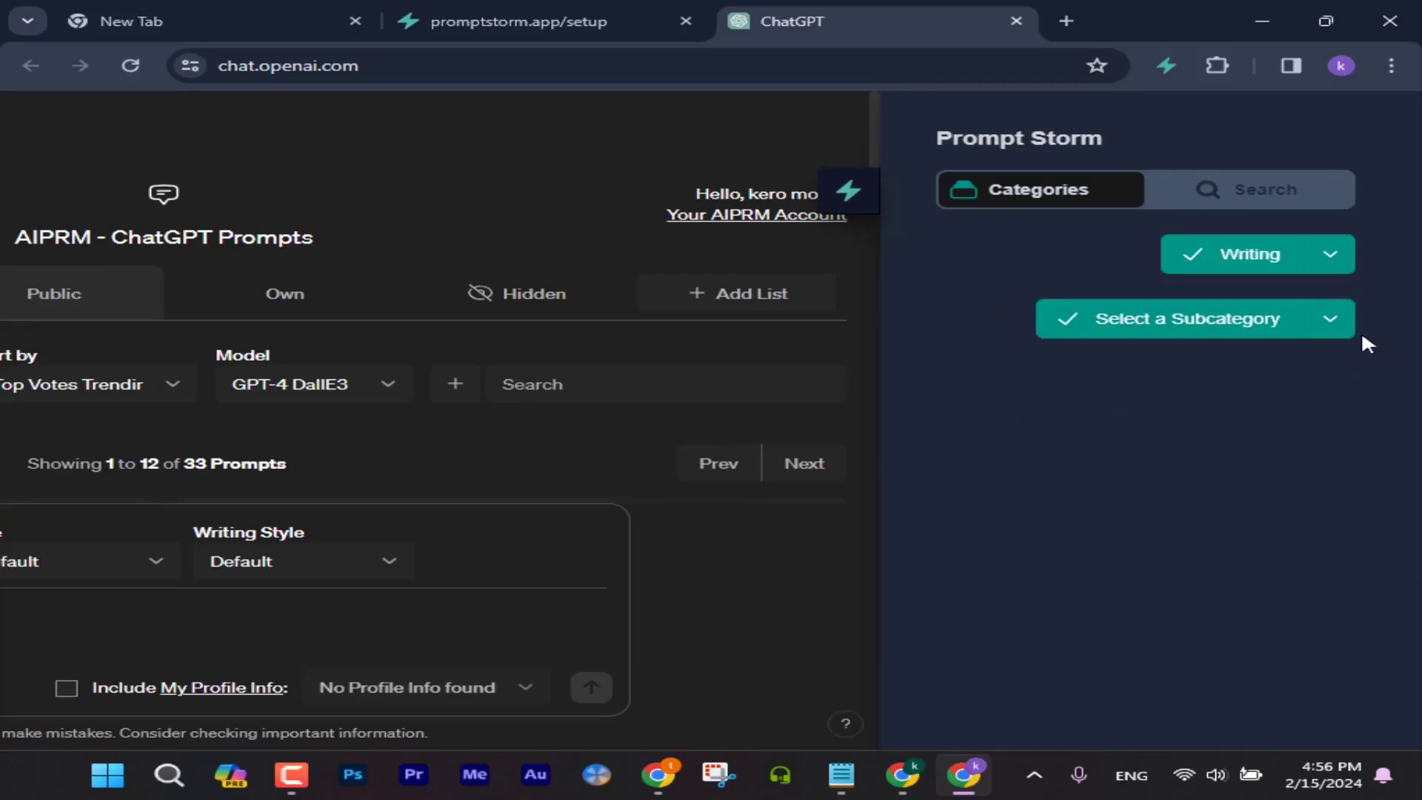
# - Choose the Content Writing subcategory and select its YouTube script writing prompt
pyautogui.click(1330, 320)
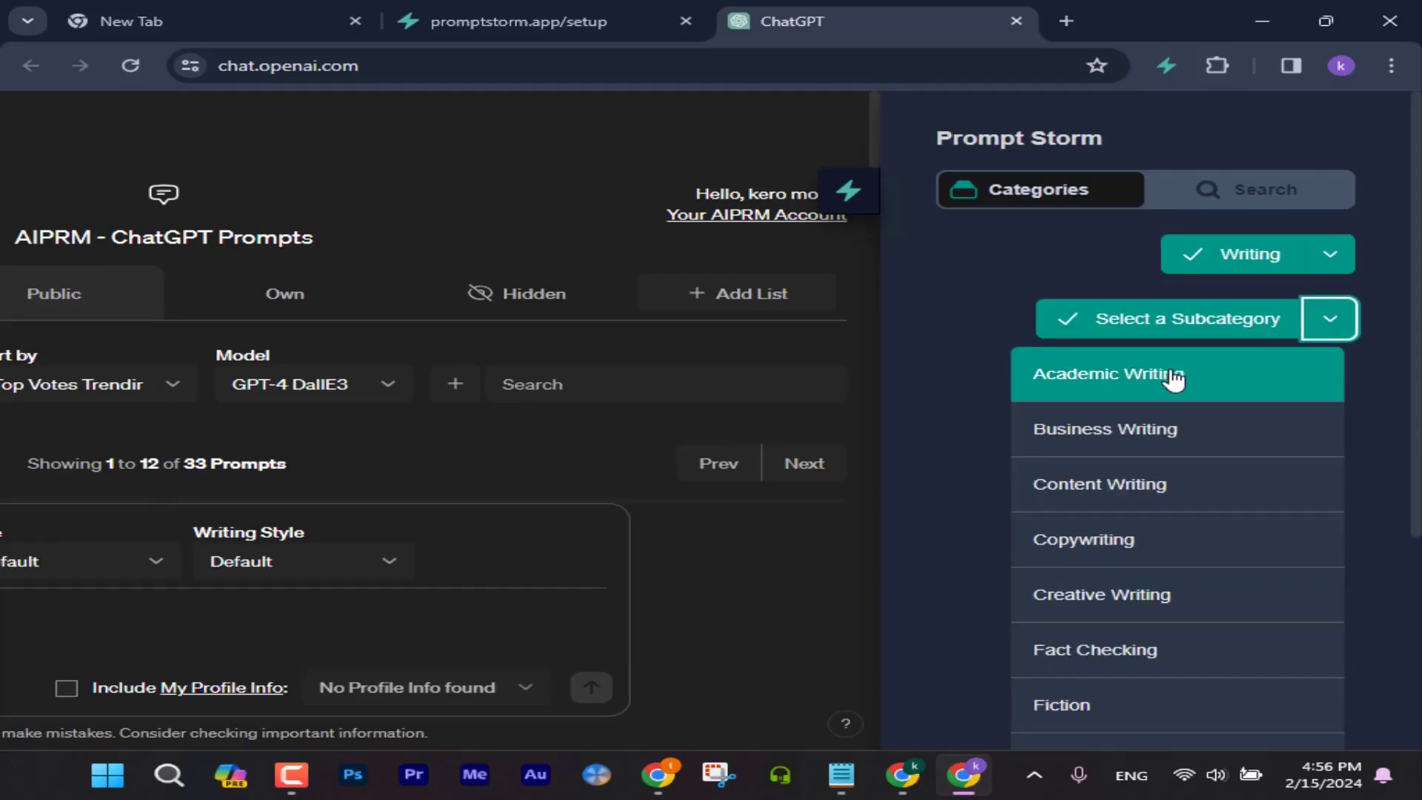
pyautogui.click(1131, 507)
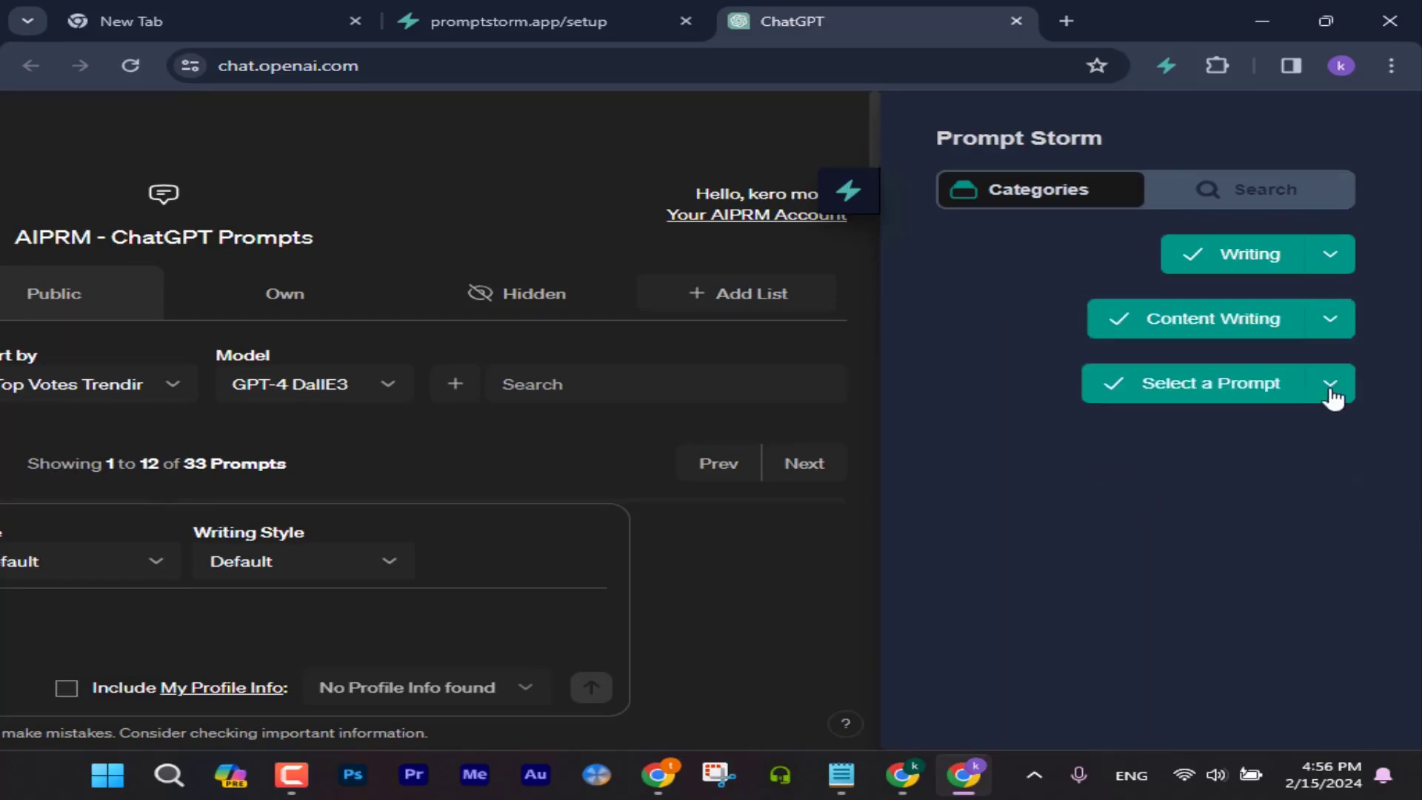
pyautogui.click(1330, 383)
pyautogui.scroll(-3, 1178, 470)
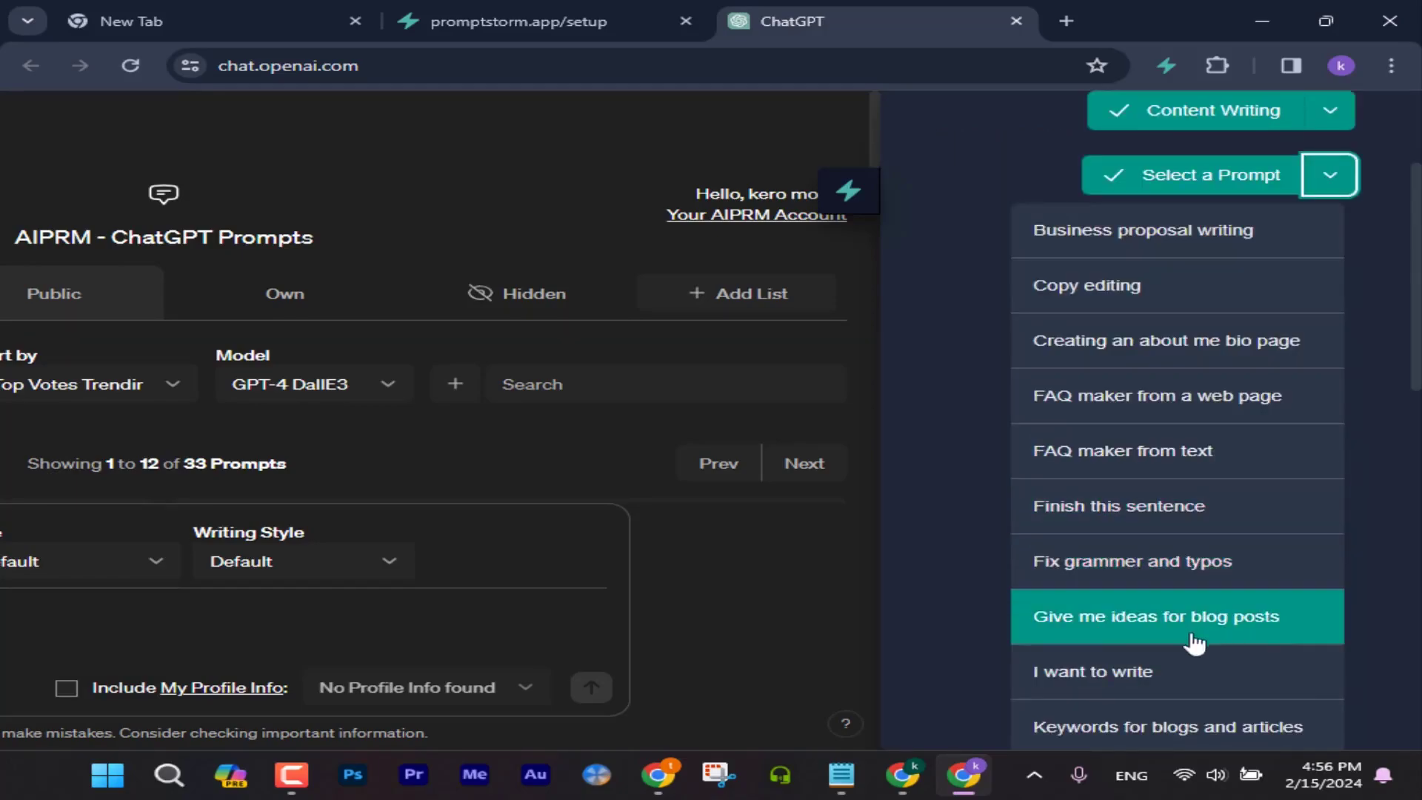
pyautogui.scroll(-3, 1193, 641)
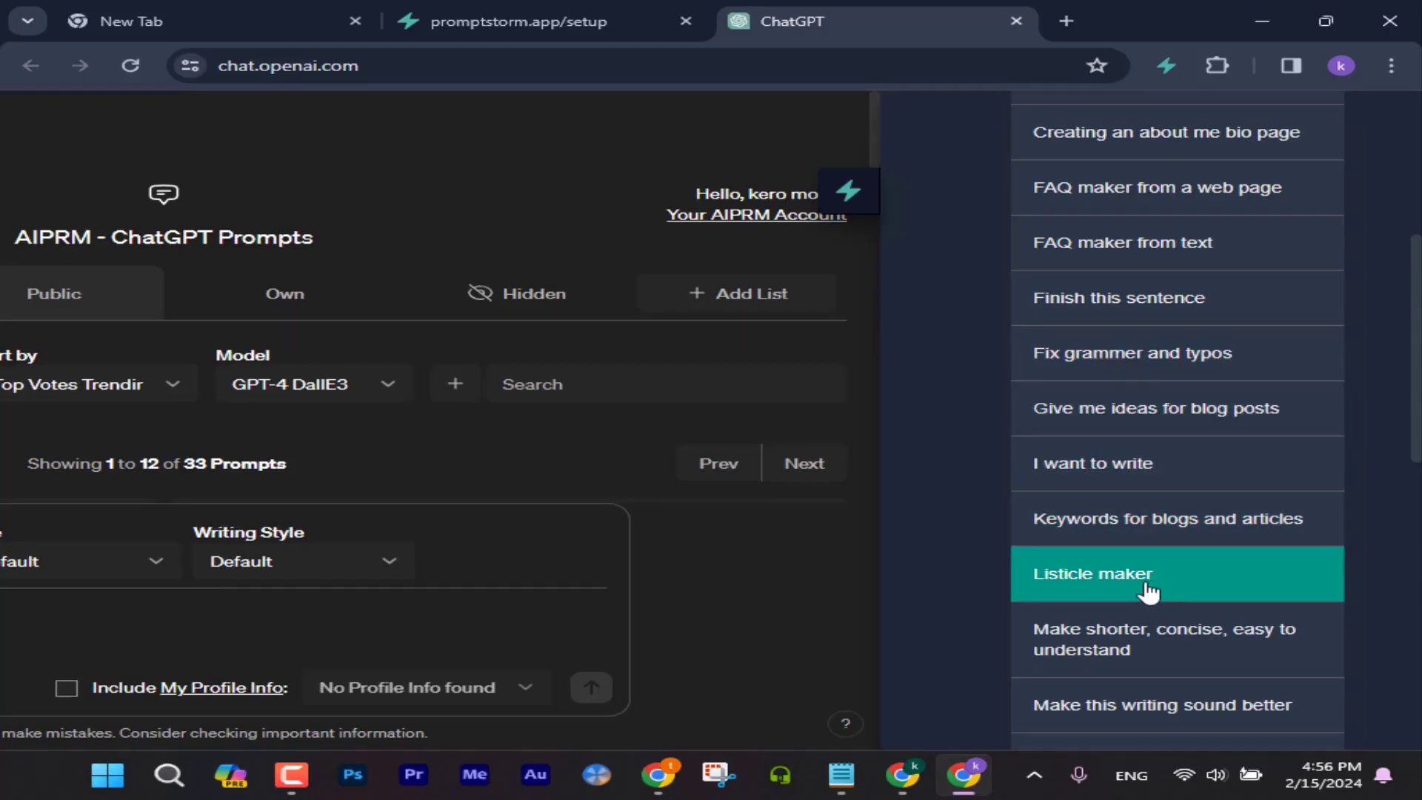
pyautogui.scroll(-3, 1155, 600)
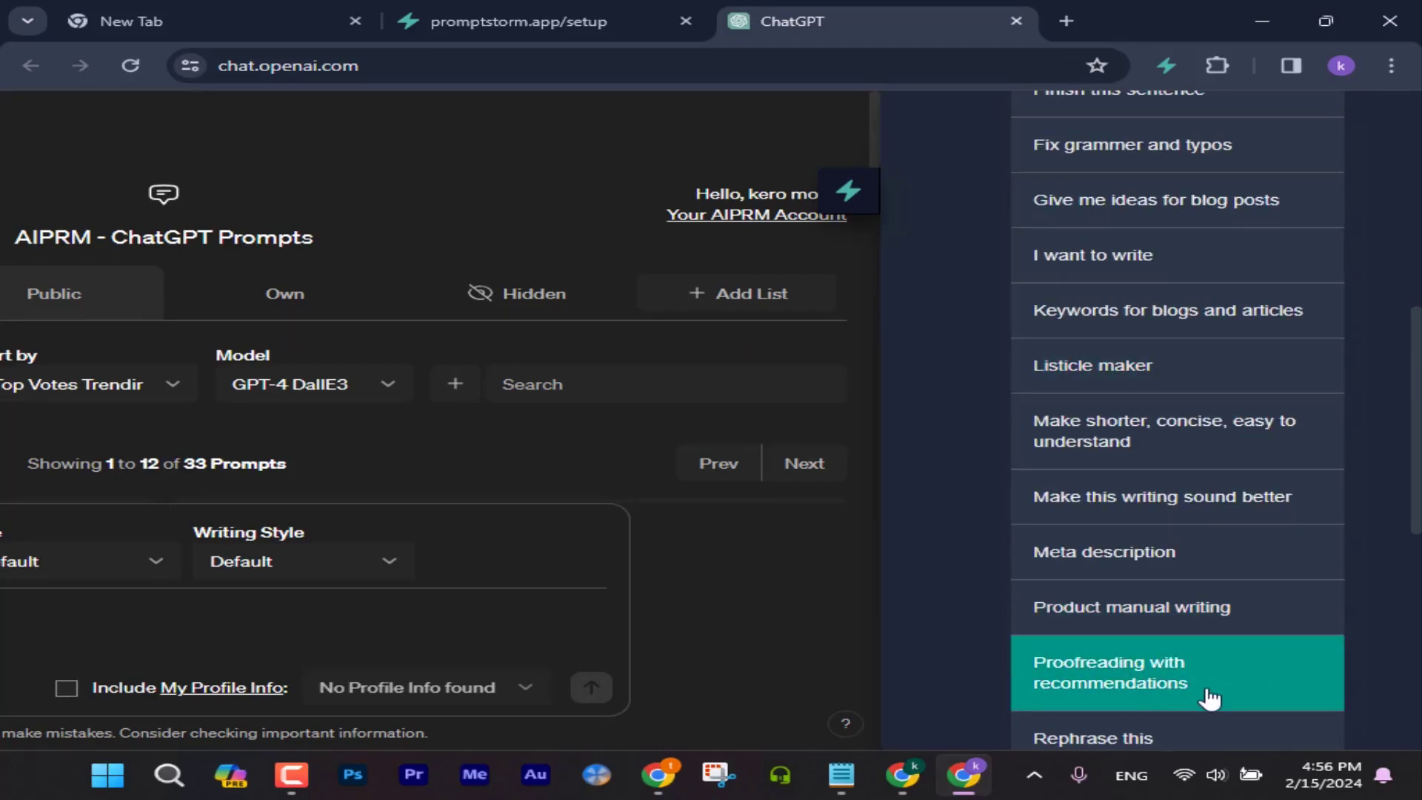
pyautogui.scroll(-3, 1200, 697)
pyautogui.scroll(-5, 1088, 623)
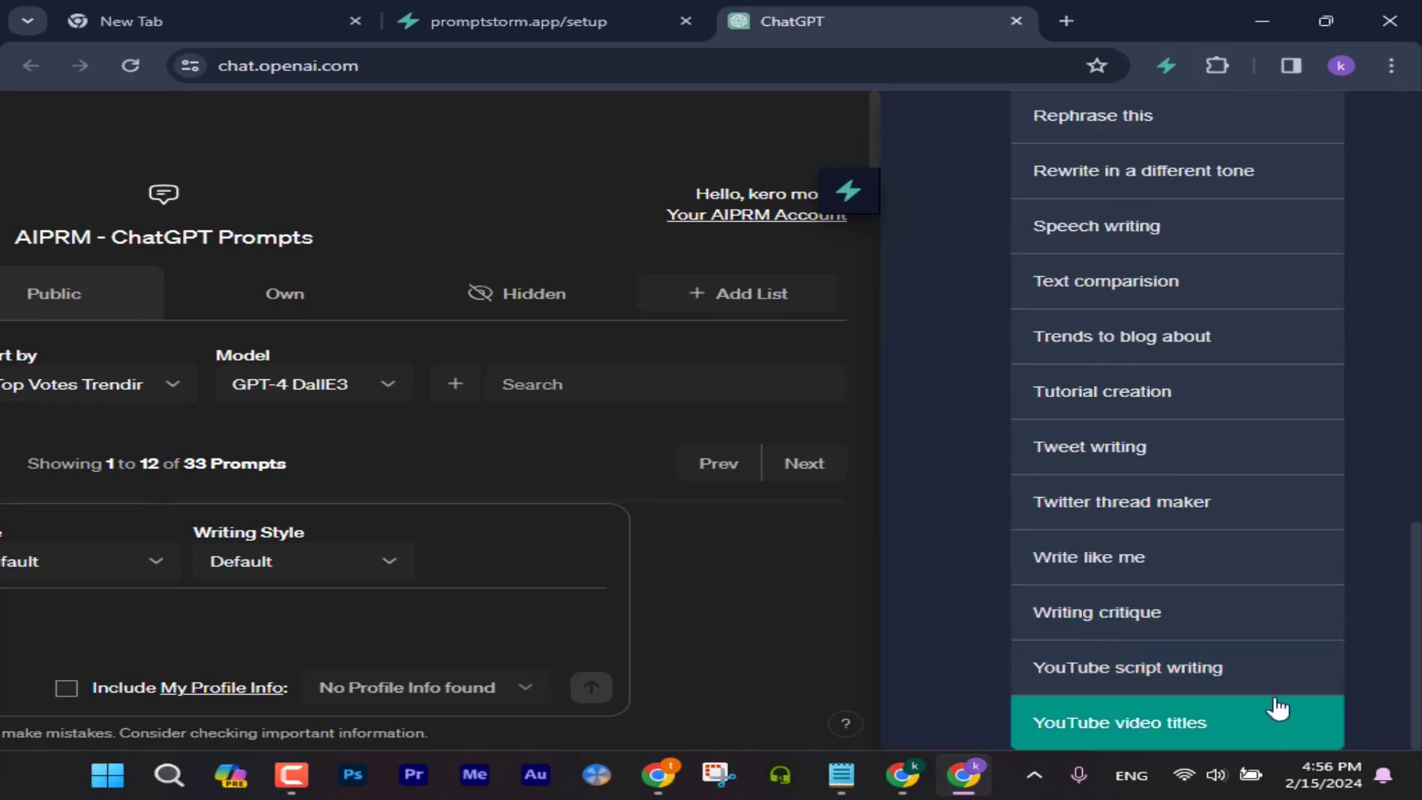
pyautogui.click(1117, 685)
# - Set the YouTube script prompt to 1 item, the Minutes time period and the topic الربح من الانترنت
pyautogui.click(1309, 446)
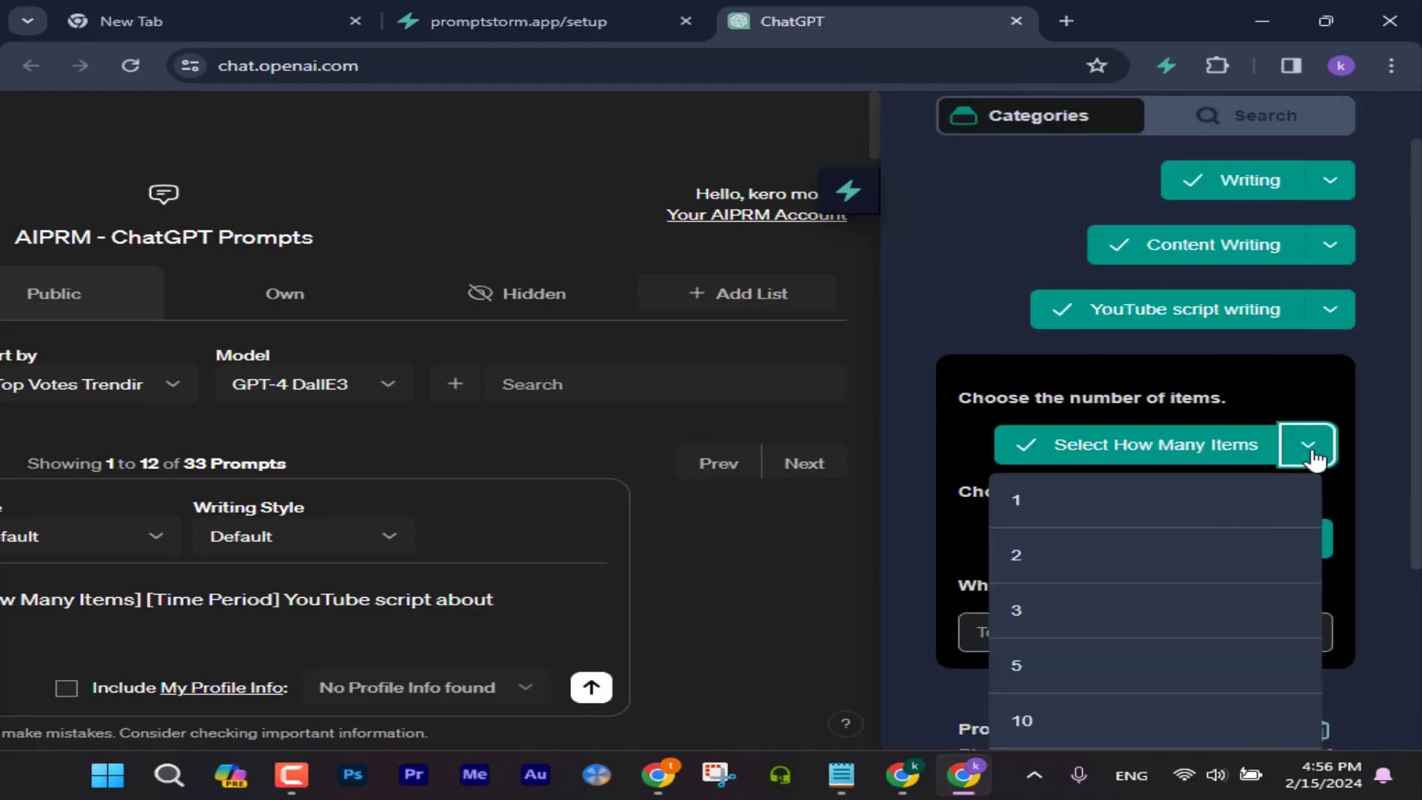
pyautogui.click(1183, 506)
pyautogui.click(1307, 541)
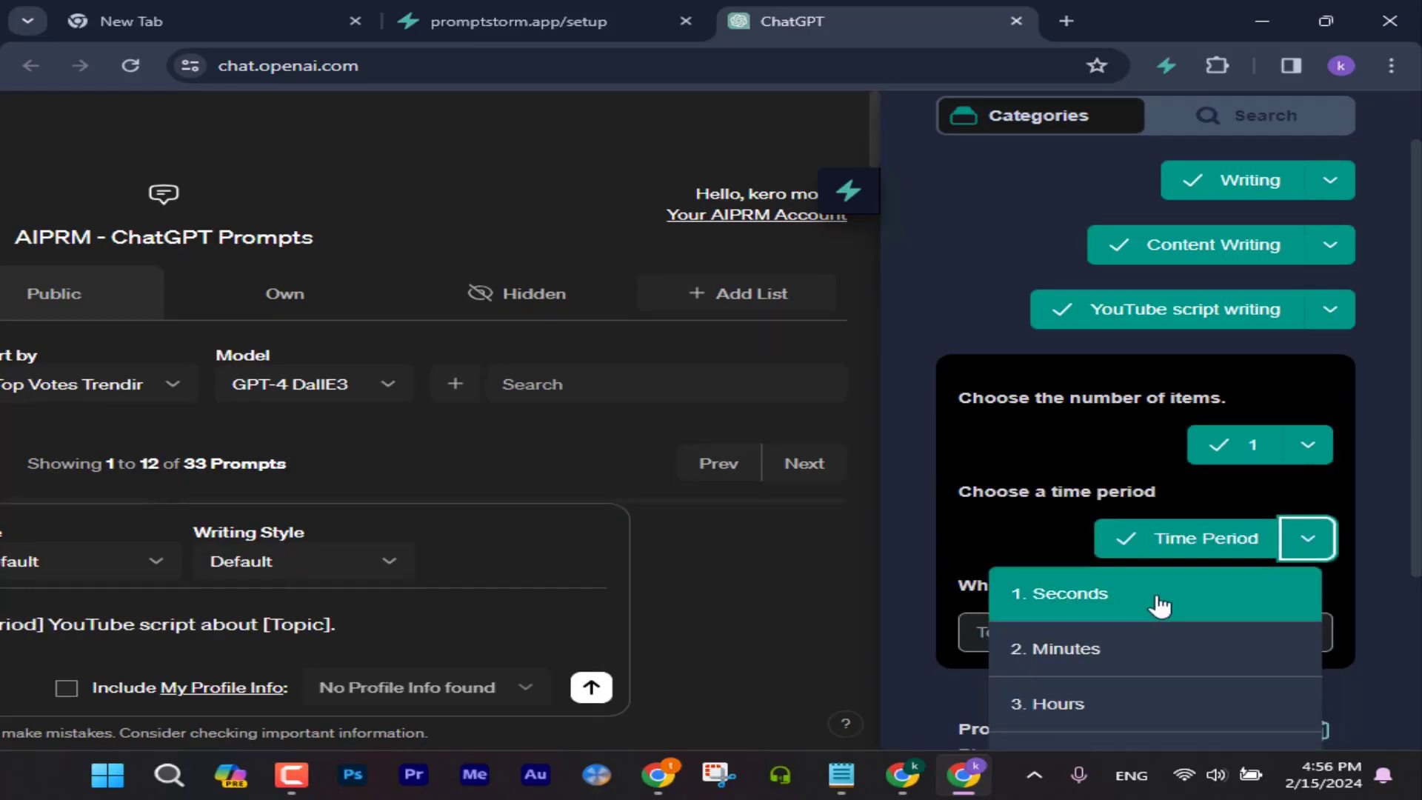
pyautogui.scroll(-3, 1159, 606)
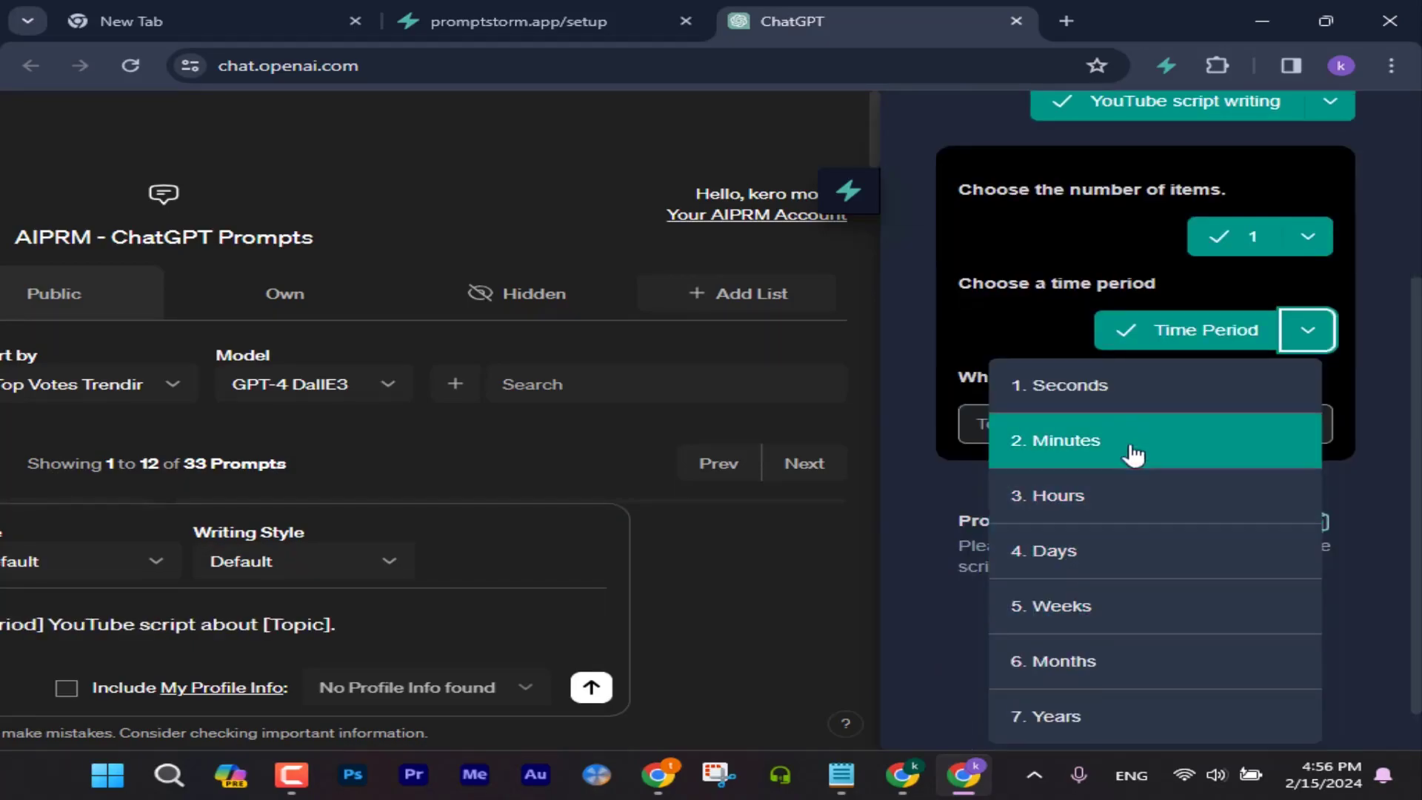
pyautogui.click(1133, 454)
pyautogui.click(1143, 435)
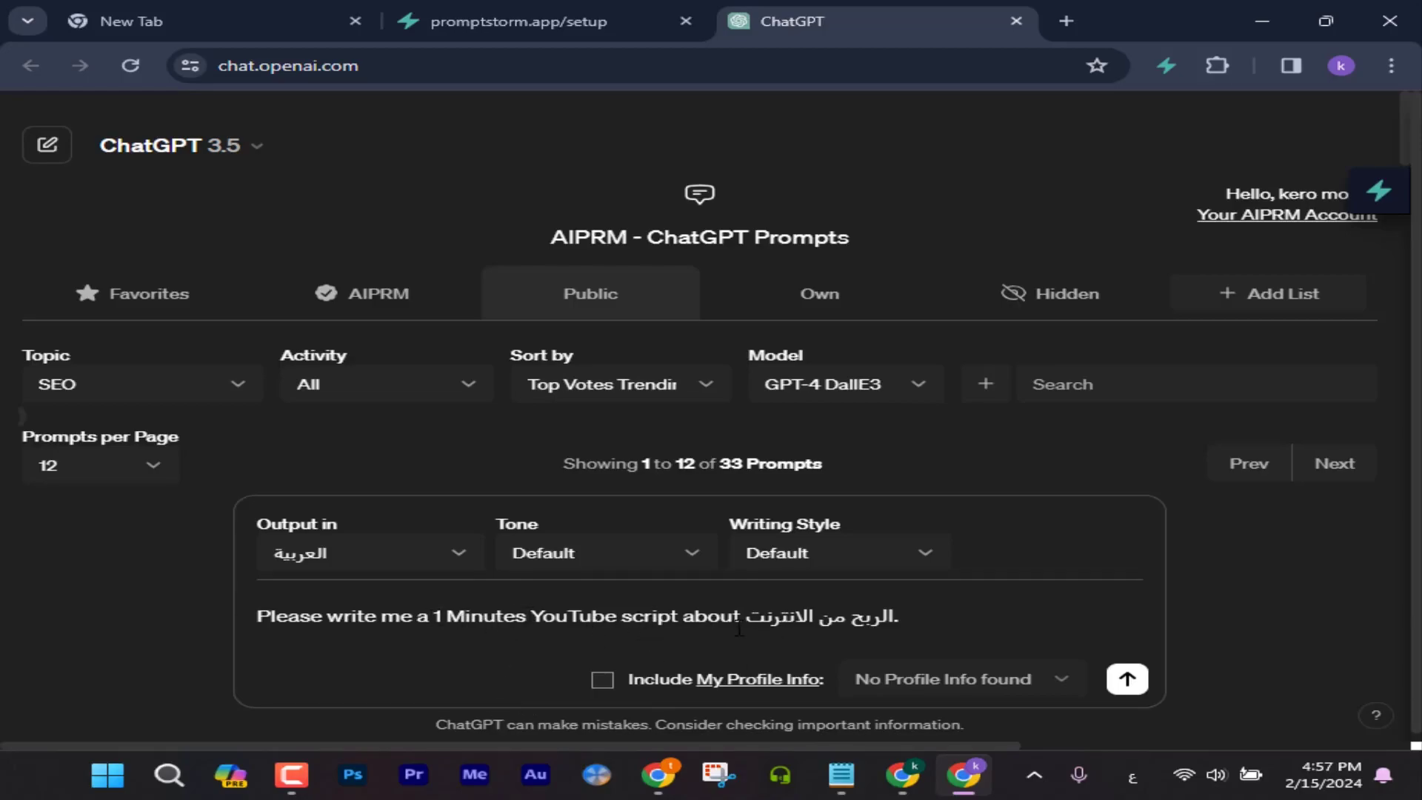
# - Send the YouTube script prompt to ChatGPT and examine the generated Arabic script
pyautogui.click(1128, 680)
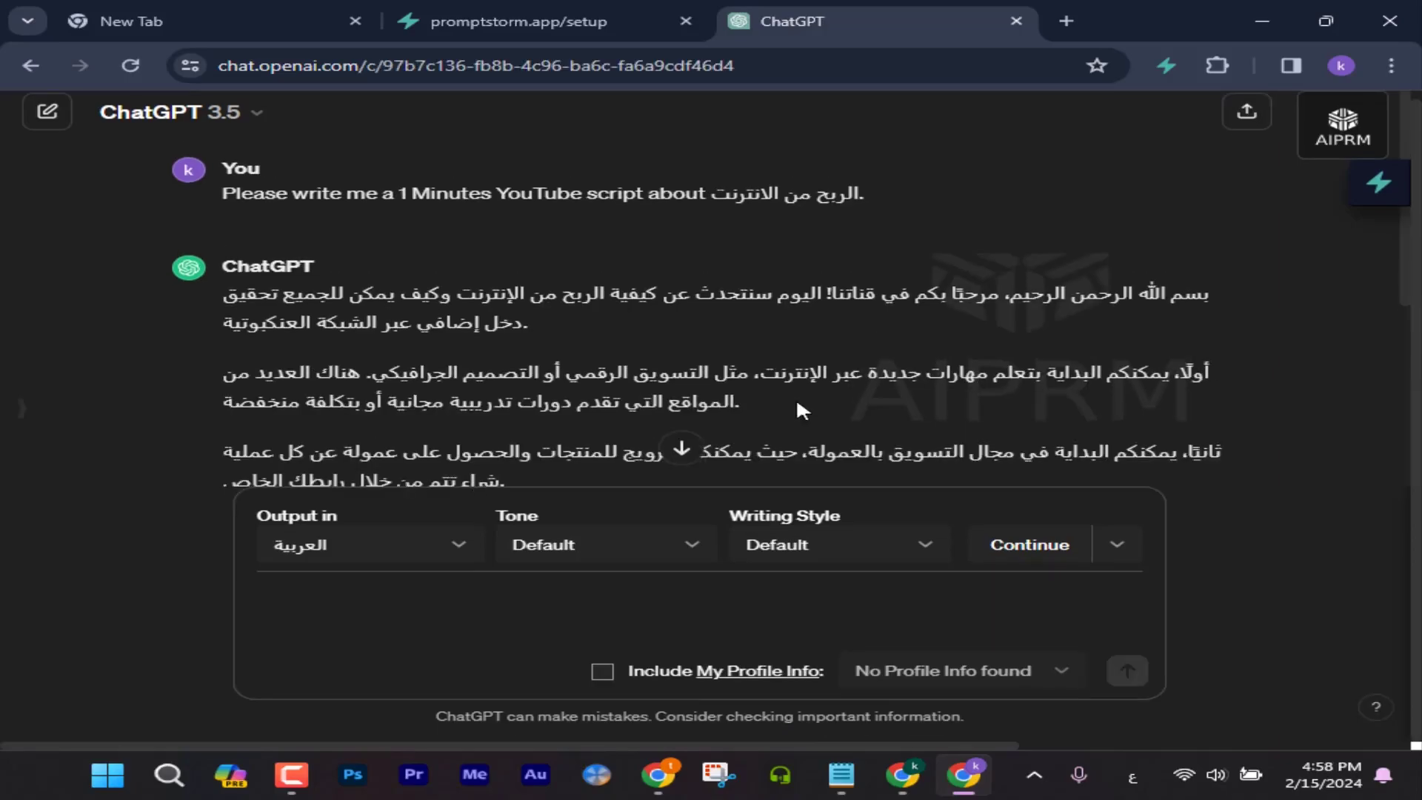
pyautogui.scroll(-4, 802, 409)
pyautogui.scroll(8, 861, 433)
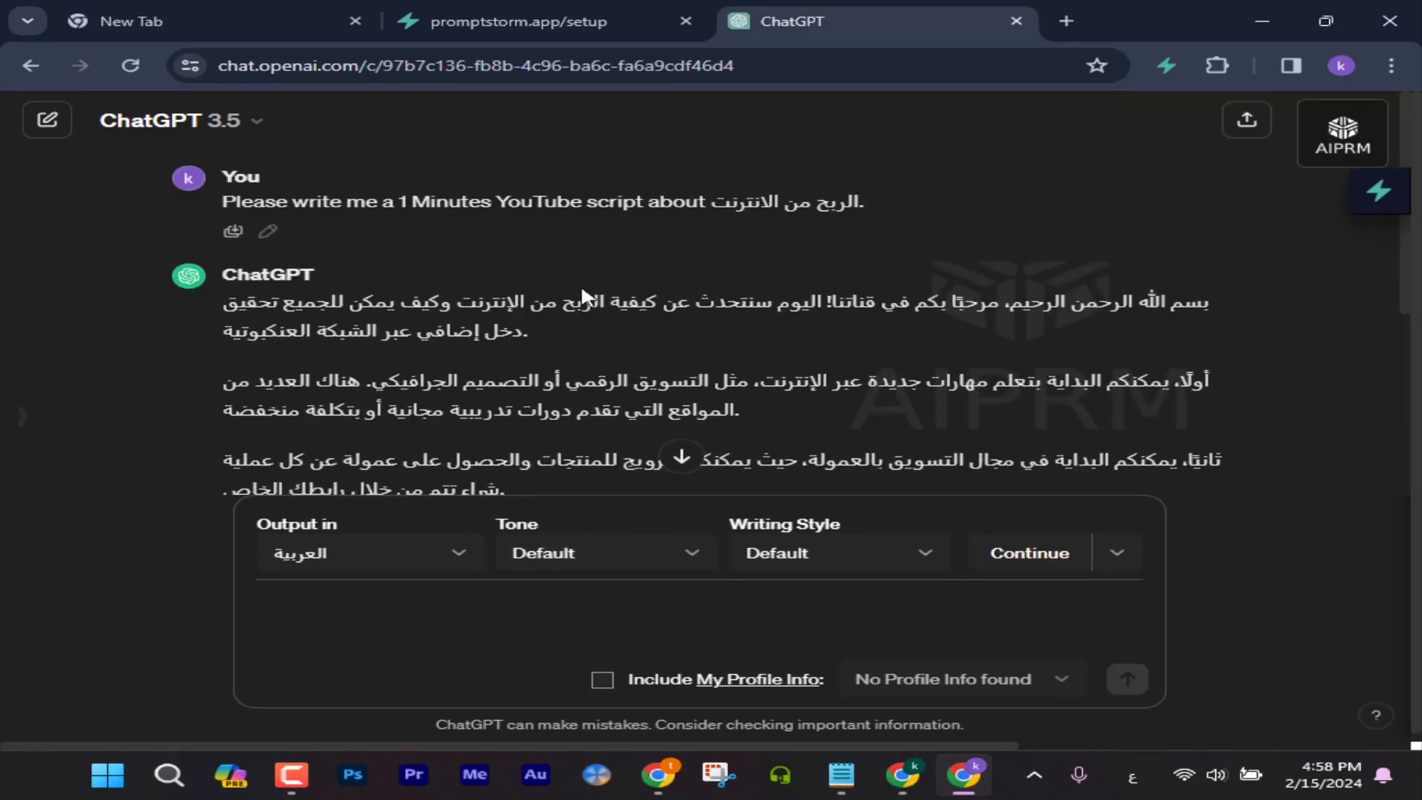
pyautogui.scroll(-8, 581, 297)
pyautogui.scroll(8, 748, 417)
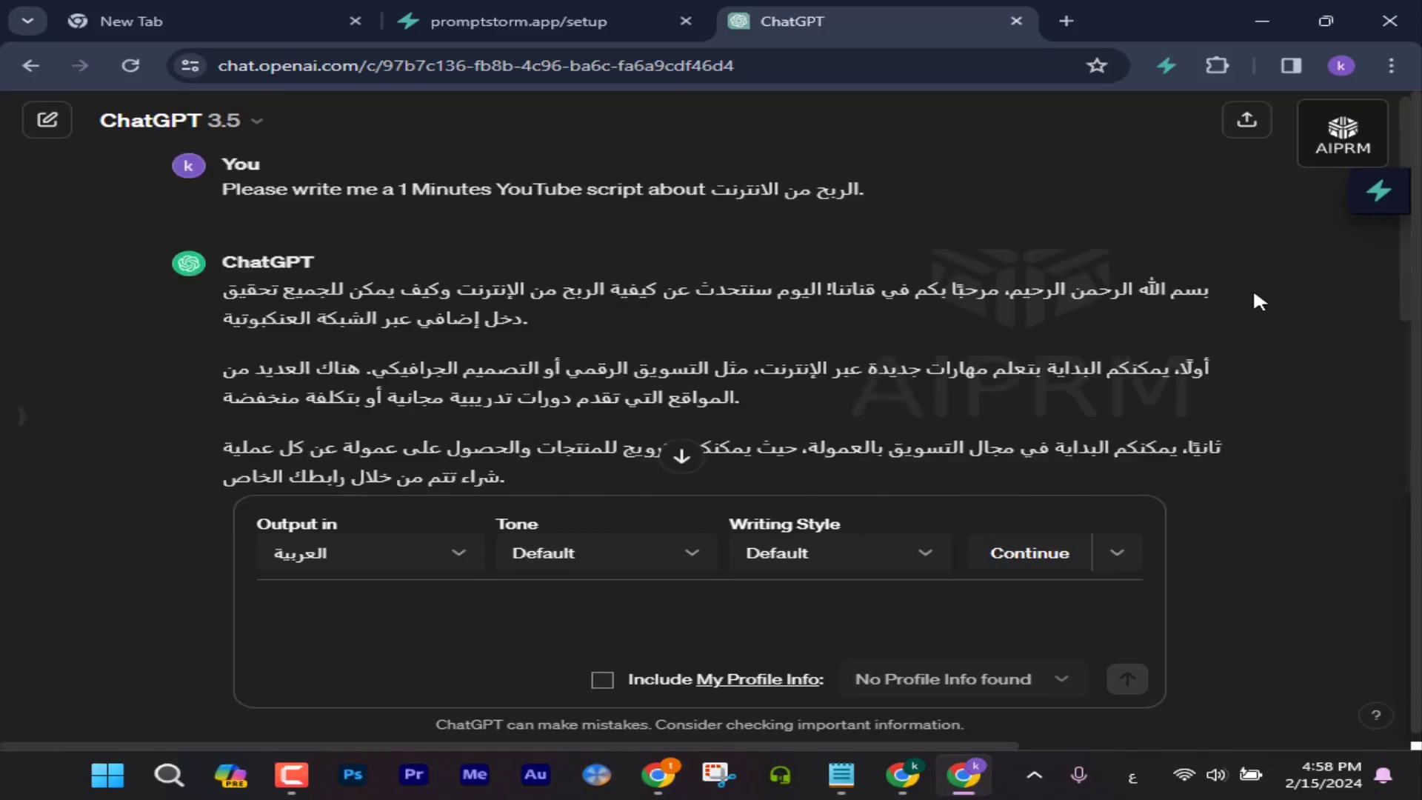
# - Reopen the Prompt Storm panel and change the category to Marketing
pyautogui.click(1395, 195)
pyautogui.scroll(-3, 1246, 532)
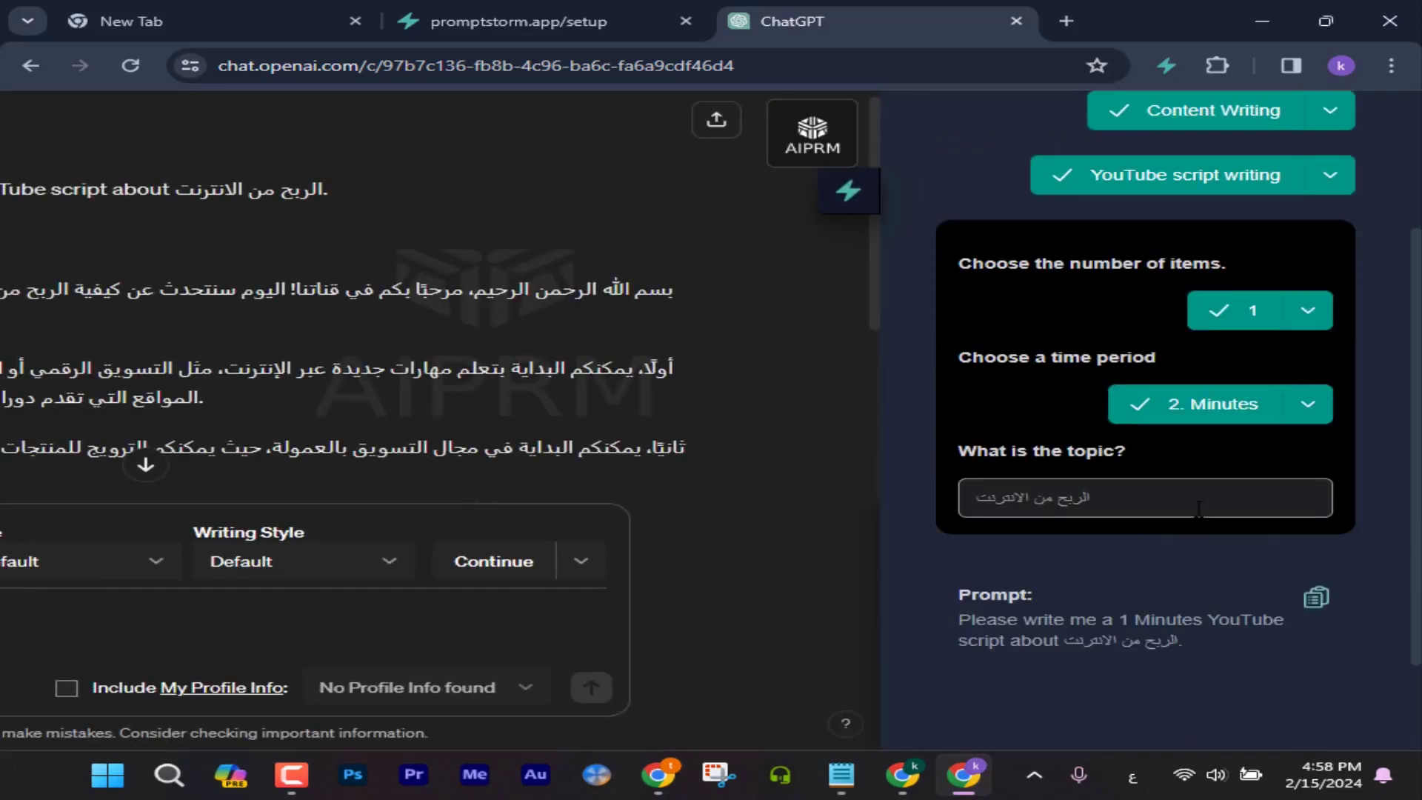
pyautogui.scroll(3, 1199, 508)
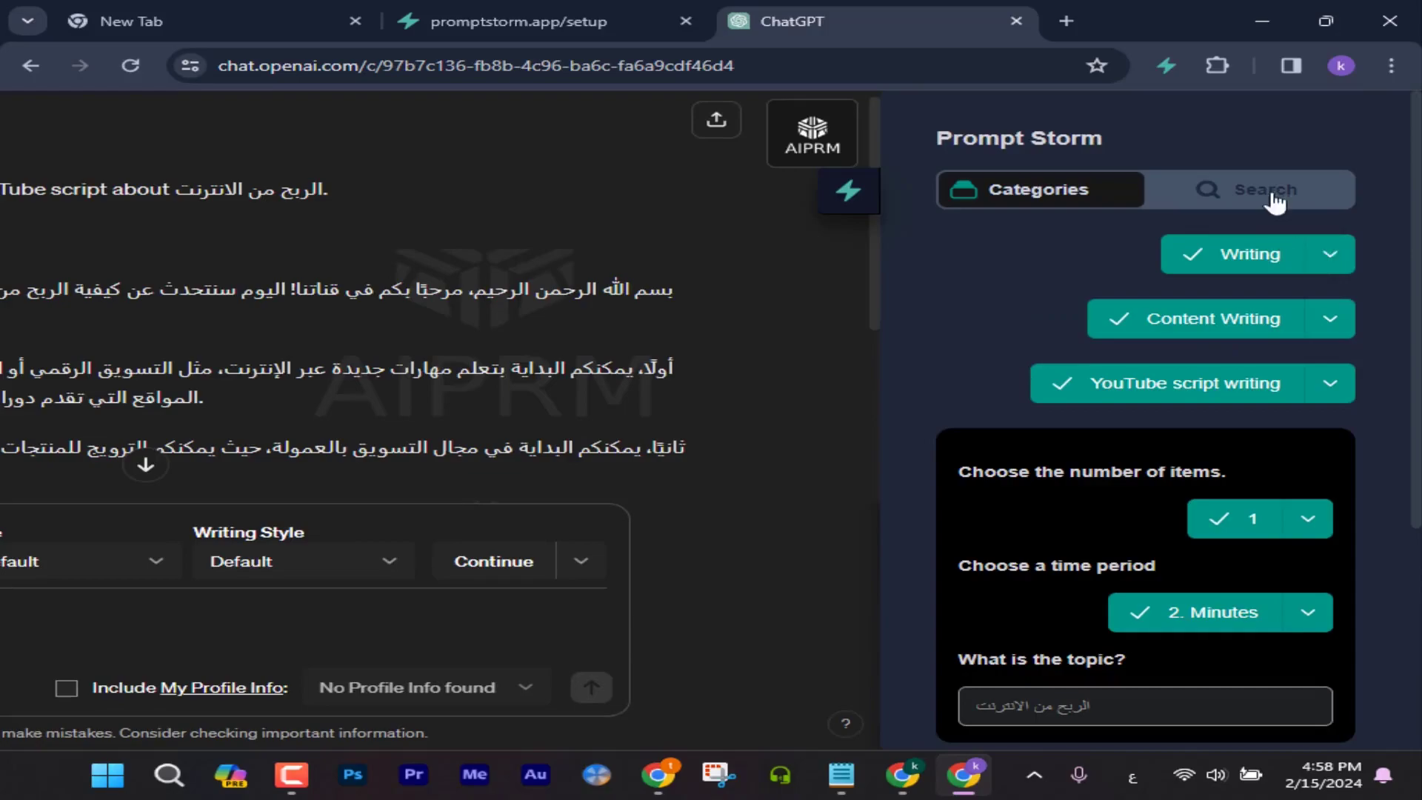
pyautogui.click(1328, 261)
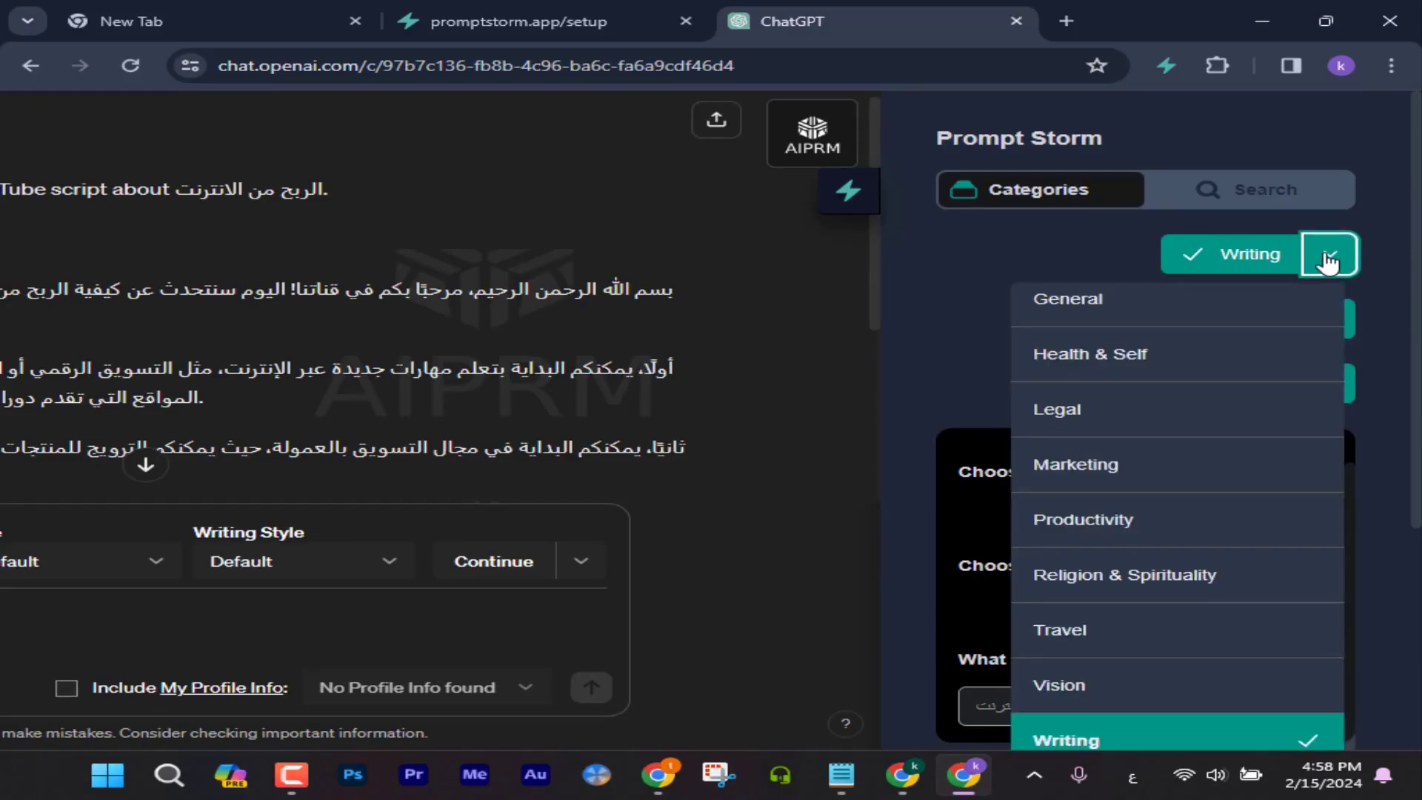
pyautogui.click(935, 261)
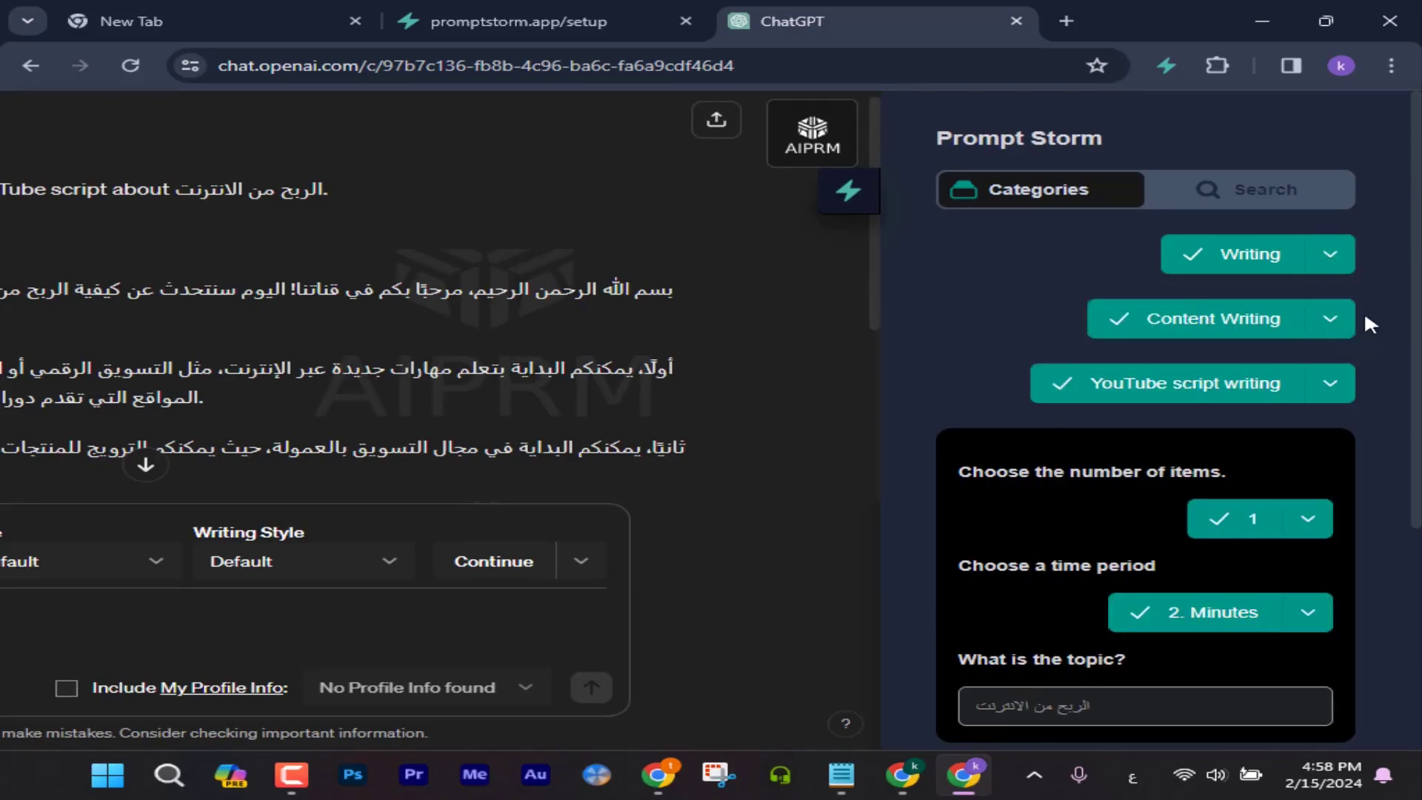
pyautogui.click(1330, 254)
pyautogui.click(1079, 462)
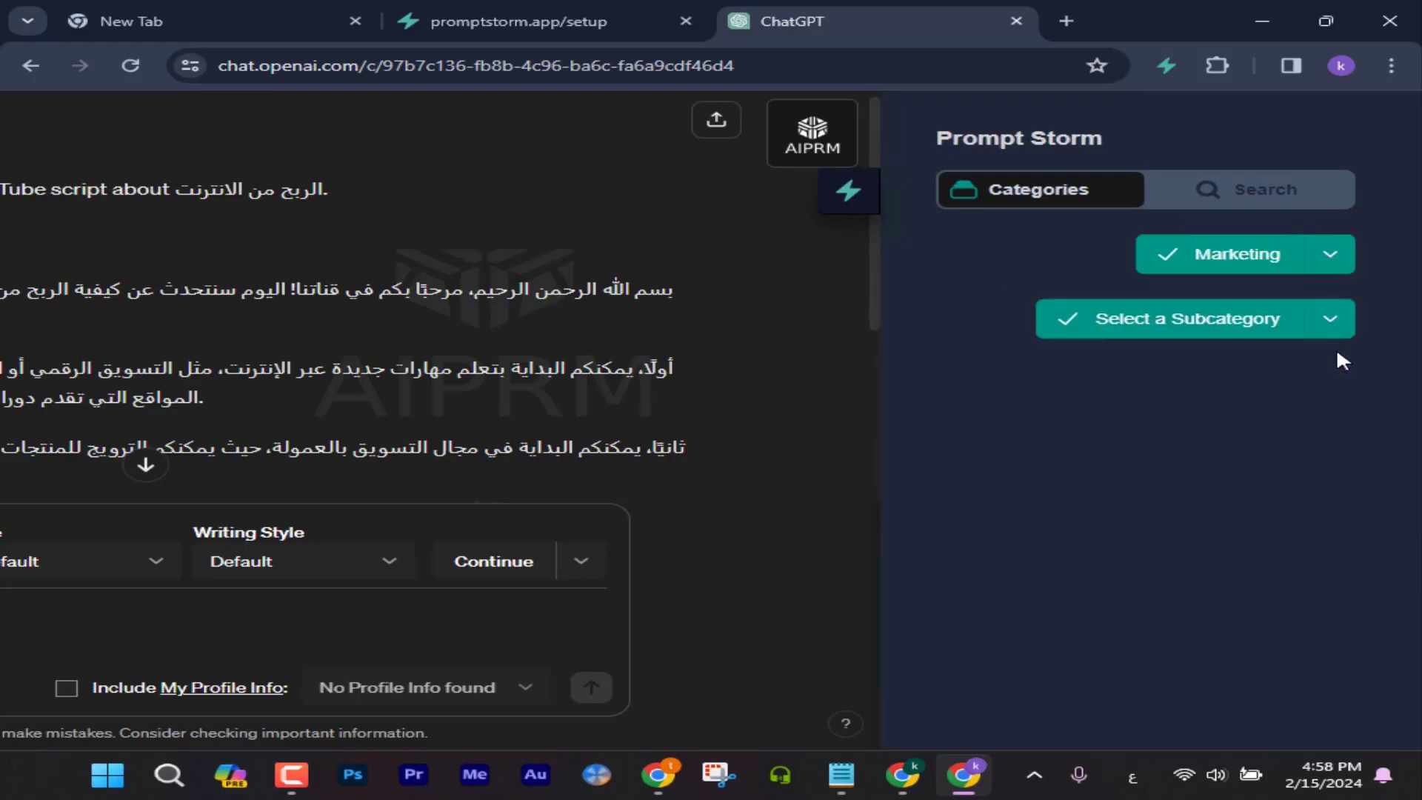
# - Choose the Branding subcategory and select the Branding for my business prompt
pyautogui.click(1330, 319)
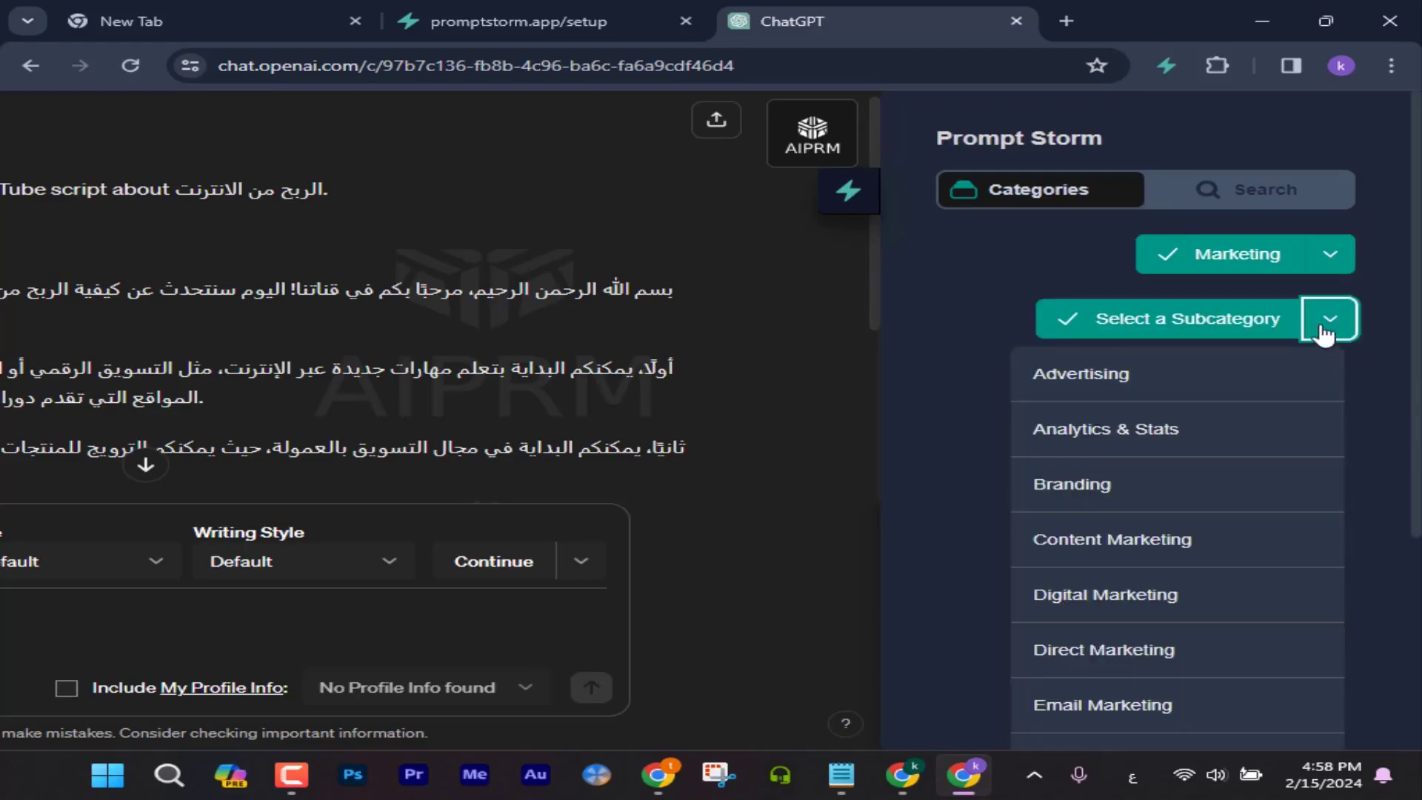
pyautogui.click(1144, 485)
pyautogui.click(1260, 383)
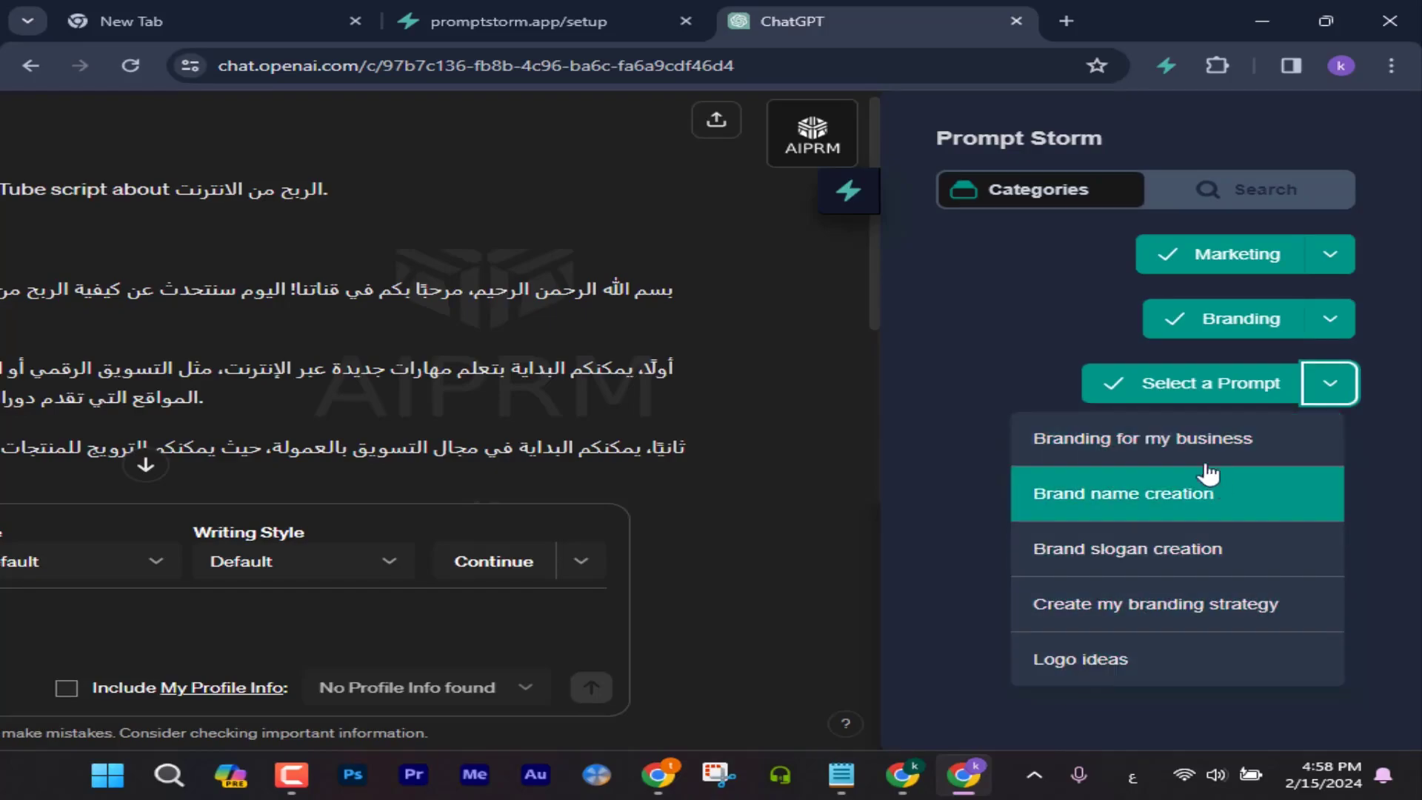
pyautogui.click(1111, 444)
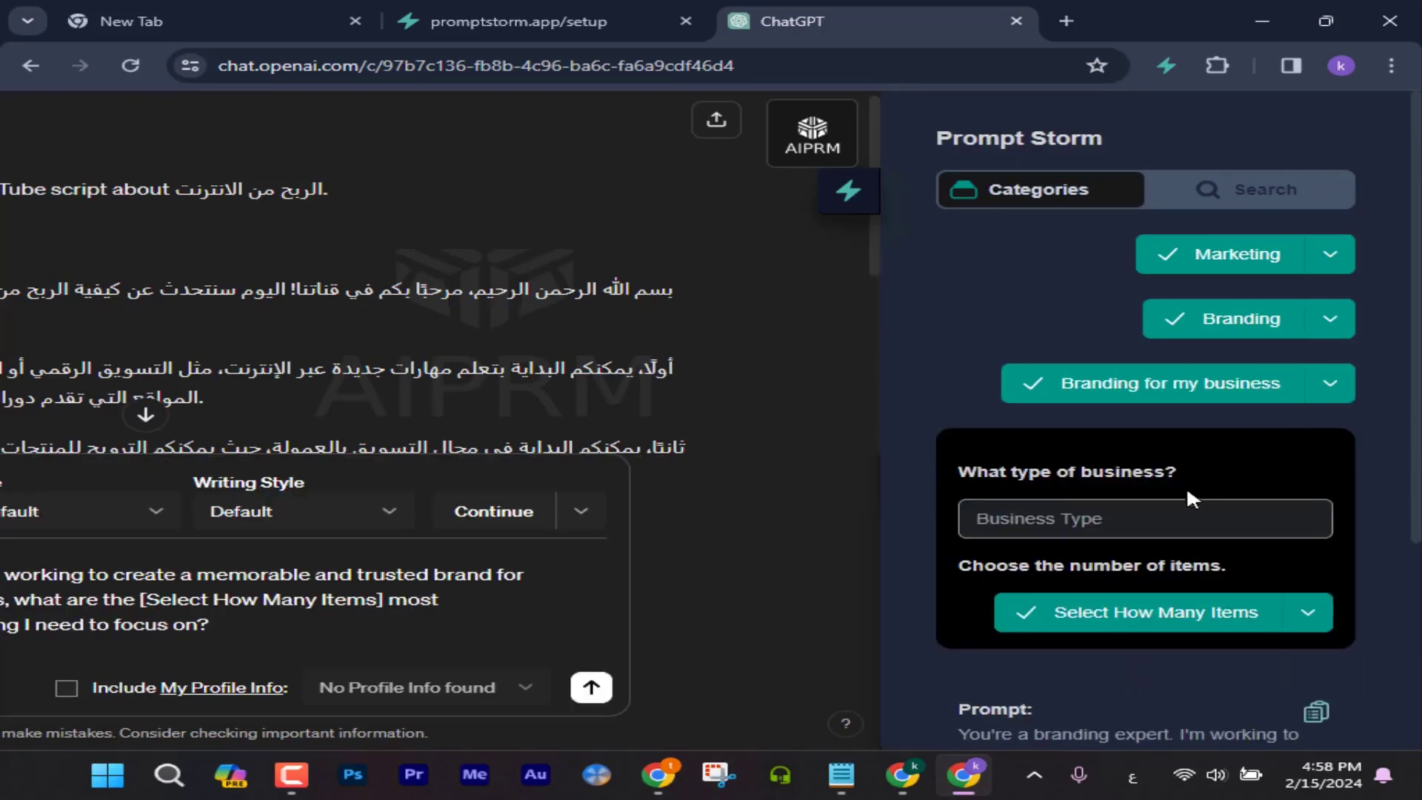
# - Set the branding prompt's number of items to 2, leaving the business type empty
pyautogui.click(1170, 519)
pyautogui.click(1296, 615)
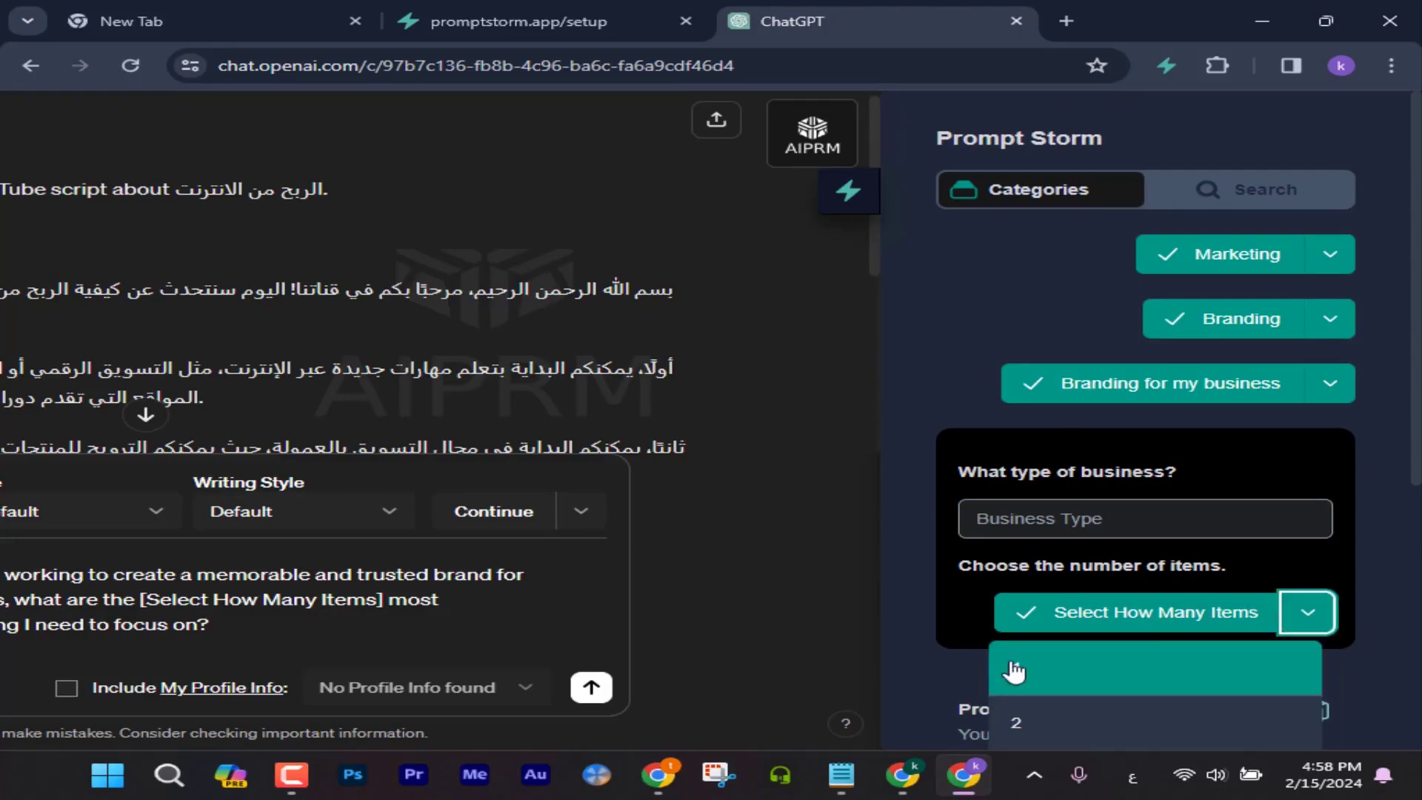
pyautogui.click(1185, 524)
pyautogui.click(1244, 403)
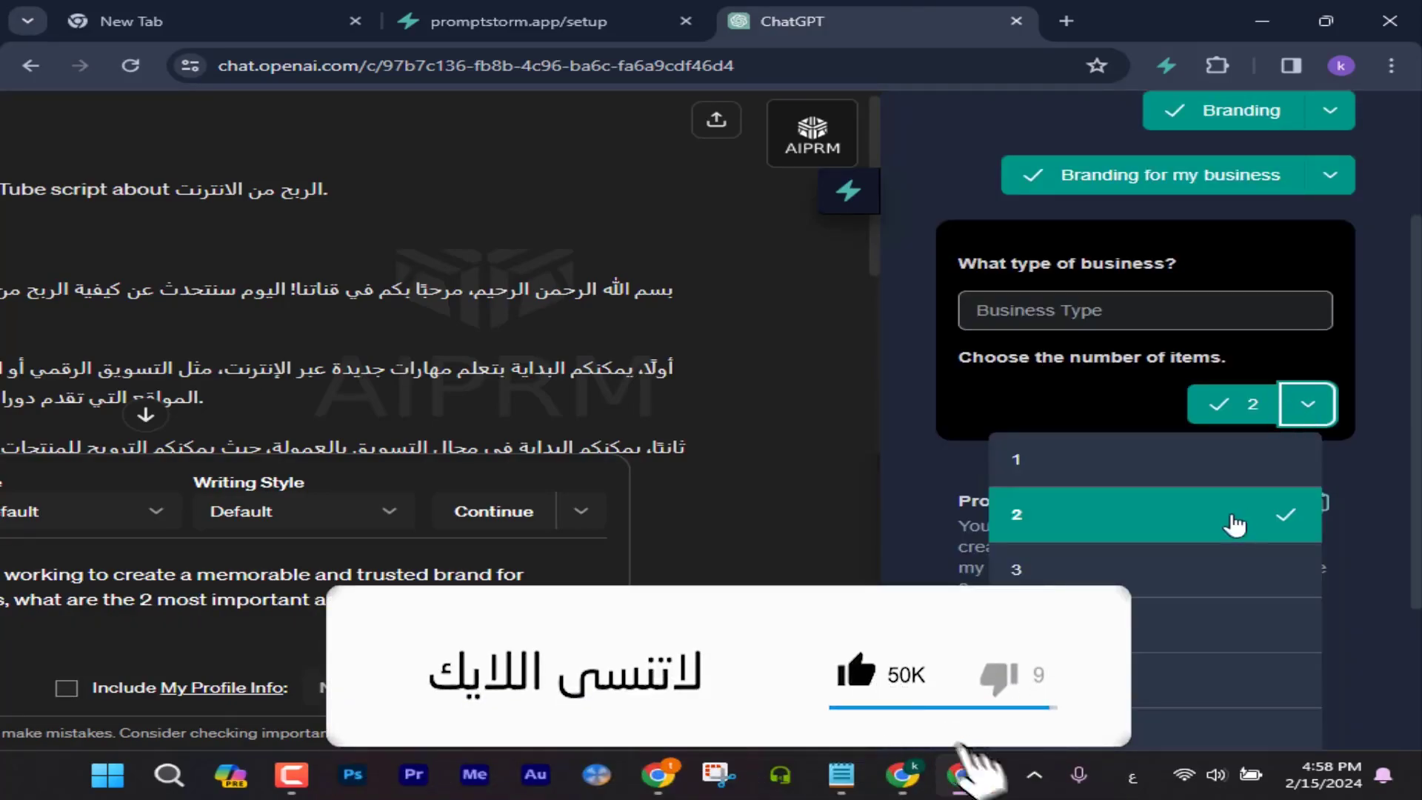
pyautogui.scroll(-2, 1155, 629)
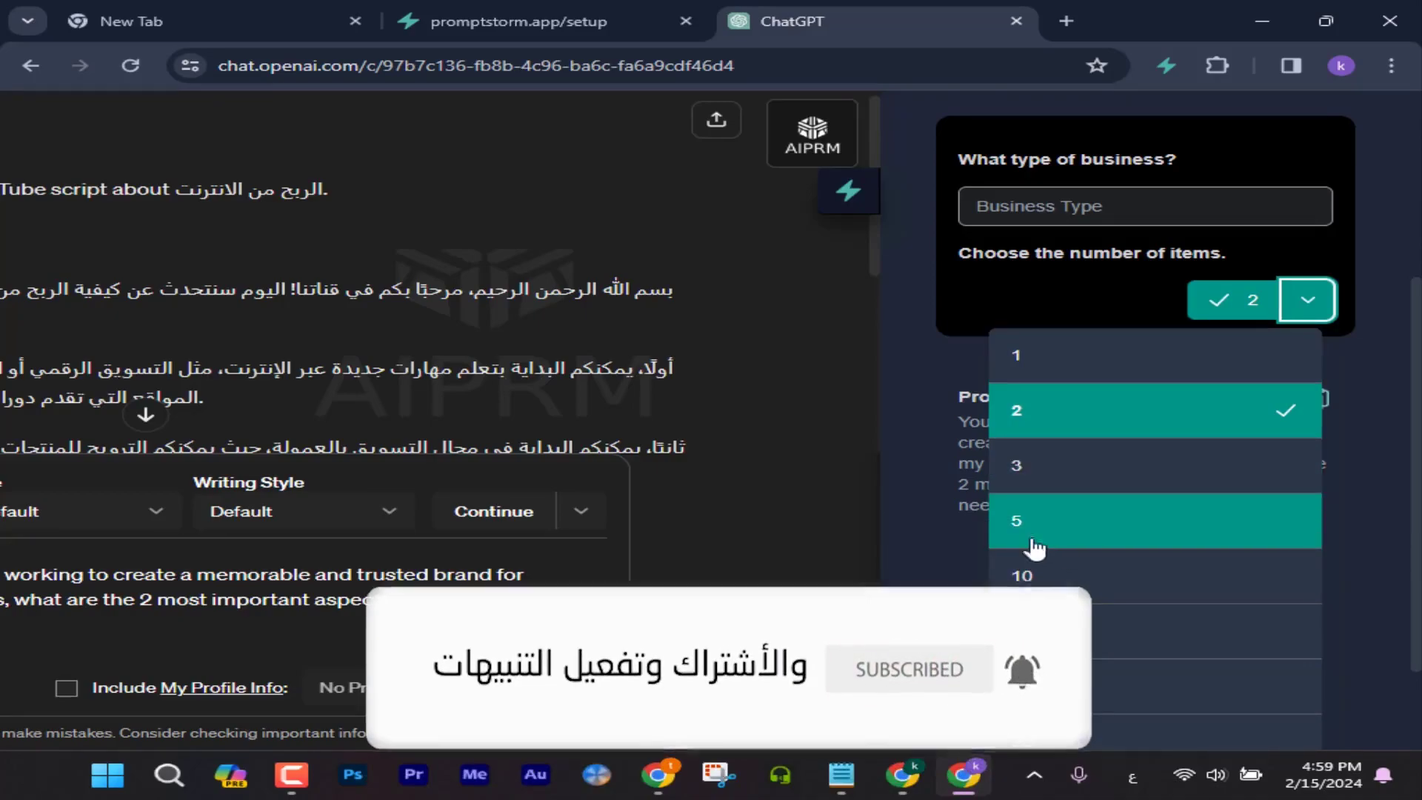
pyautogui.click(905, 549)
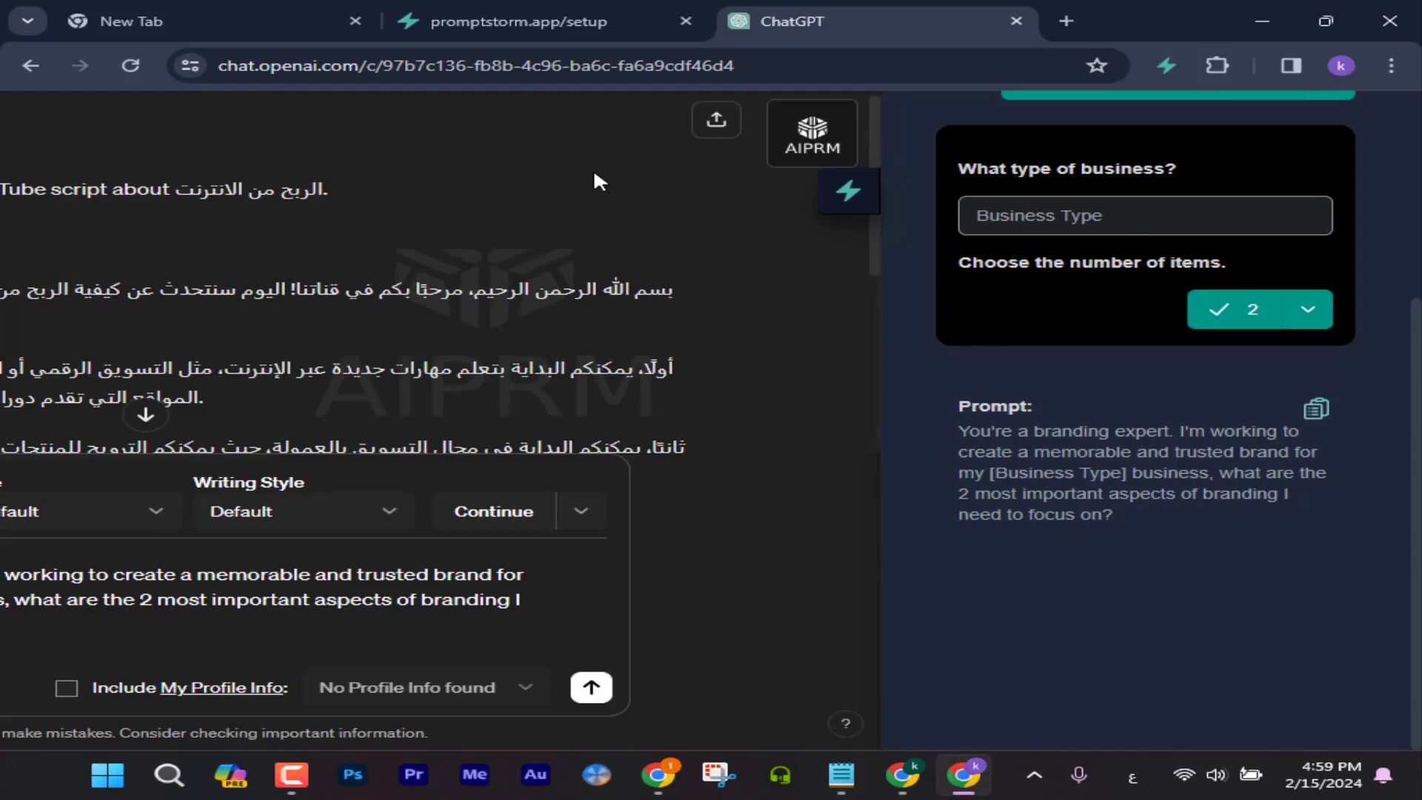
# - Close the Prompt Storm panel and examine the branding prompt in the ChatGPT message box
pyautogui.scroll(1, 674, 332)
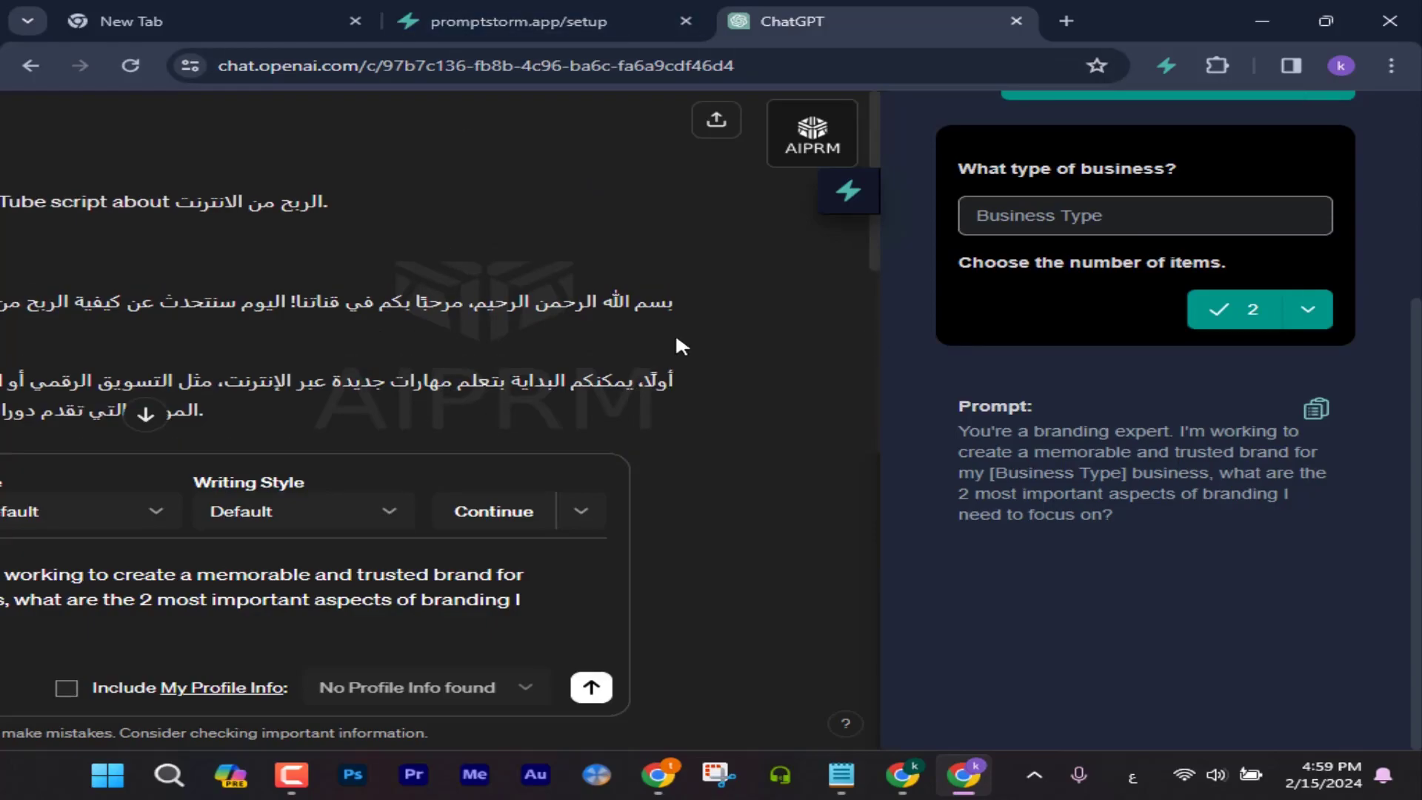
pyautogui.click(851, 214)
pyautogui.scroll(-5, 449, 352)
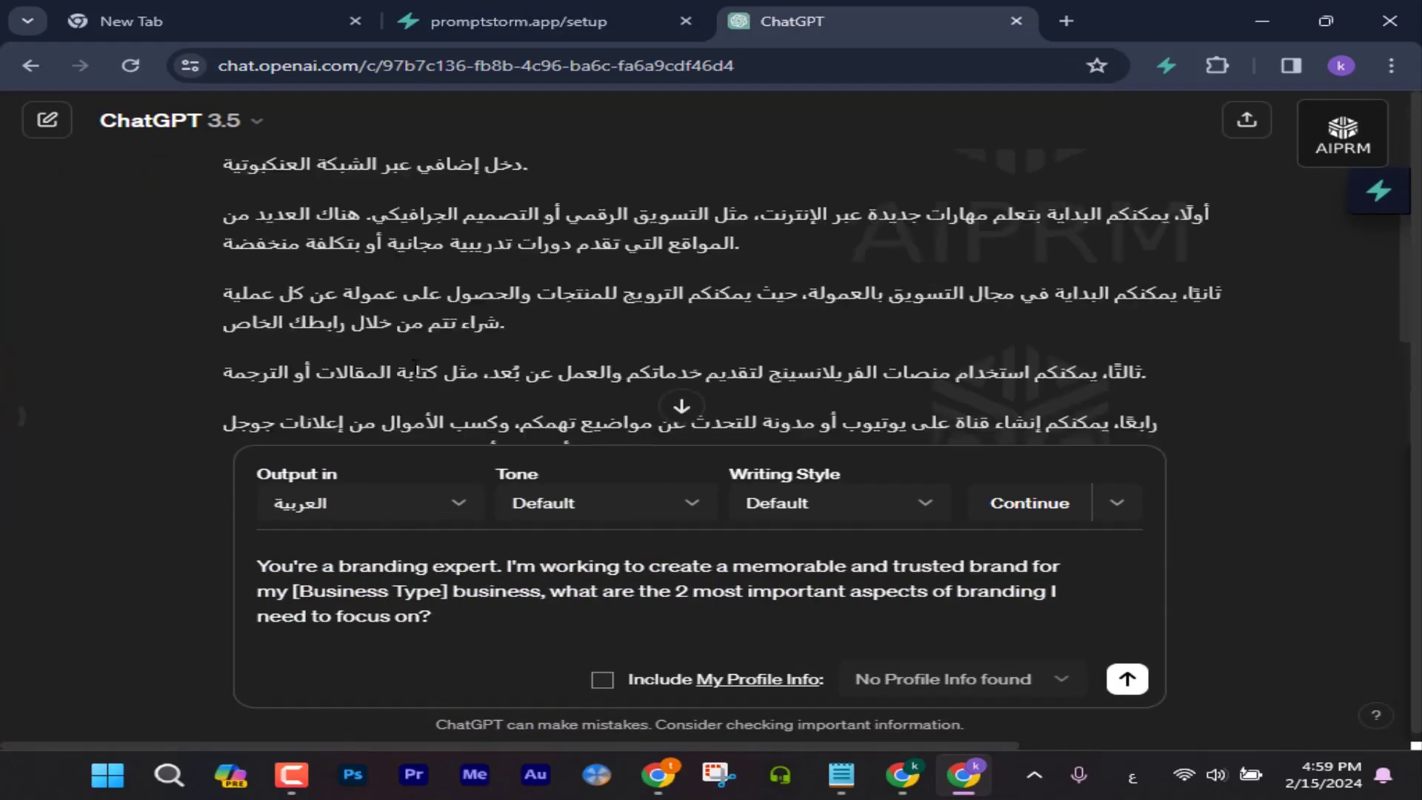
pyautogui.scroll(5, 411, 363)
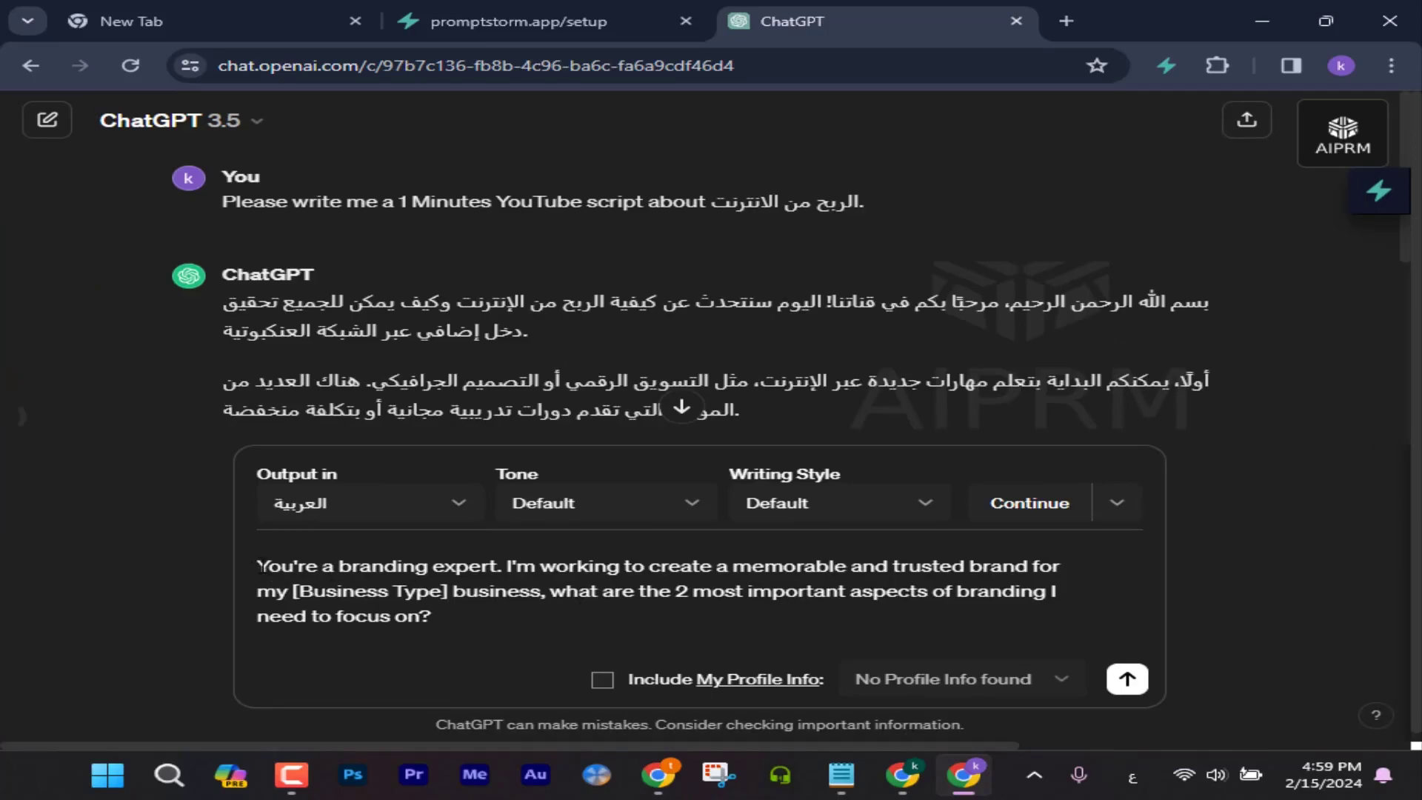
pyautogui.moveTo(260, 566); pyautogui.dragTo(493, 629)
pyautogui.click(493, 629)
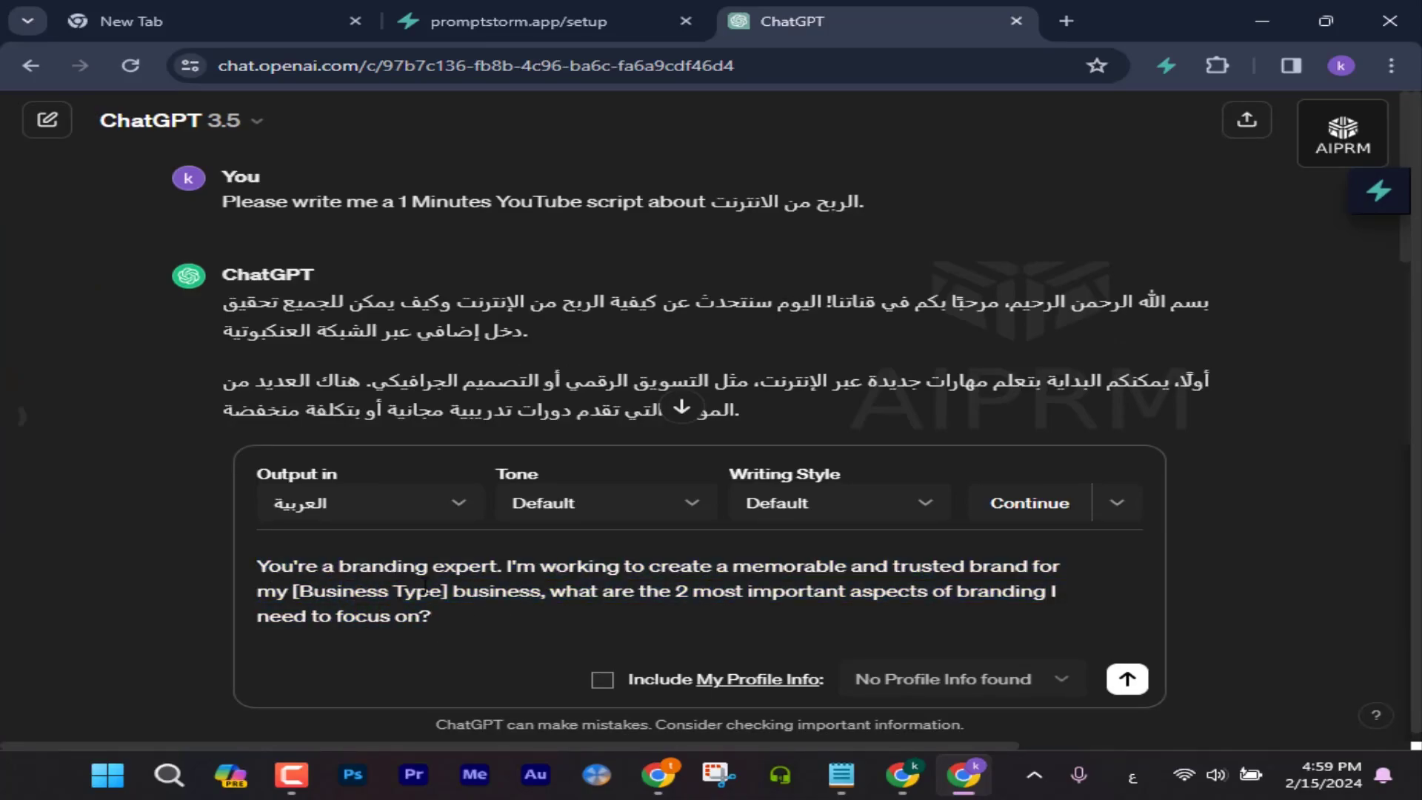